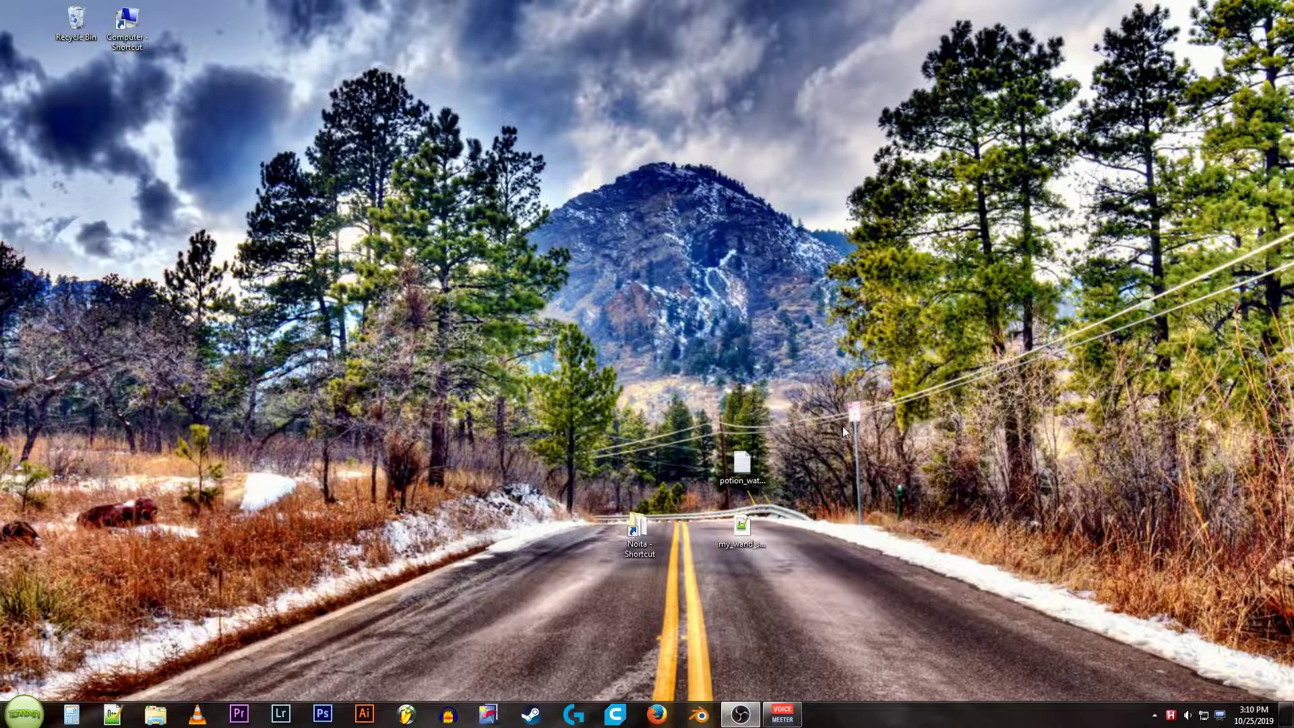
# Review my_wand_setup.lua on the desktop, noting the PEBBLE spell name, then set it aside.
pyautogui.doubleClick(741, 529)
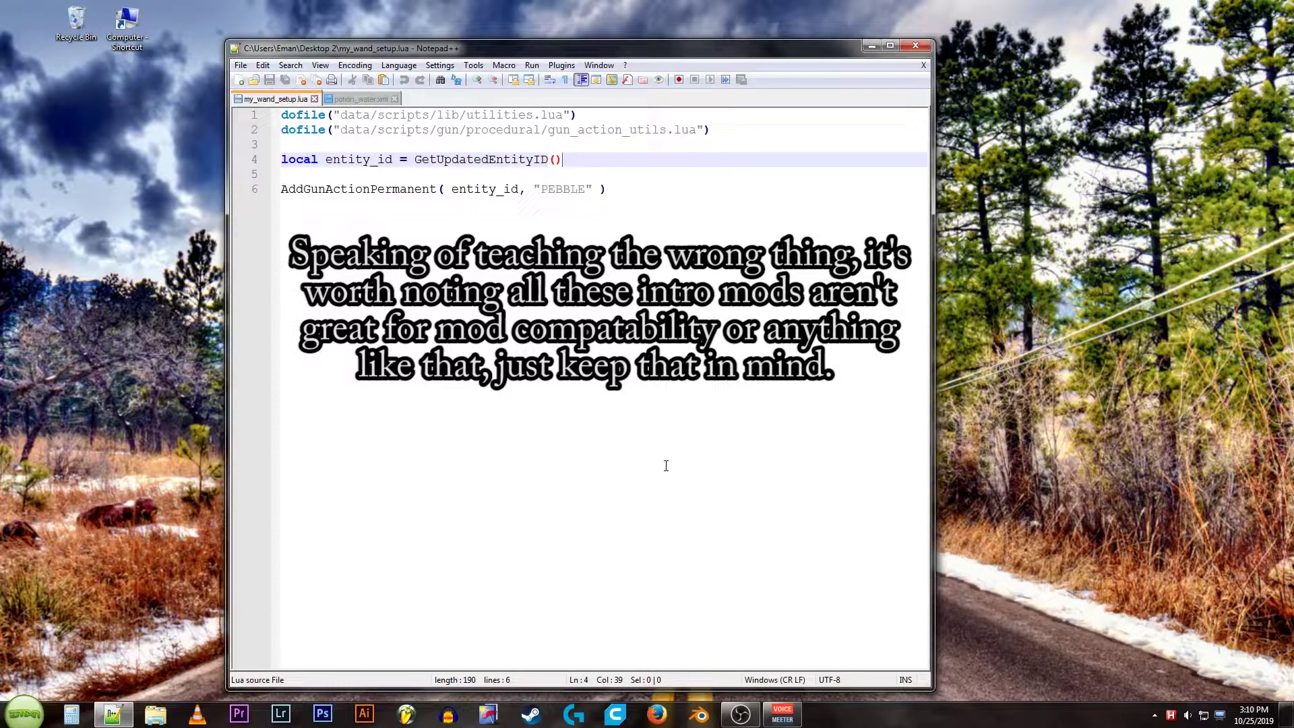
pyautogui.press('Down')
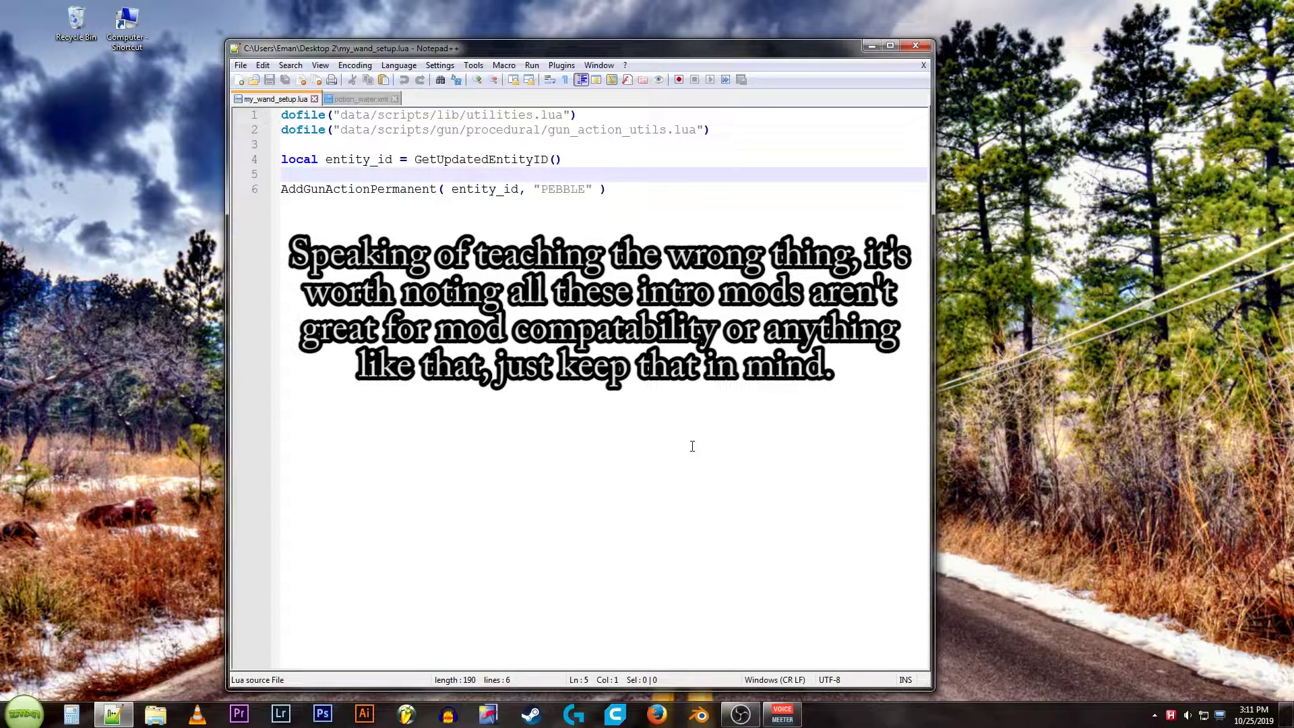
pyautogui.doubleClick(565, 189)
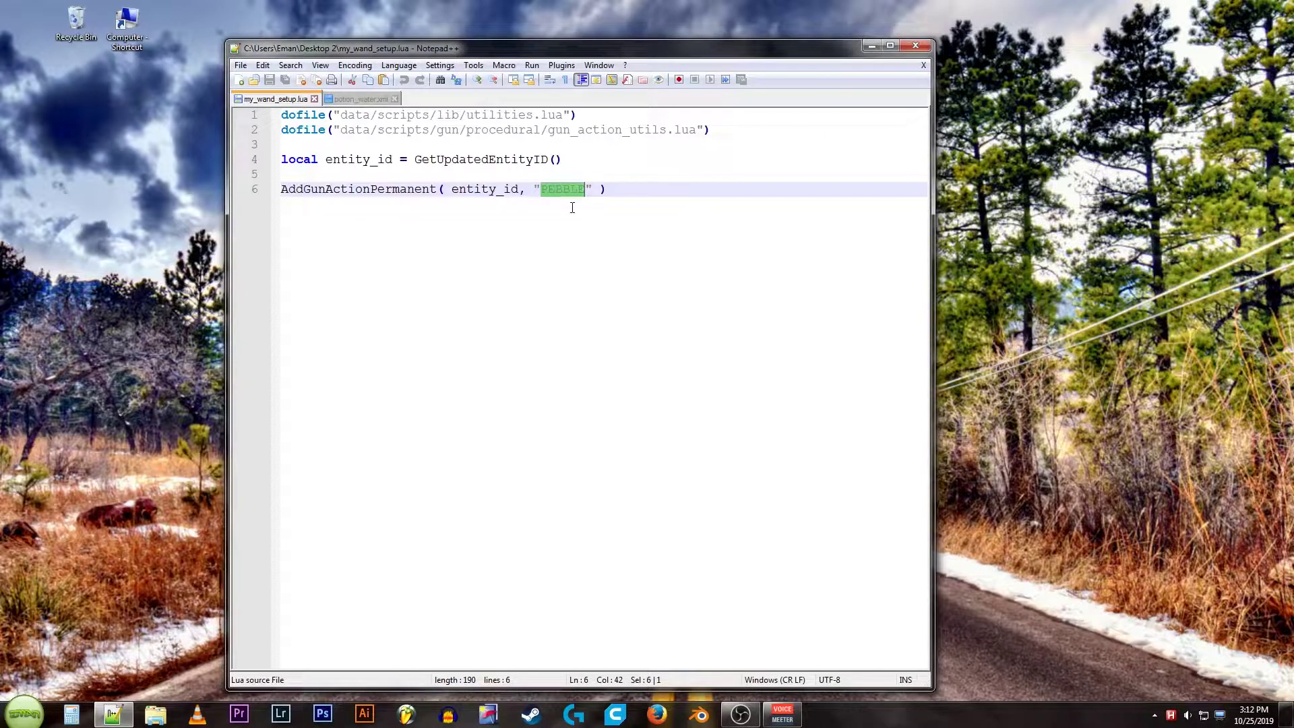
pyautogui.click(915, 47)
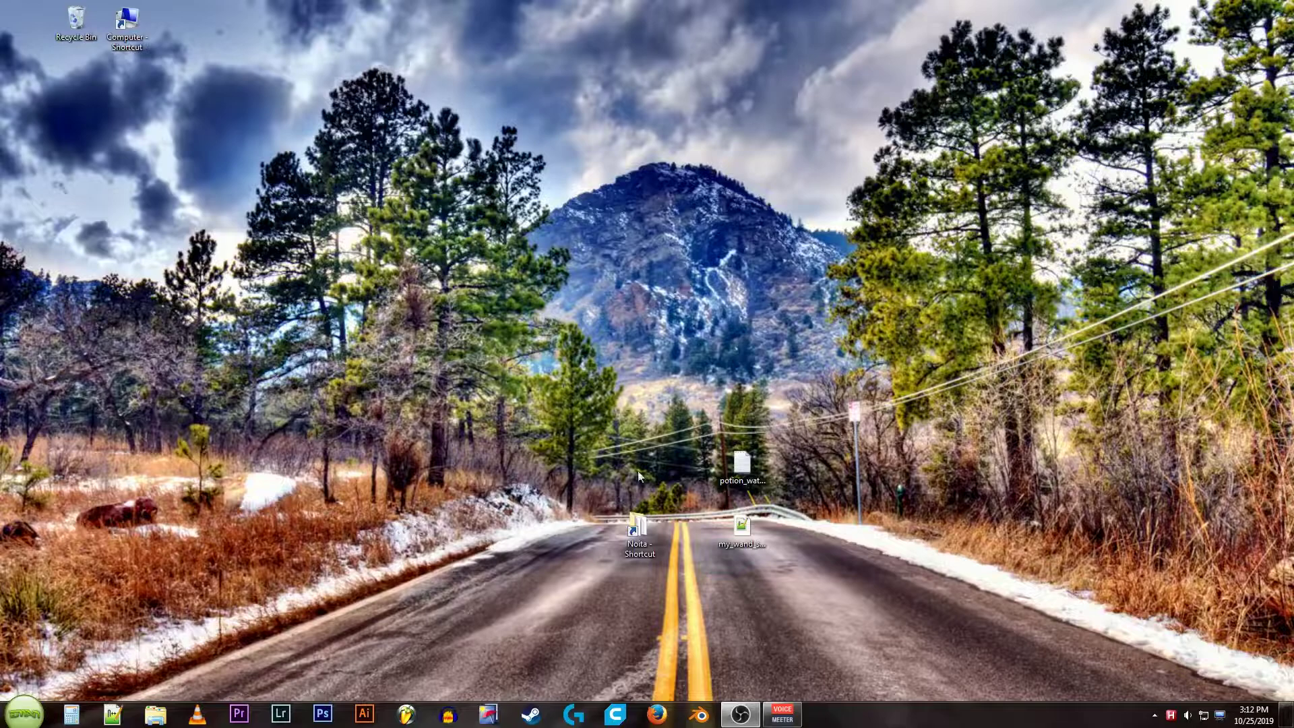
# Browse from the Noita folder into mods > WandTemplate > data > entities > items.
pyautogui.doubleClick(638, 531)
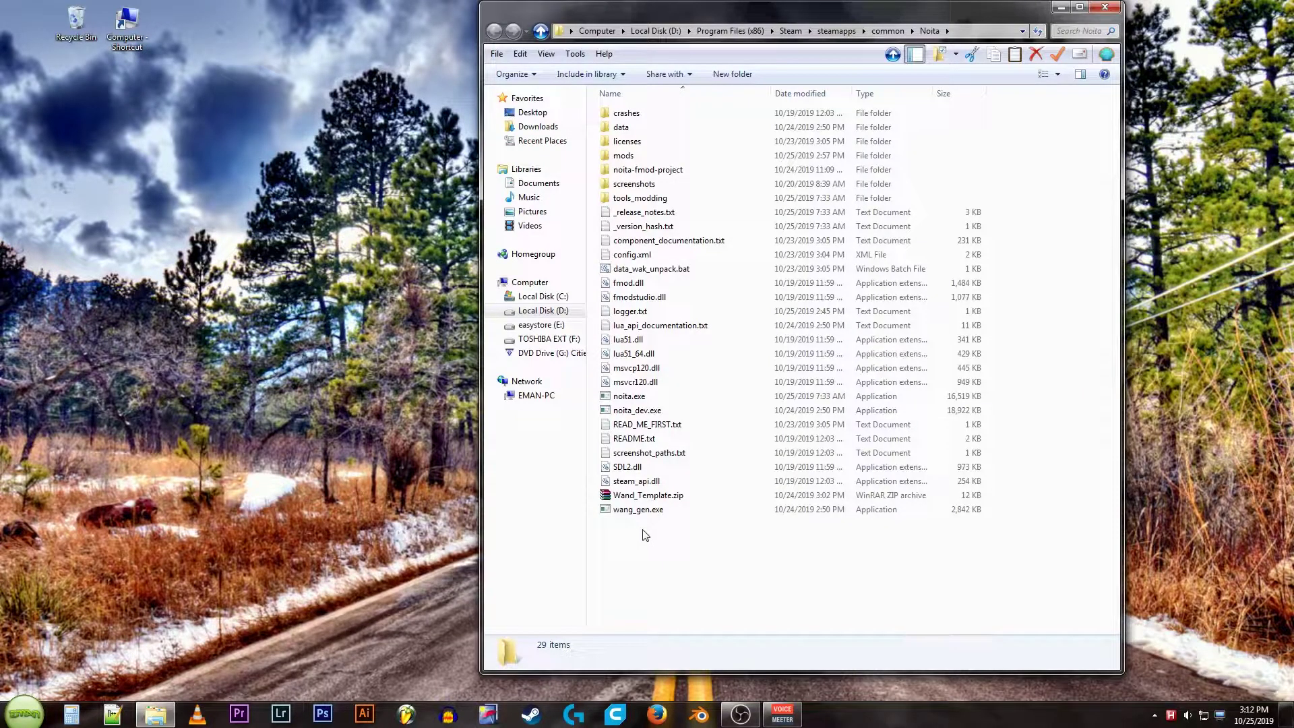
pyautogui.doubleClick(623, 155)
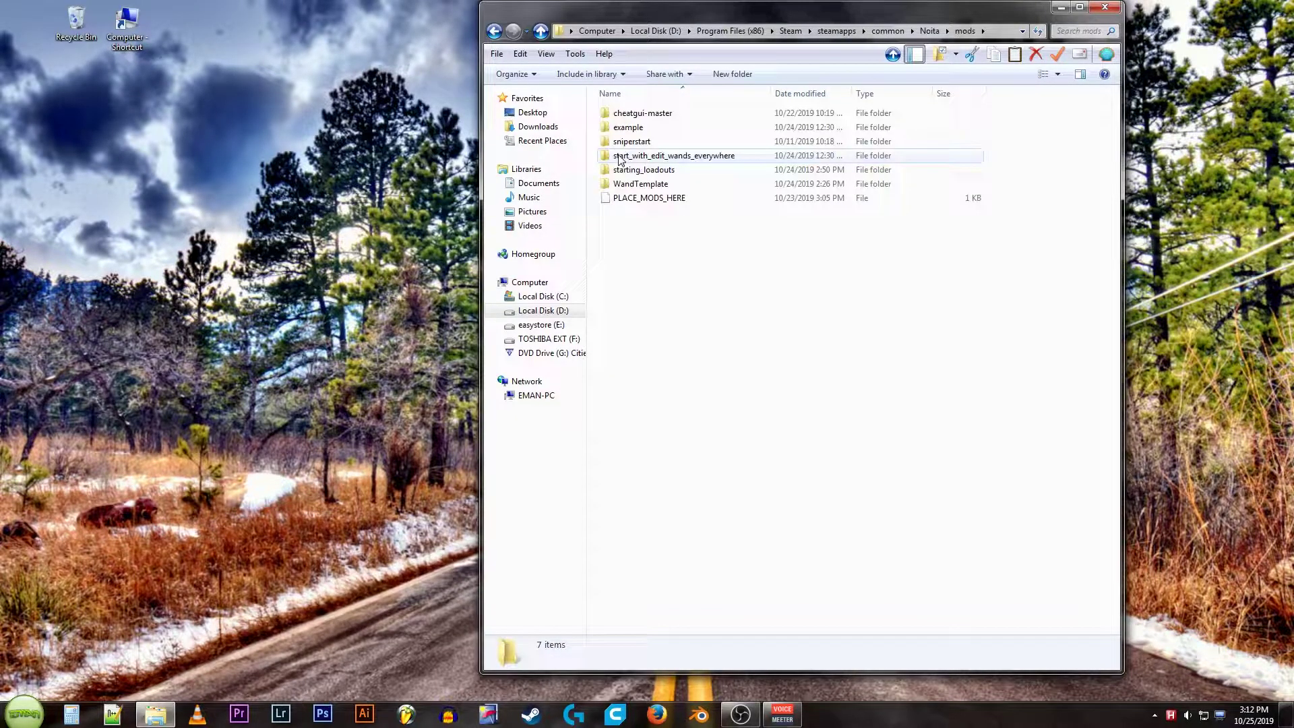
pyautogui.doubleClick(637, 184)
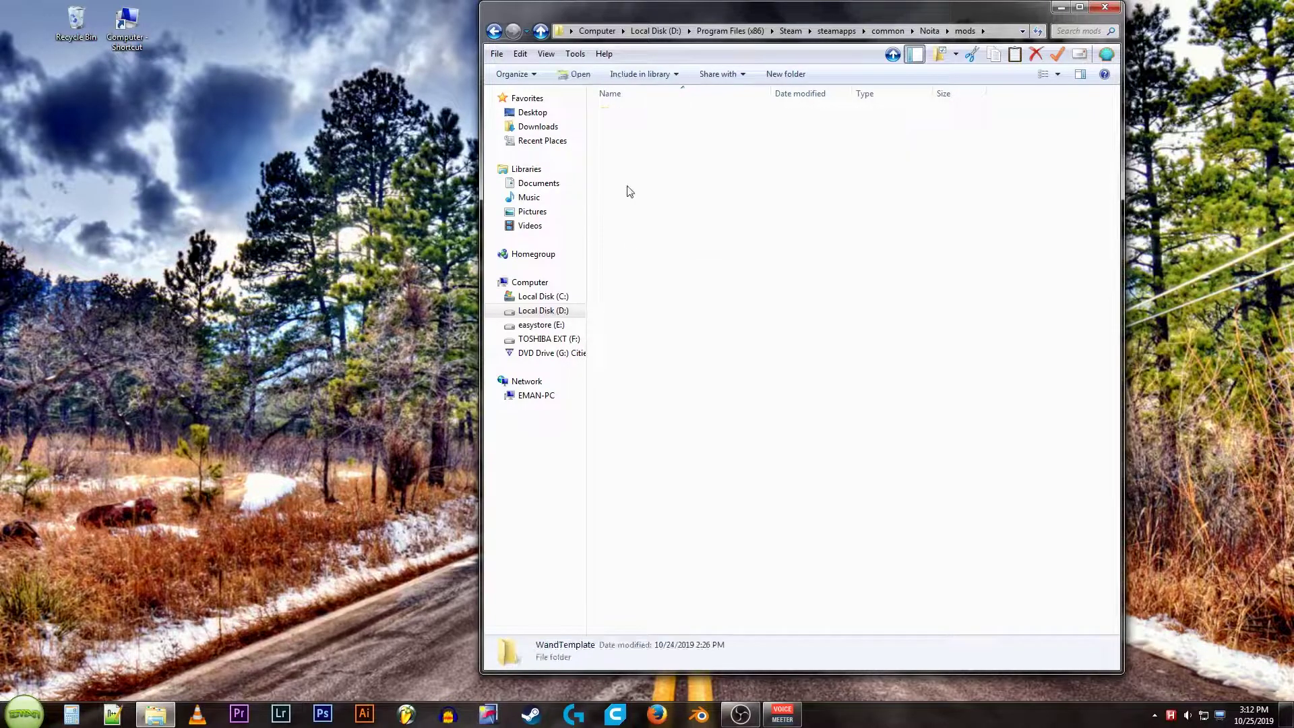
pyautogui.doubleClick(623, 113)
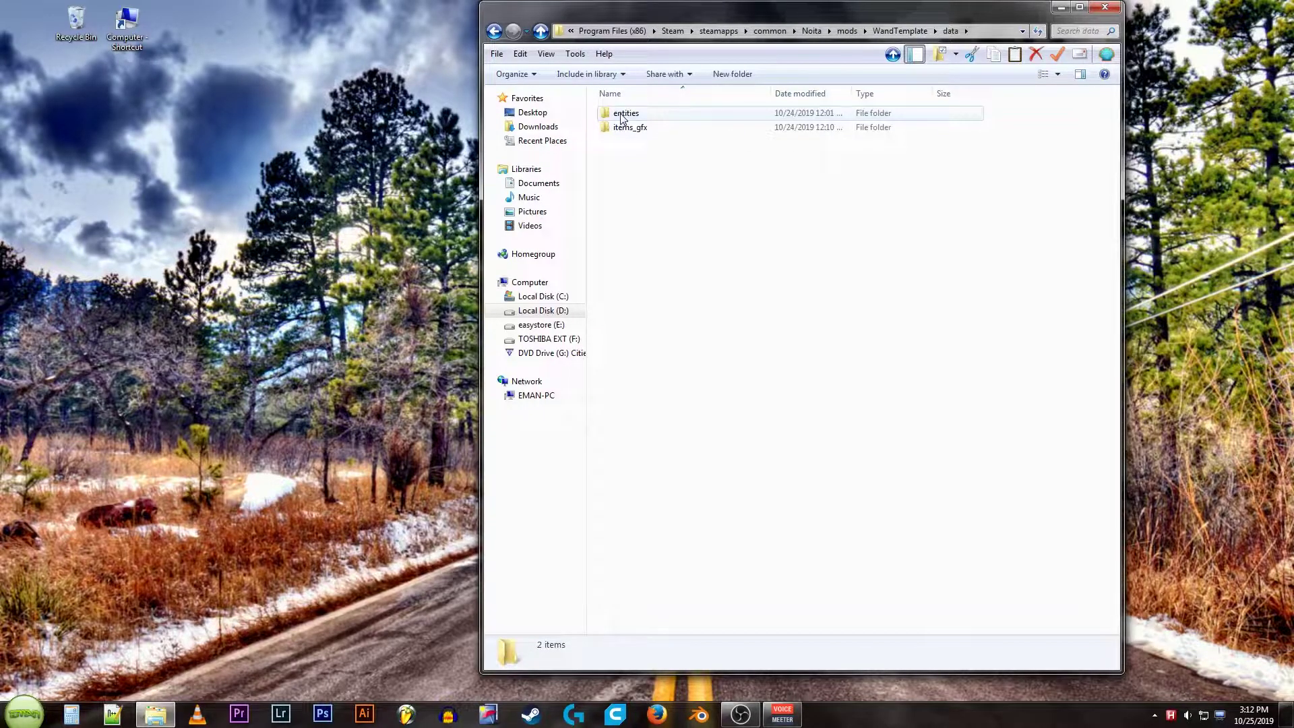
pyautogui.doubleClick(625, 114)
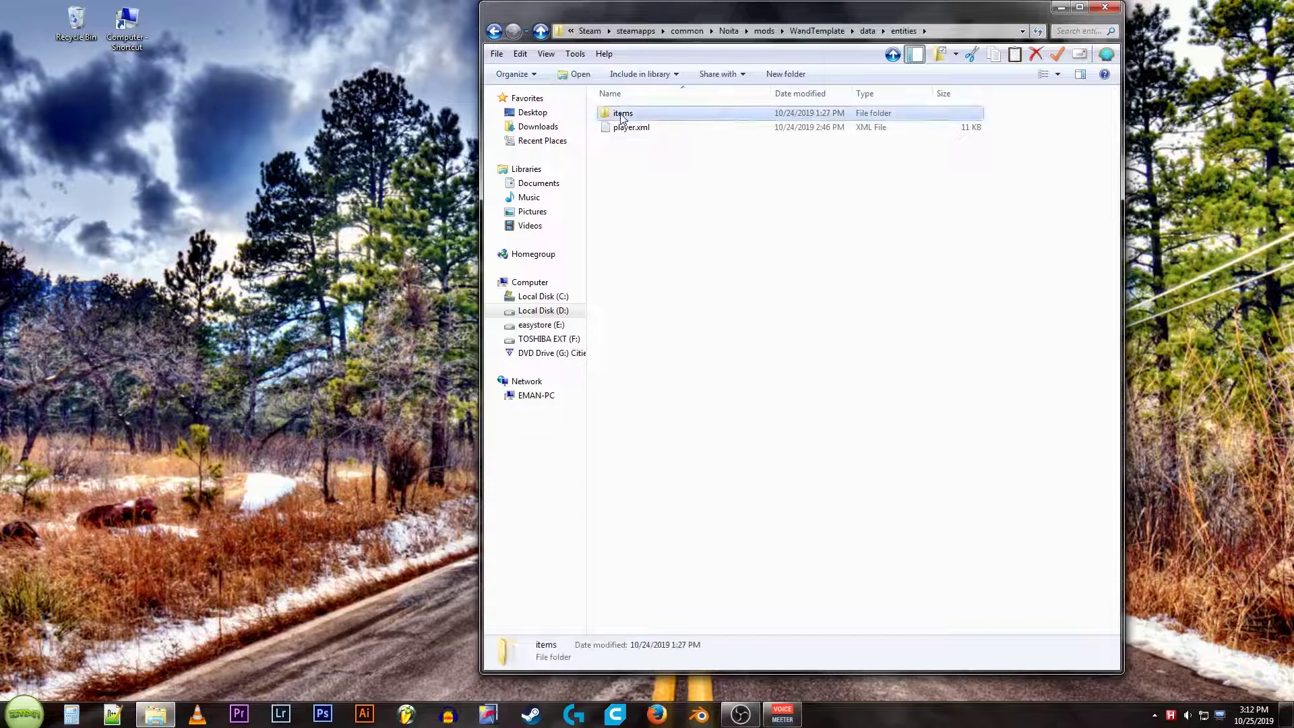
pyautogui.doubleClick(622, 114)
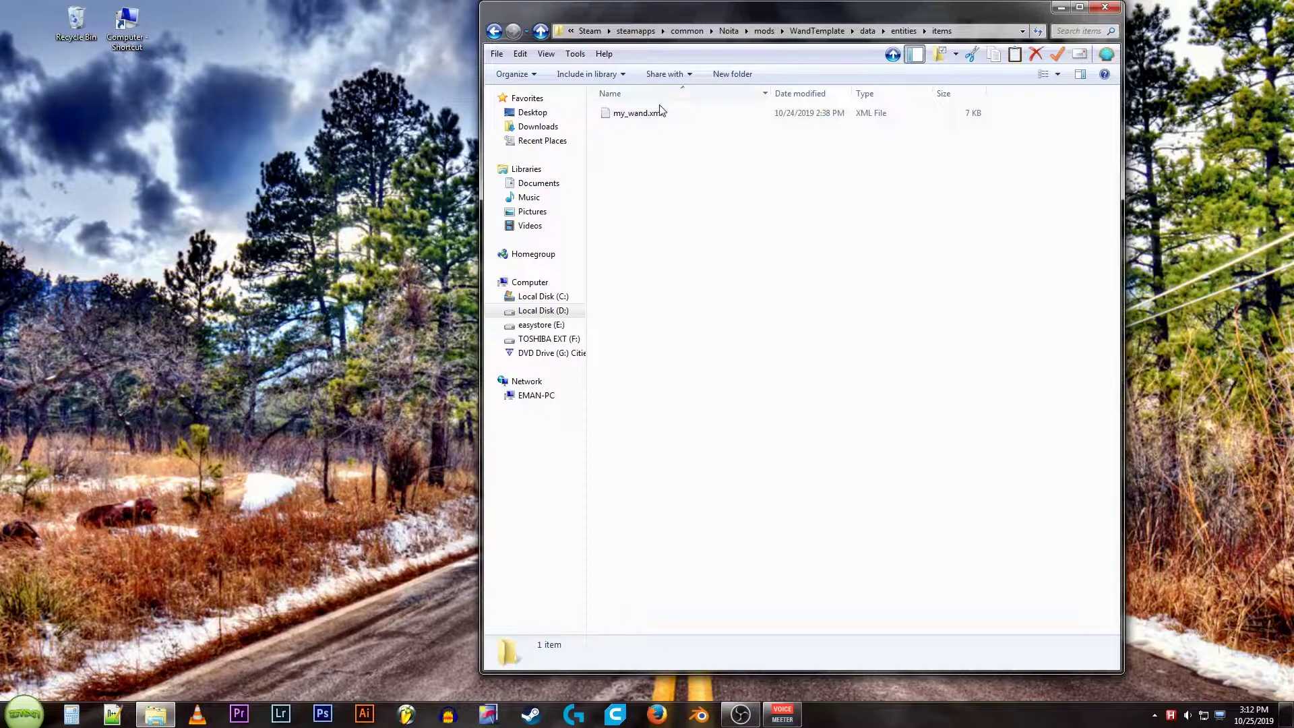
# Drag my_wand_setup.lua from the desktop into the items folder beside my_wand.xml.
pyautogui.moveTo(698, 19)
pyautogui.mouseDown()
pyautogui.moveTo(414, 49)
pyautogui.moveTo(287, 41)
pyautogui.mouseUp()
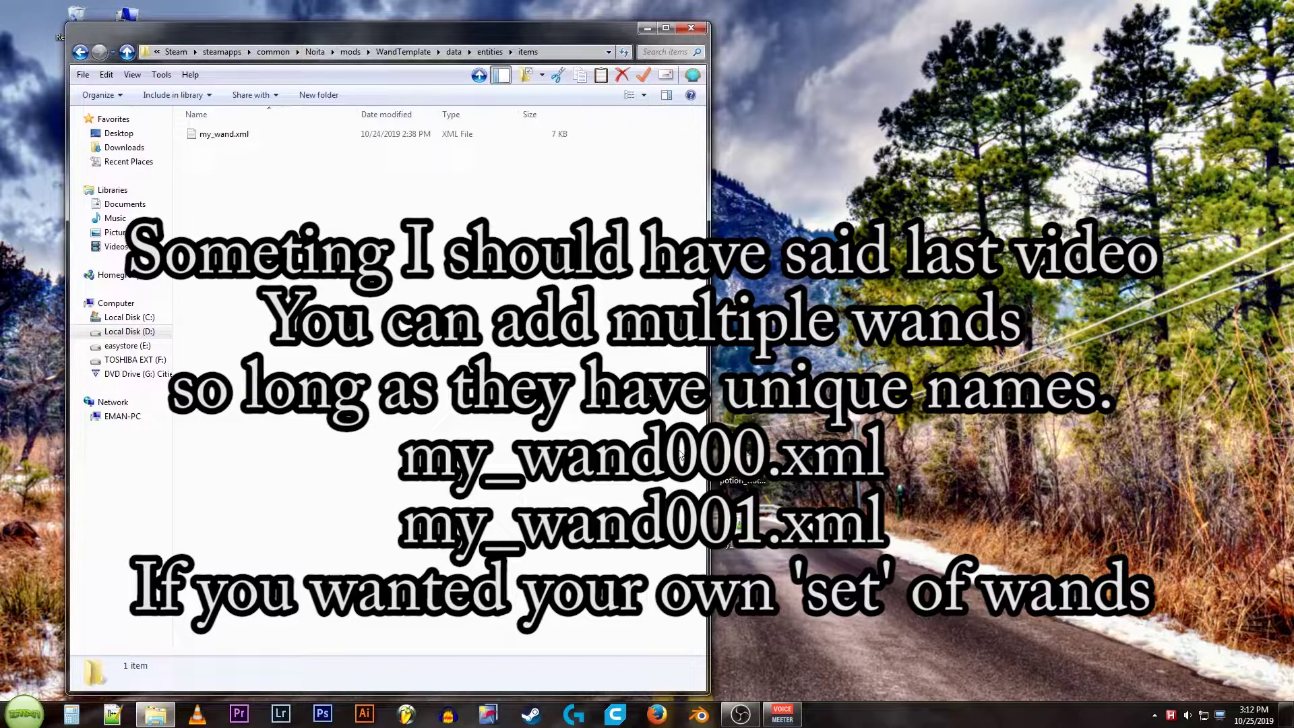
pyautogui.moveTo(741, 527); pyautogui.dragTo(455, 288)
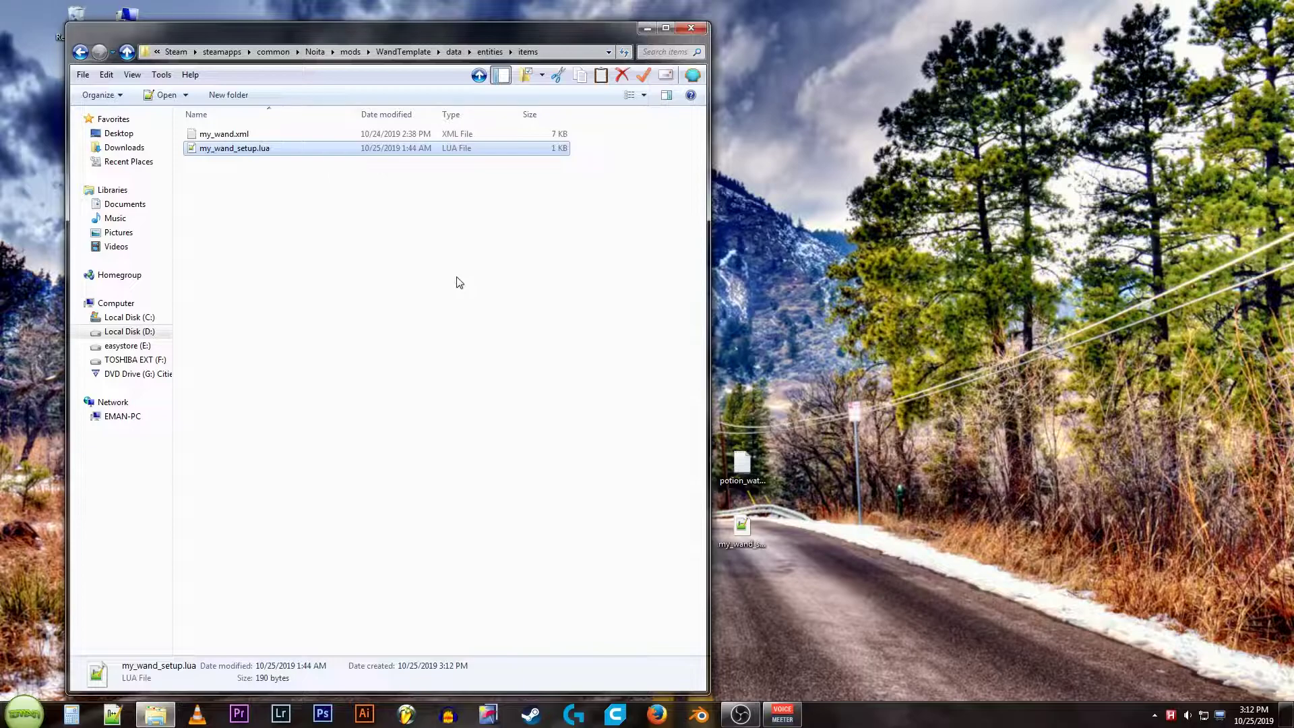
pyautogui.click(365, 243)
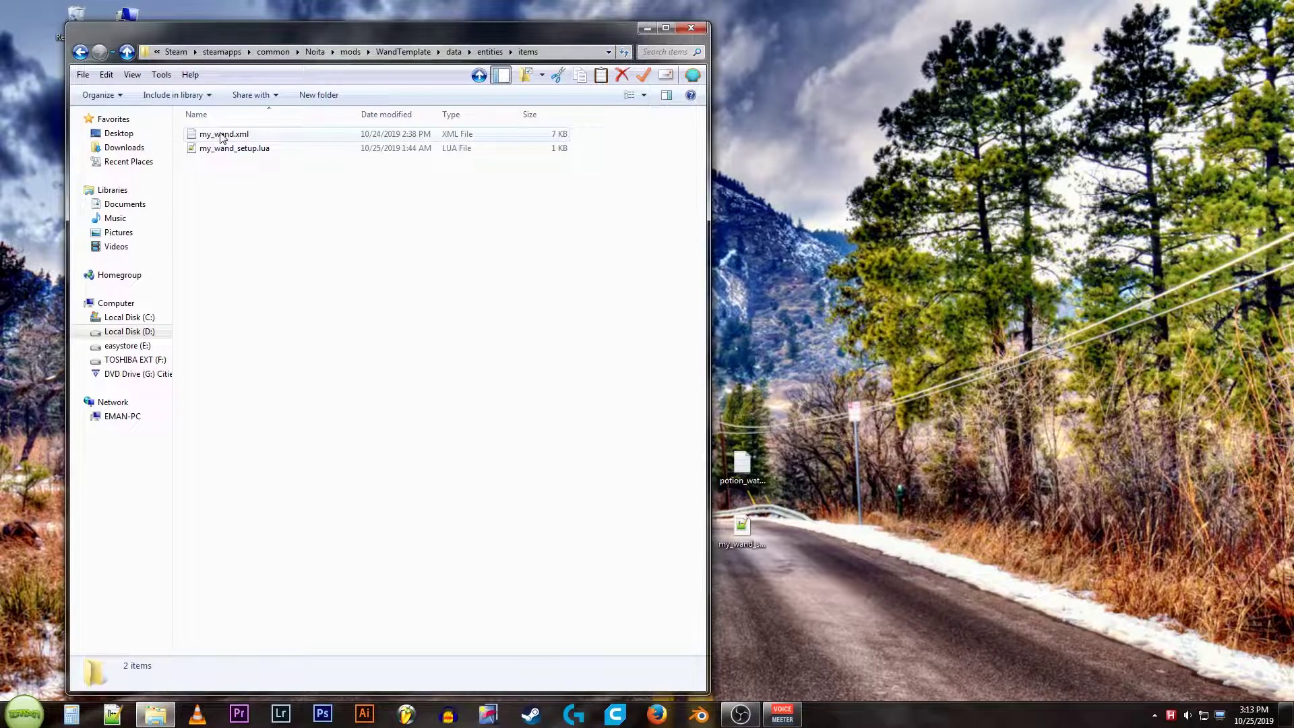
# Locate the commented-out LuaComponent block on lines 147–154 of my_wand.xml.
pyautogui.doubleClick(222, 135)
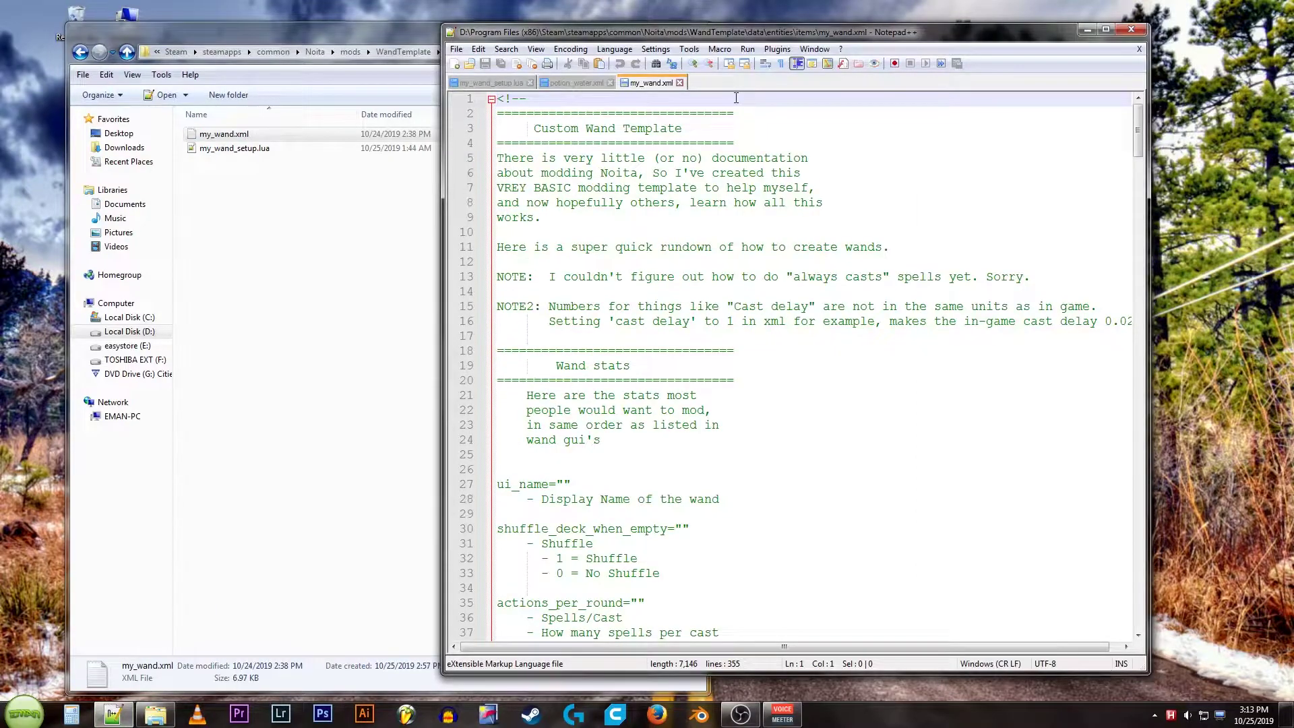
pyautogui.scroll(-8, 714, 203)
pyautogui.scroll(-8, 688, 233)
pyautogui.scroll(-8, 677, 252)
pyautogui.scroll(-8, 671, 263)
pyautogui.scroll(-10, 671, 262)
pyautogui.scroll(-4, 647, 284)
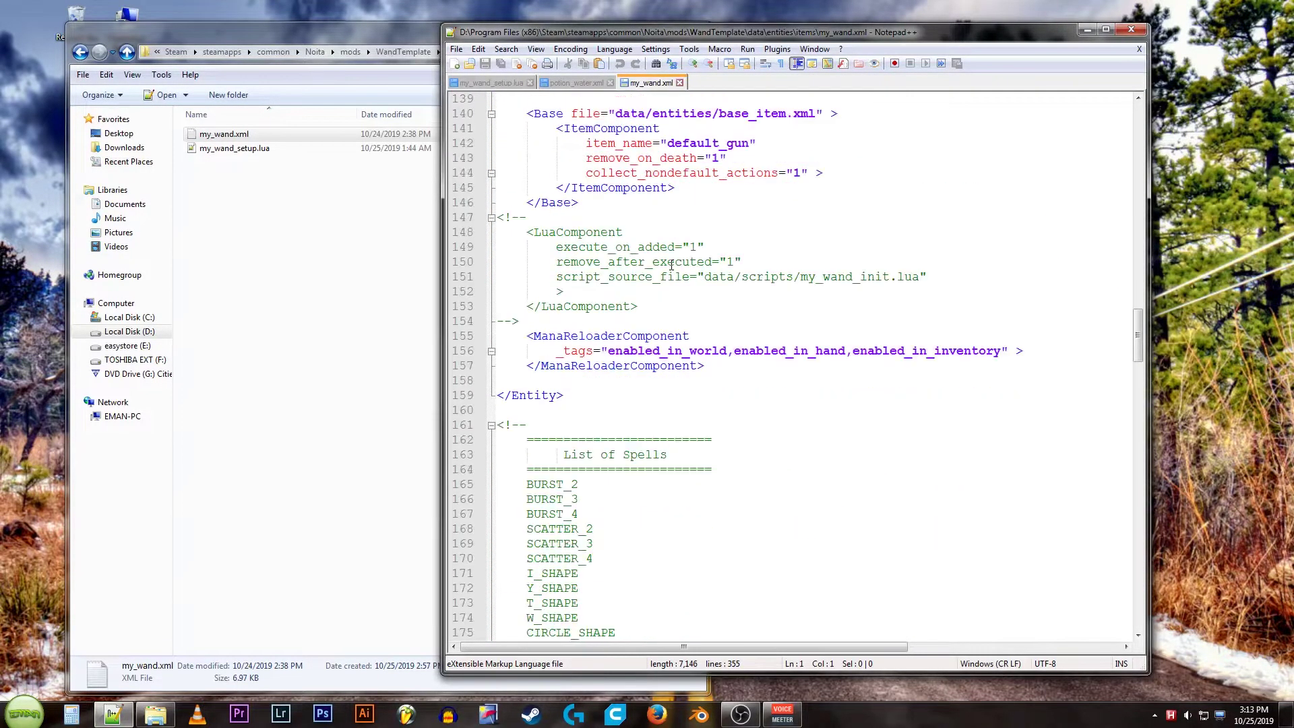
pyautogui.scroll(2, 627, 293)
pyautogui.scroll(2, 614, 301)
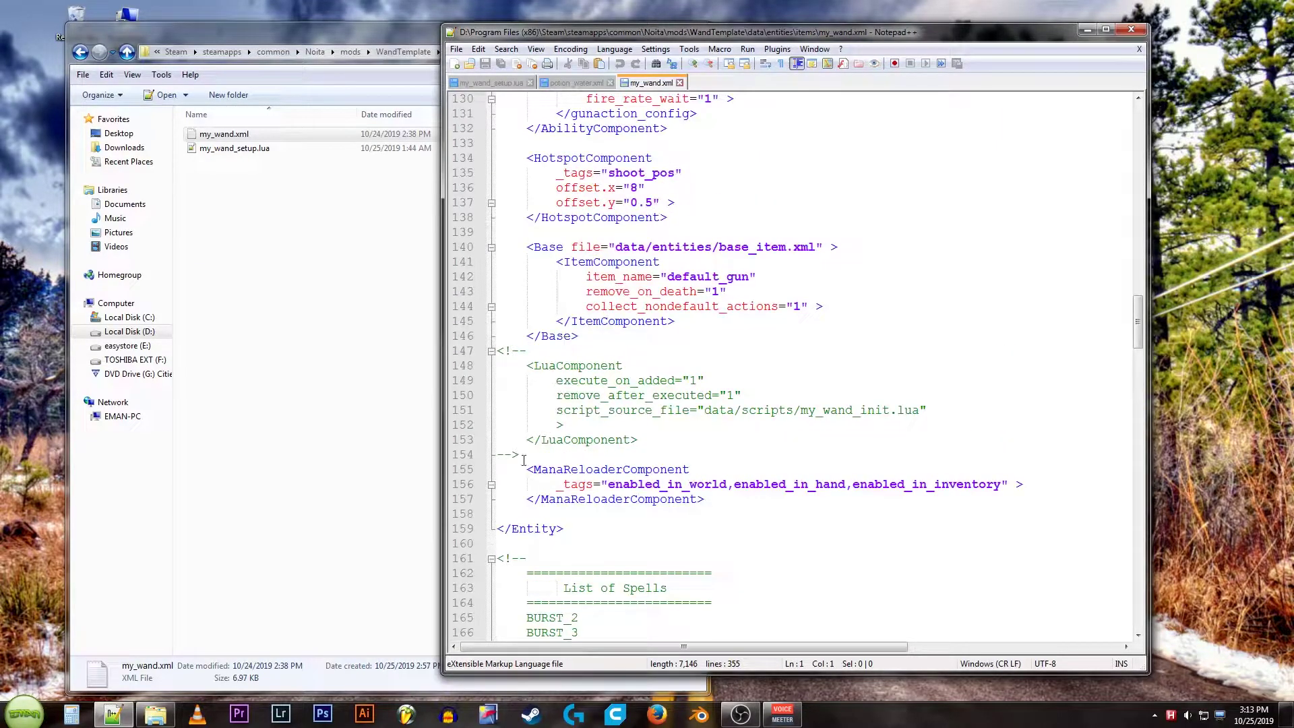
pyautogui.moveTo(522, 455); pyautogui.dragTo(467, 351)
pyautogui.click(557, 365)
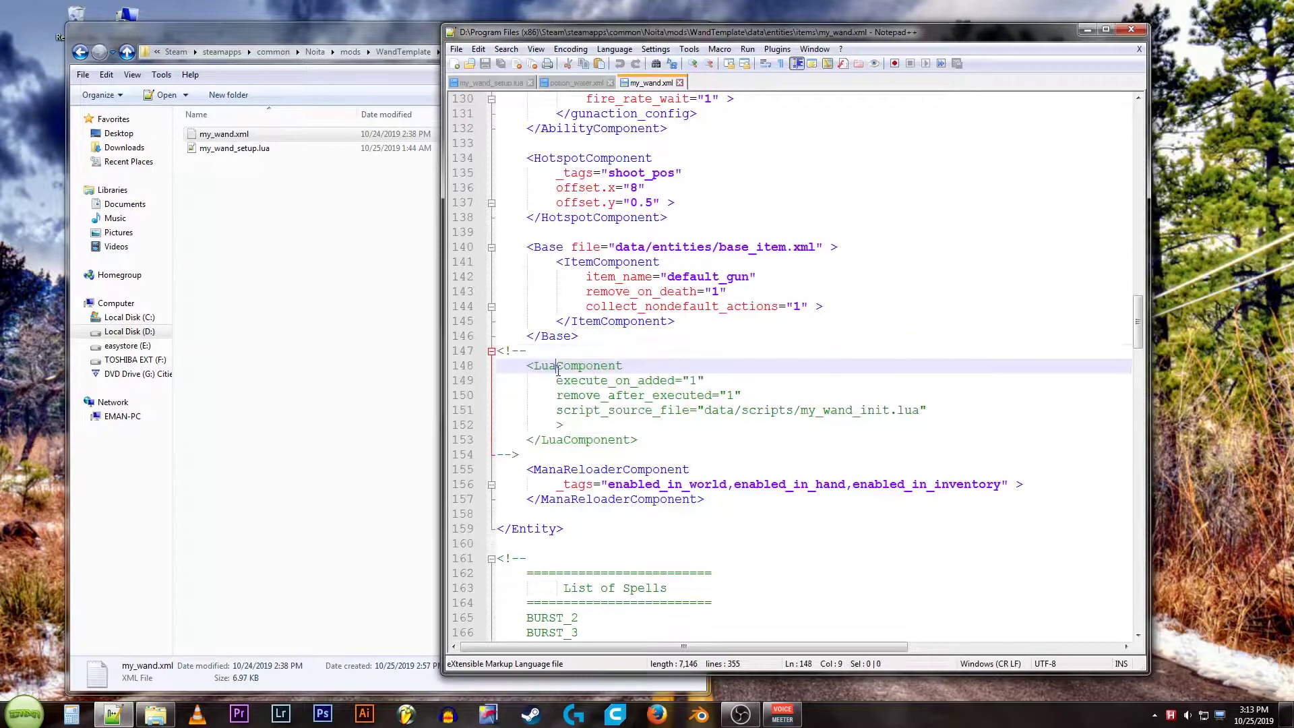
pyautogui.click(526, 351)
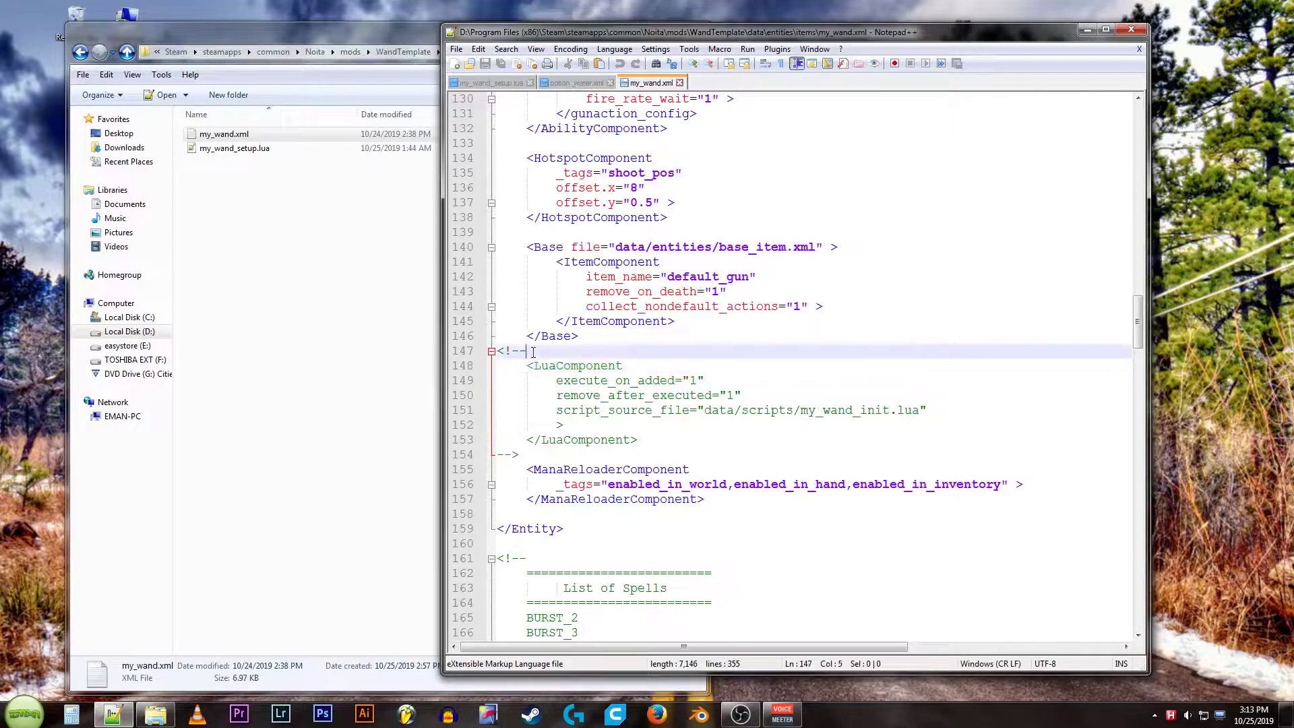
pyautogui.click(517, 380)
pyautogui.moveTo(496, 351); pyautogui.dragTo(543, 452)
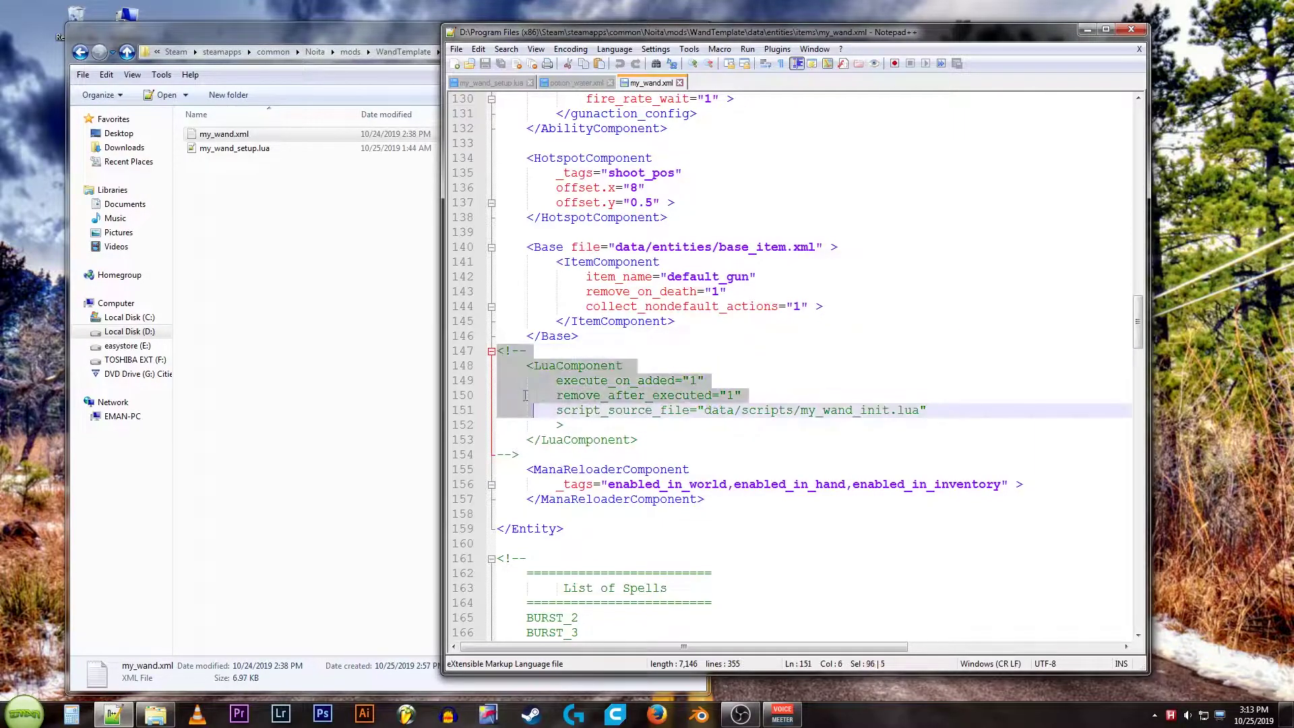
pyautogui.click(543, 453)
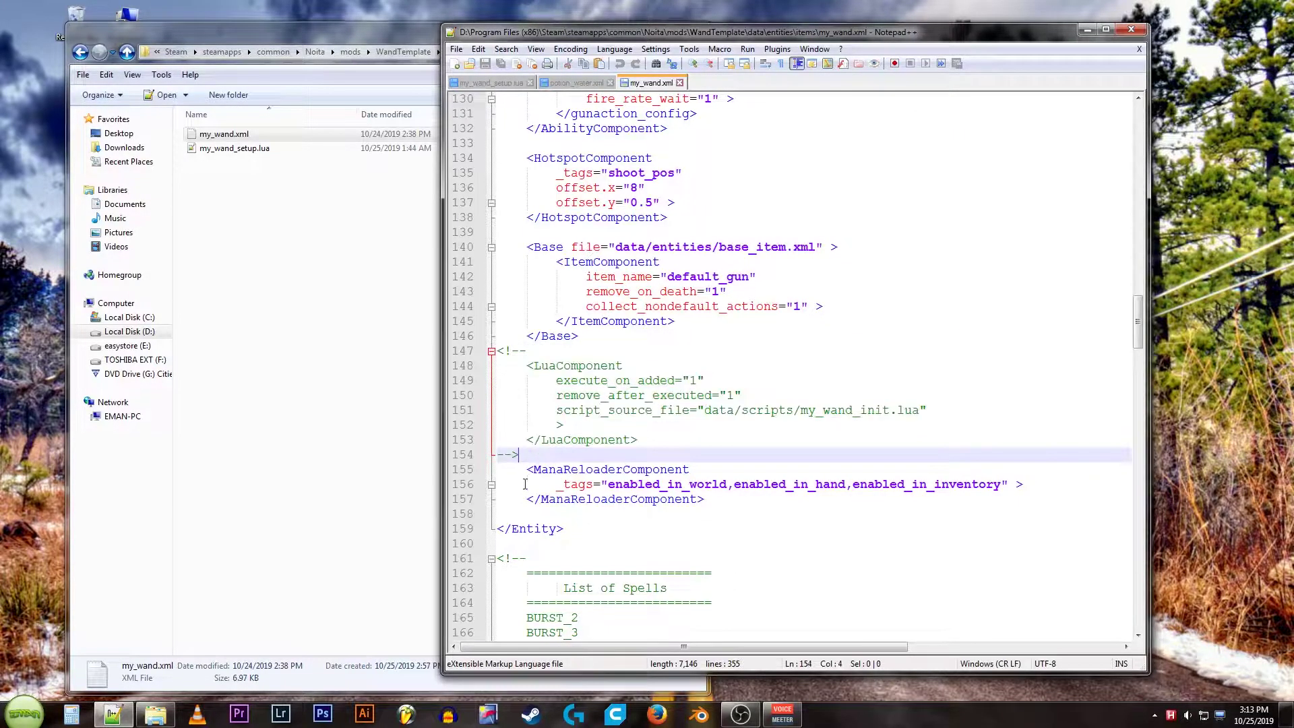
pyautogui.scroll(-4, 709, 405)
pyautogui.click(500, 381)
pyautogui.moveTo(500, 381); pyautogui.dragTo(586, 536)
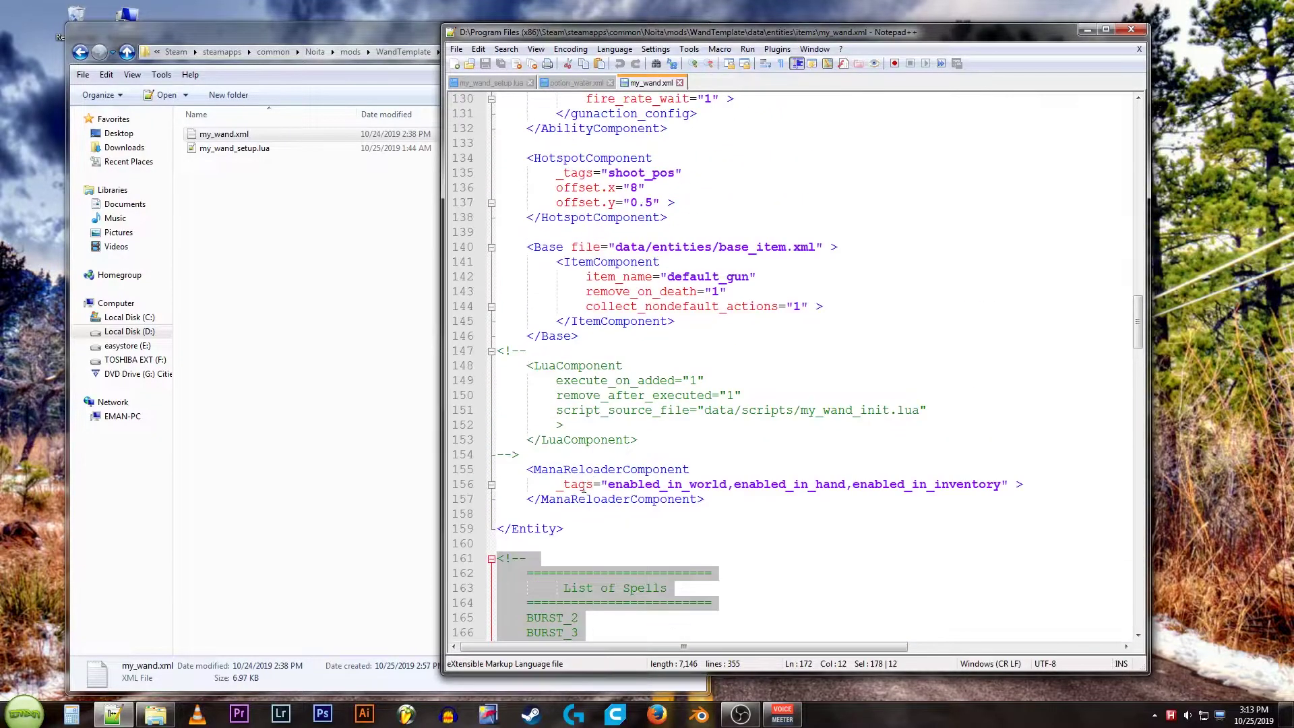
pyautogui.scroll(4, 708, 404)
pyautogui.click(499, 350)
# Delete the <!-- and --> markers so the LuaComponent running my_wand_init.lua becomes active.
pyautogui.moveTo(498, 350); pyautogui.dragTo(572, 455)
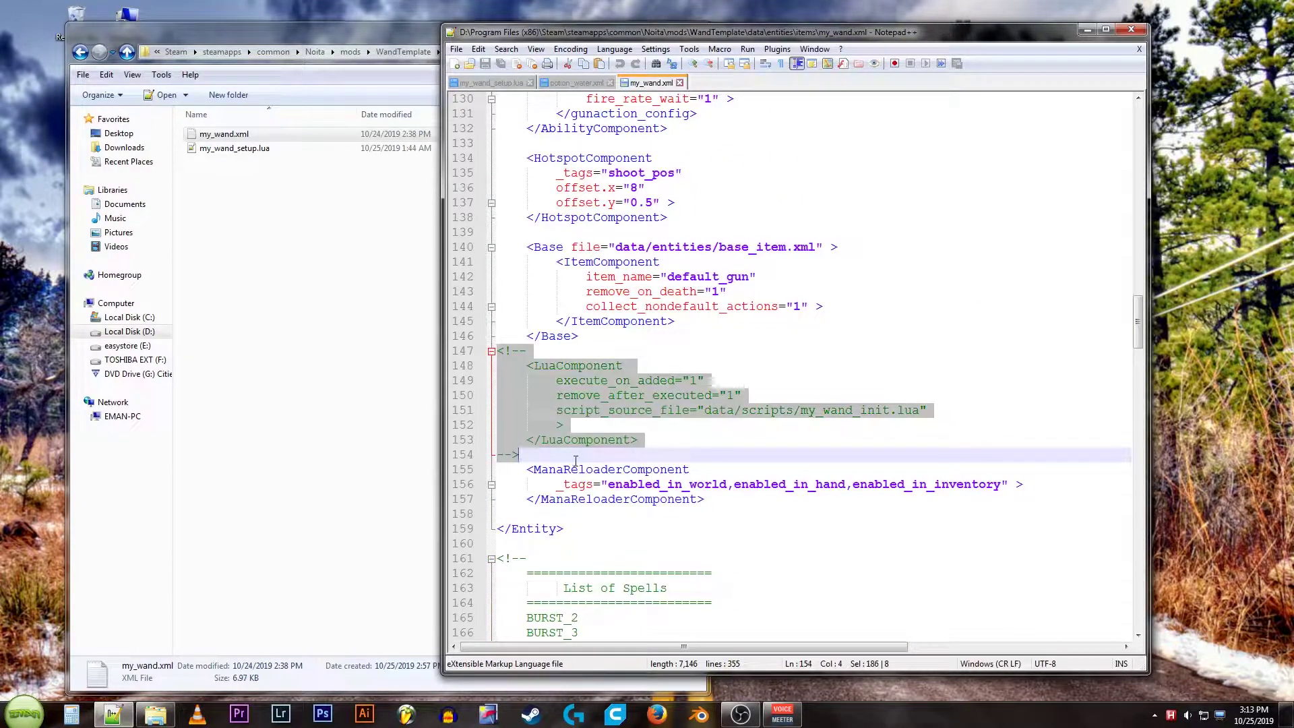
pyautogui.click(546, 336)
pyautogui.doubleClick(510, 350)
pyautogui.press('Delete')
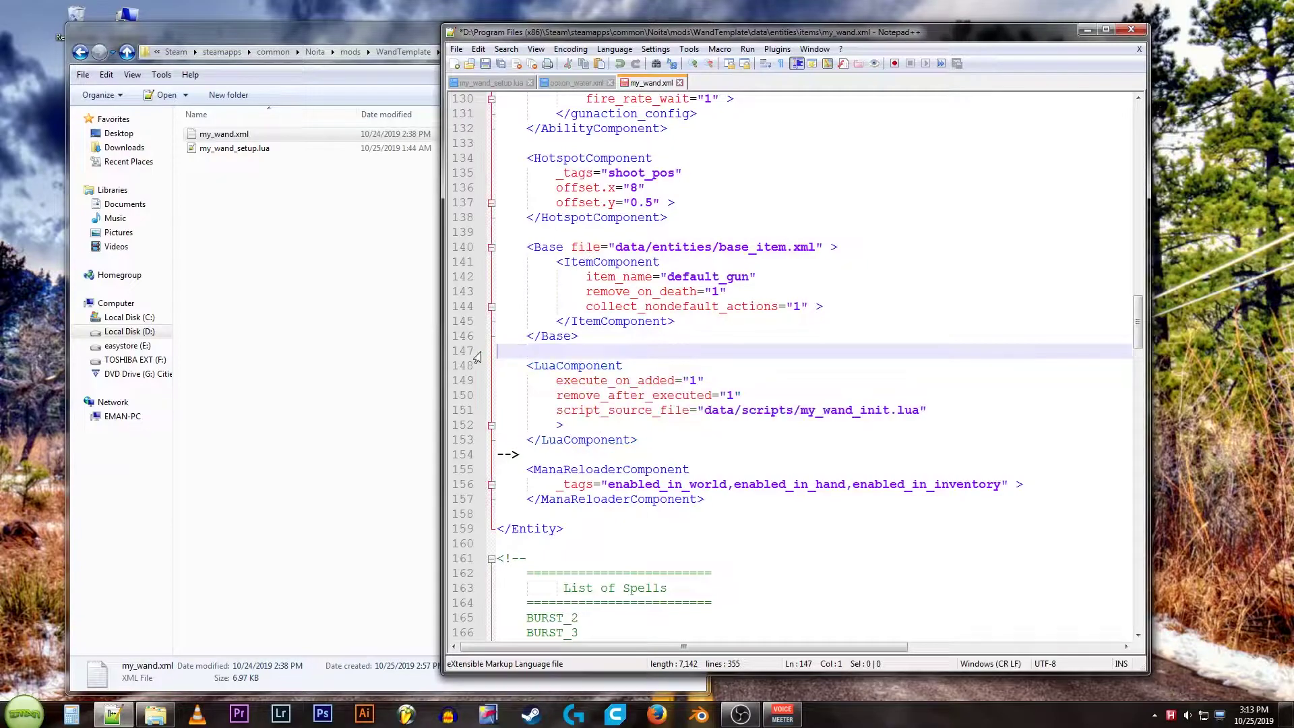
pyautogui.doubleClick(516, 455)
pyautogui.press('Delete')
pyautogui.moveTo(498, 363); pyautogui.dragTo(637, 445)
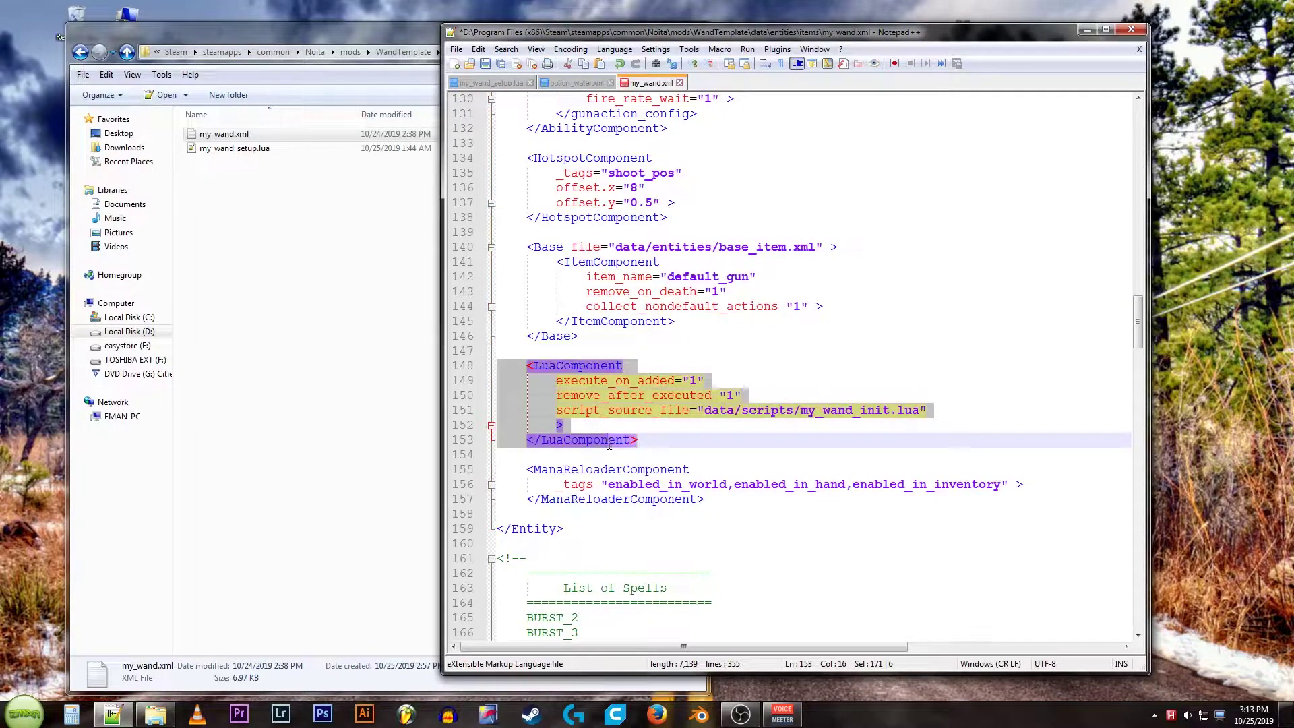
pyautogui.click(662, 450)
pyautogui.click(499, 365)
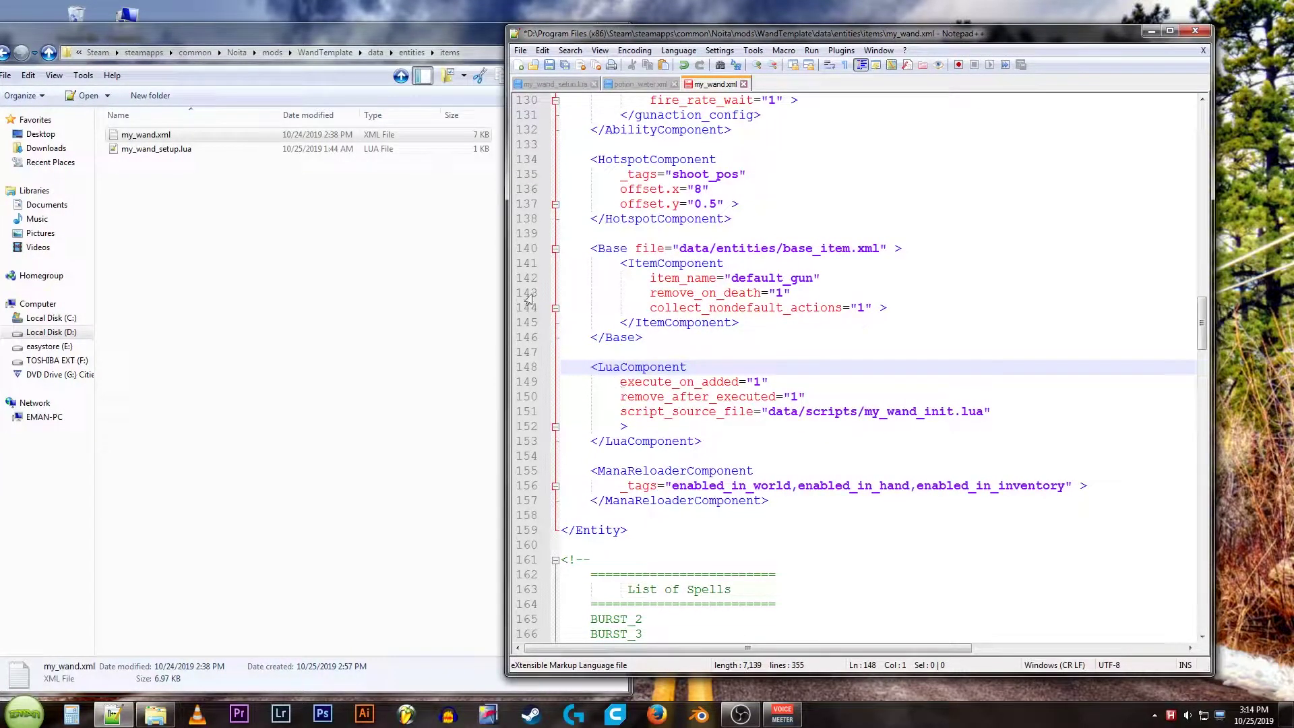
# Copy the mod-relative items folder path from Explorer's address bar.
pyautogui.click(475, 53)
pyautogui.click(476, 53)
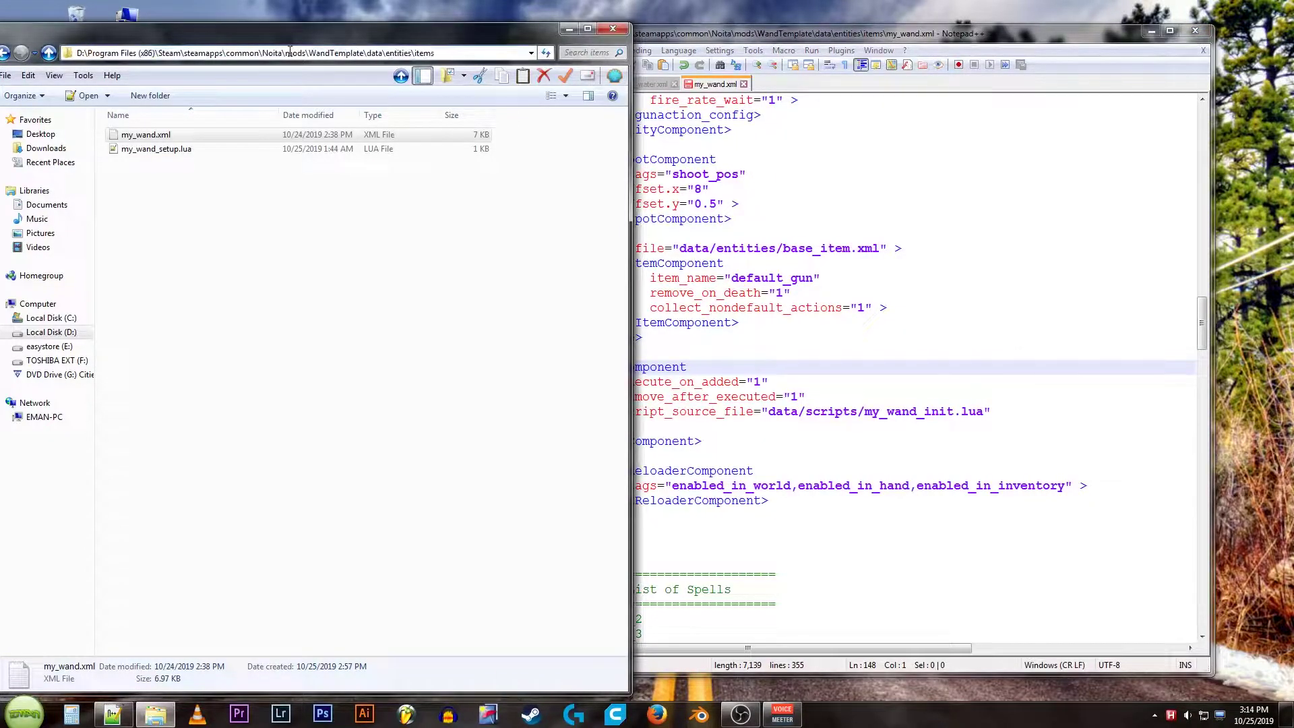
pyautogui.moveTo(287, 52); pyautogui.dragTo(435, 52)
pyautogui.rightClick(244, 52)
pyautogui.click(276, 95)
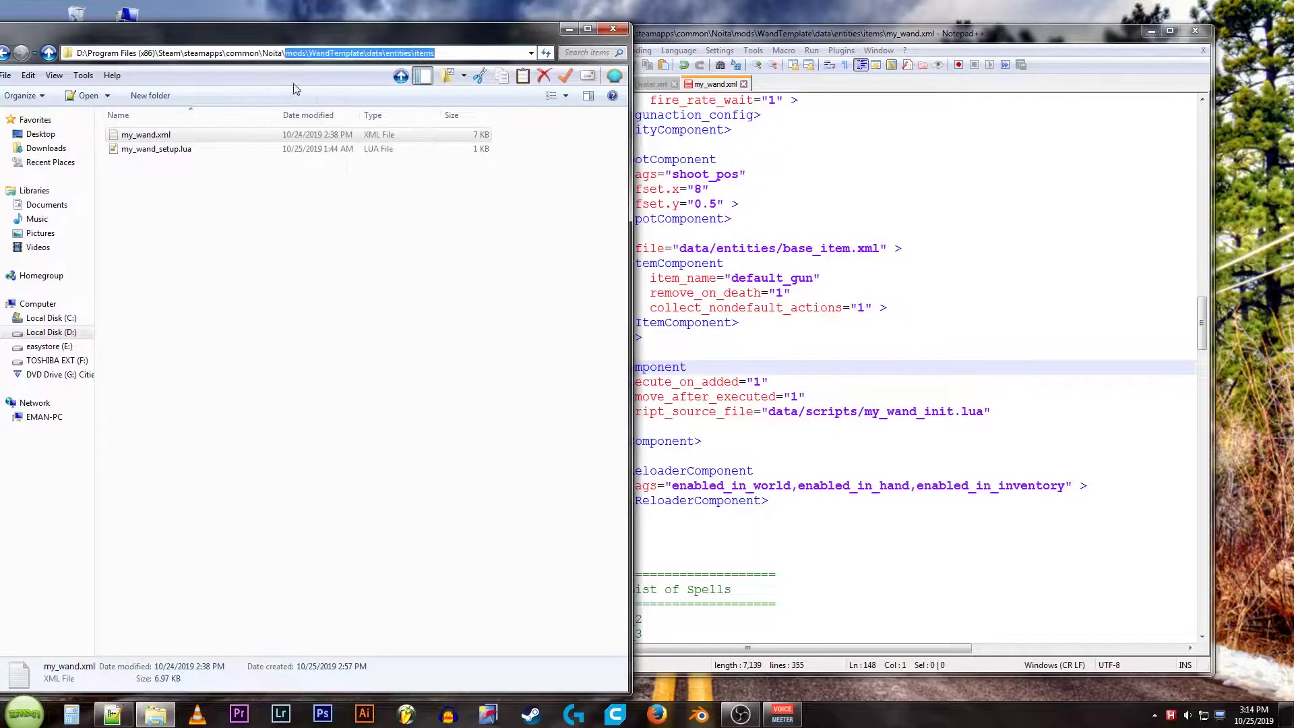
pyautogui.click(278, 53)
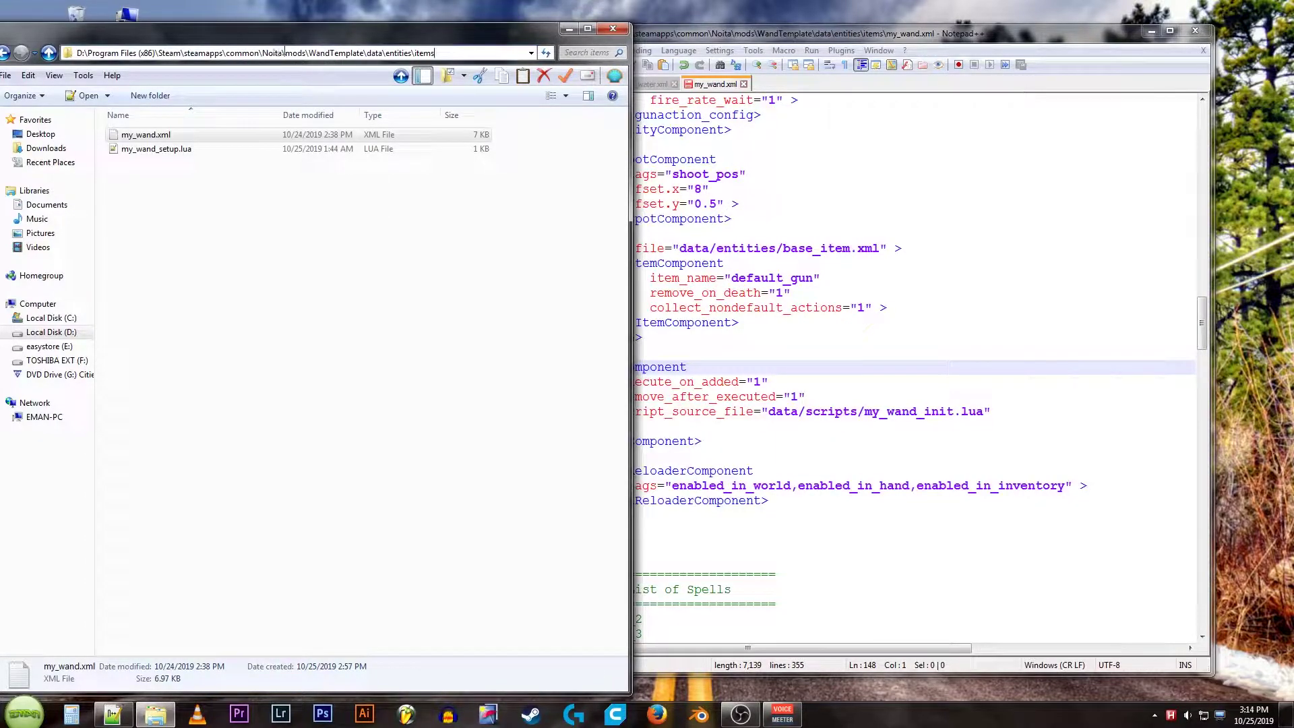
pyautogui.moveTo(285, 53); pyautogui.dragTo(436, 53)
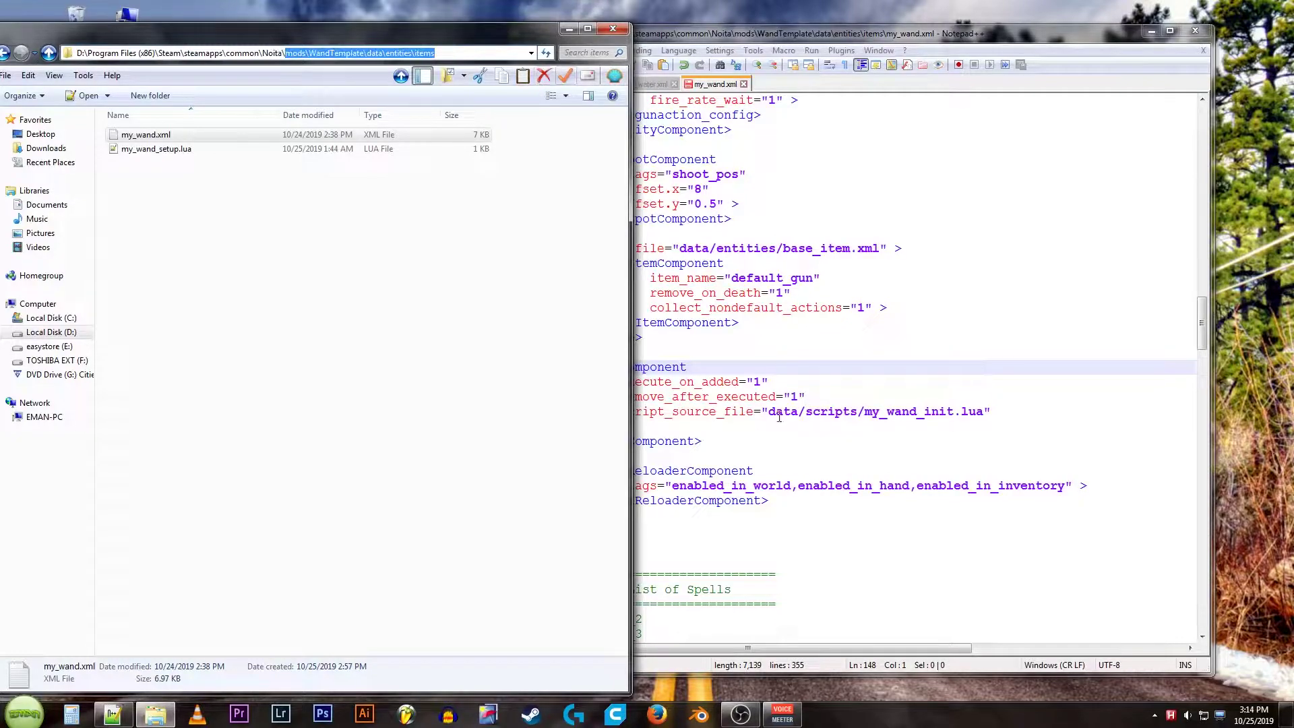
# Set script_source_file on line 151 to mods/WandTemplate/data/entities/items/my_wand_setup.lua.
pyautogui.moveTo(769, 412); pyautogui.dragTo(990, 413)
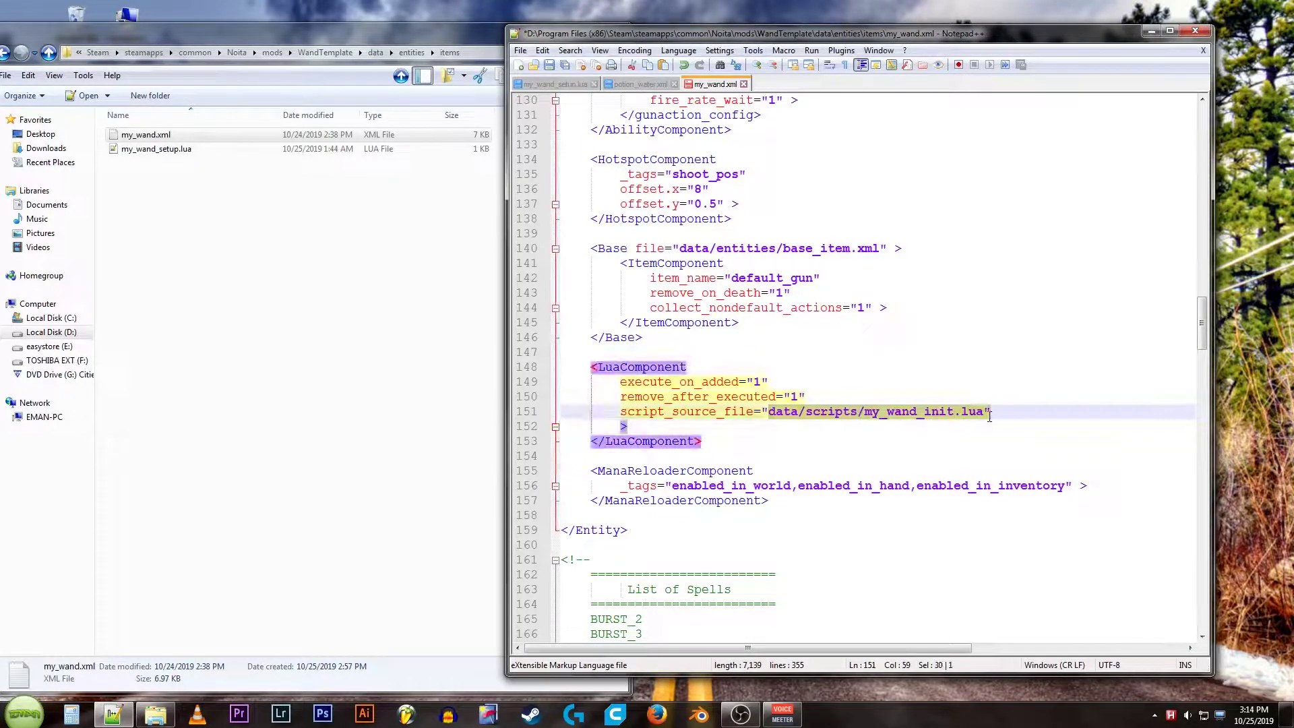
pyautogui.hotkey('ctrl', 'v')
pyautogui.click(793, 415)
pyautogui.click(157, 149)
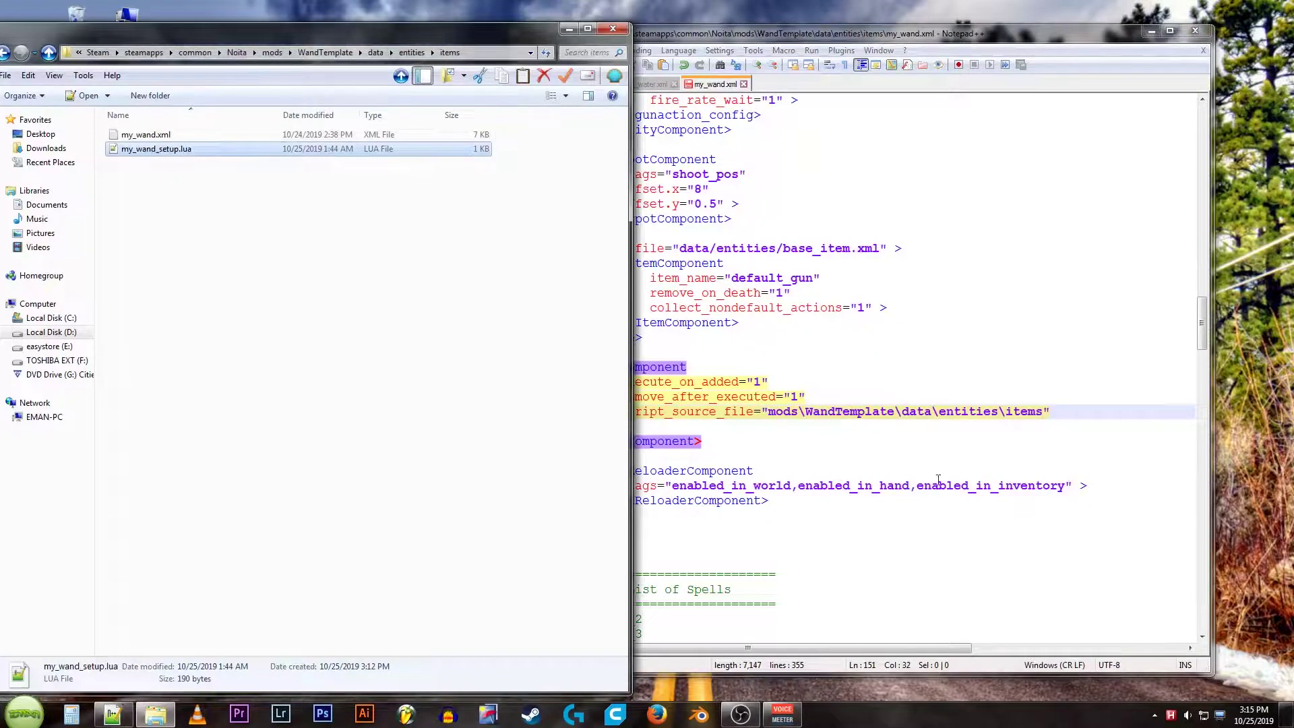
pyautogui.click(1046, 411)
pyautogui.write('\\my_wand_setup.lua')
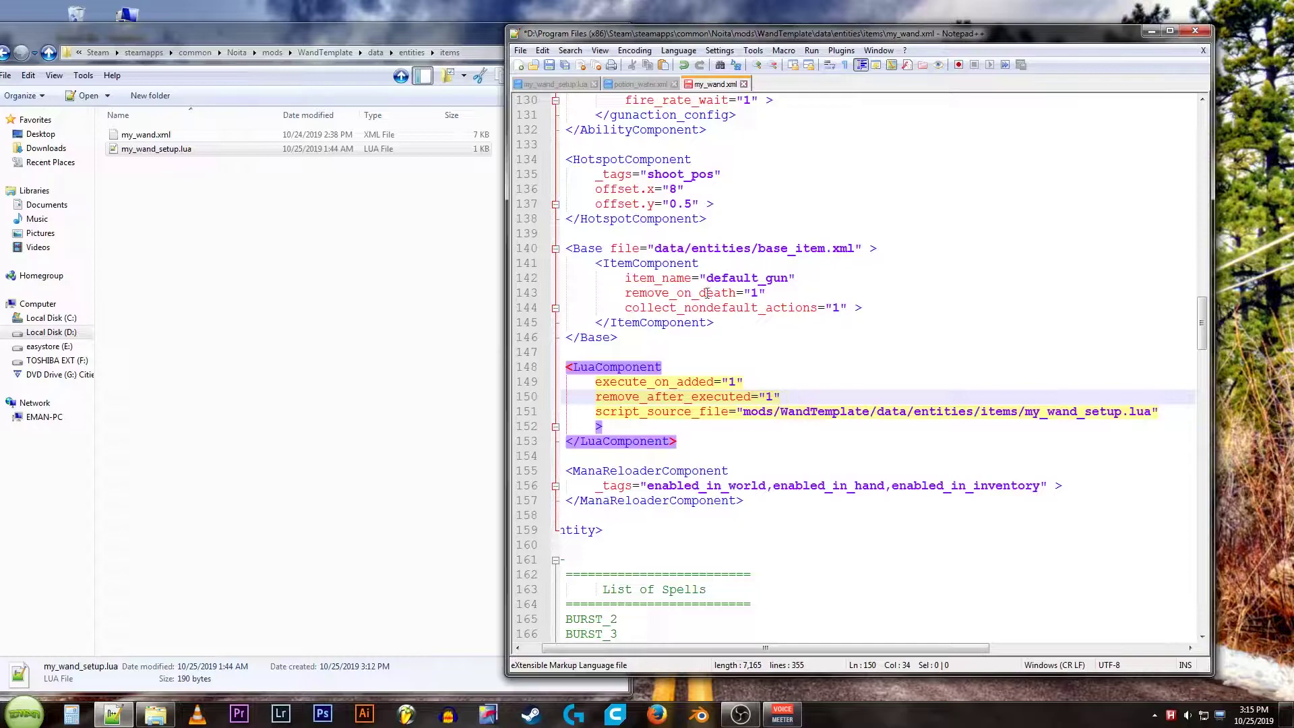
pyautogui.click(688, 253)
pyautogui.click(818, 397)
# Save my_wand.xml, switch to Noita and view the starting wands in the inventory.
pyautogui.hotkey('ctrl', 's')
pyautogui.hotkey('alt', 'Tab')
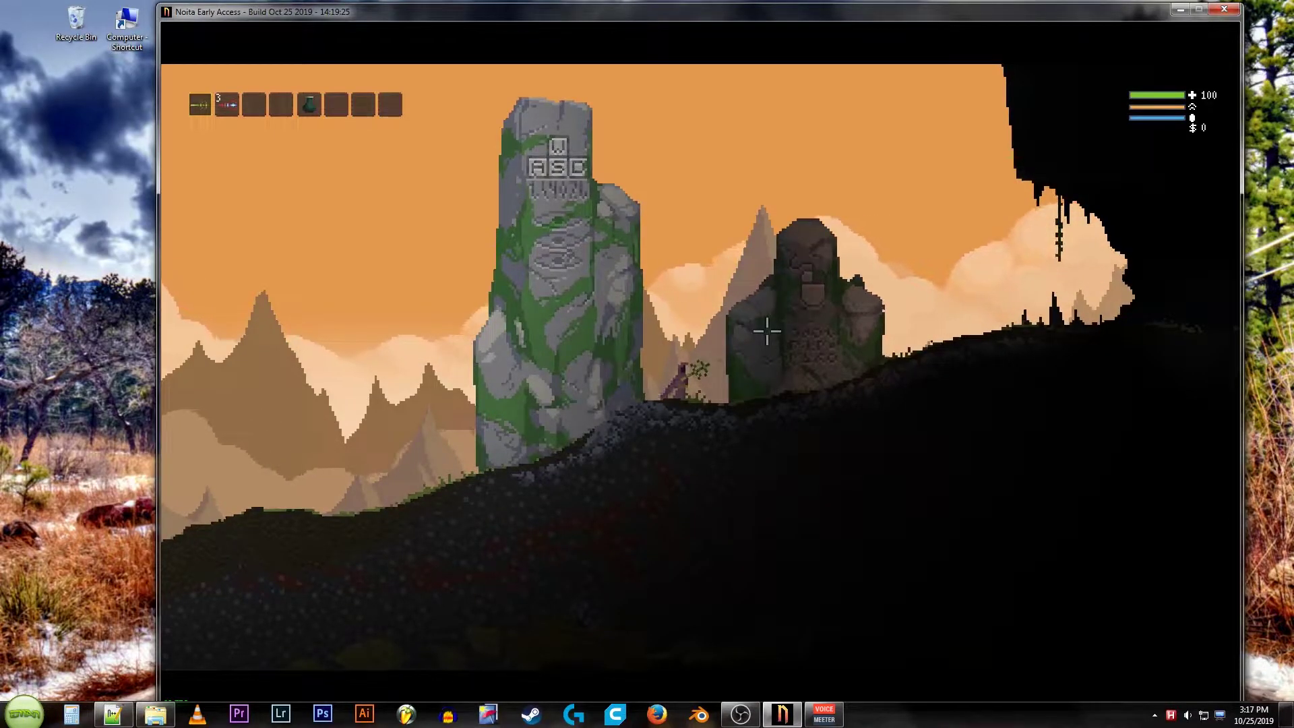
pyautogui.press('Tab')
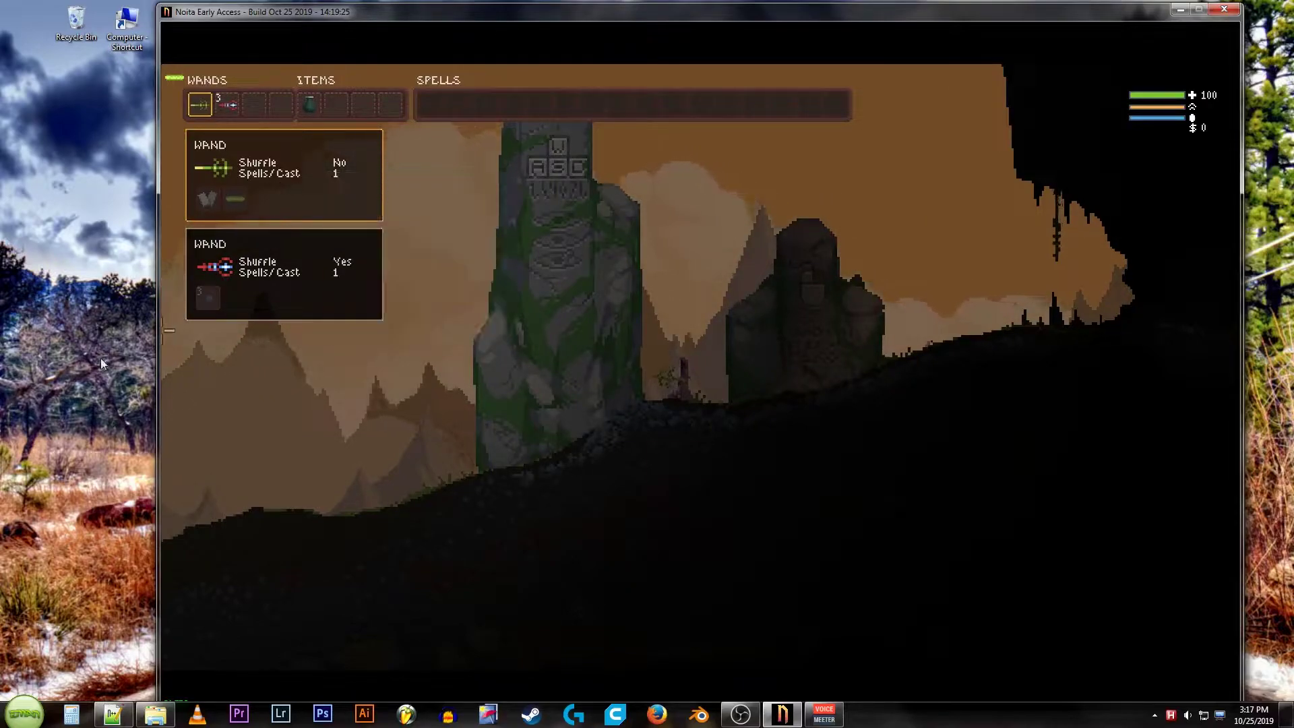
# Change deck_capacity on line 123 from 3 to 4 and save my_wand.xml.
pyautogui.hotkey('alt', 'Tab')
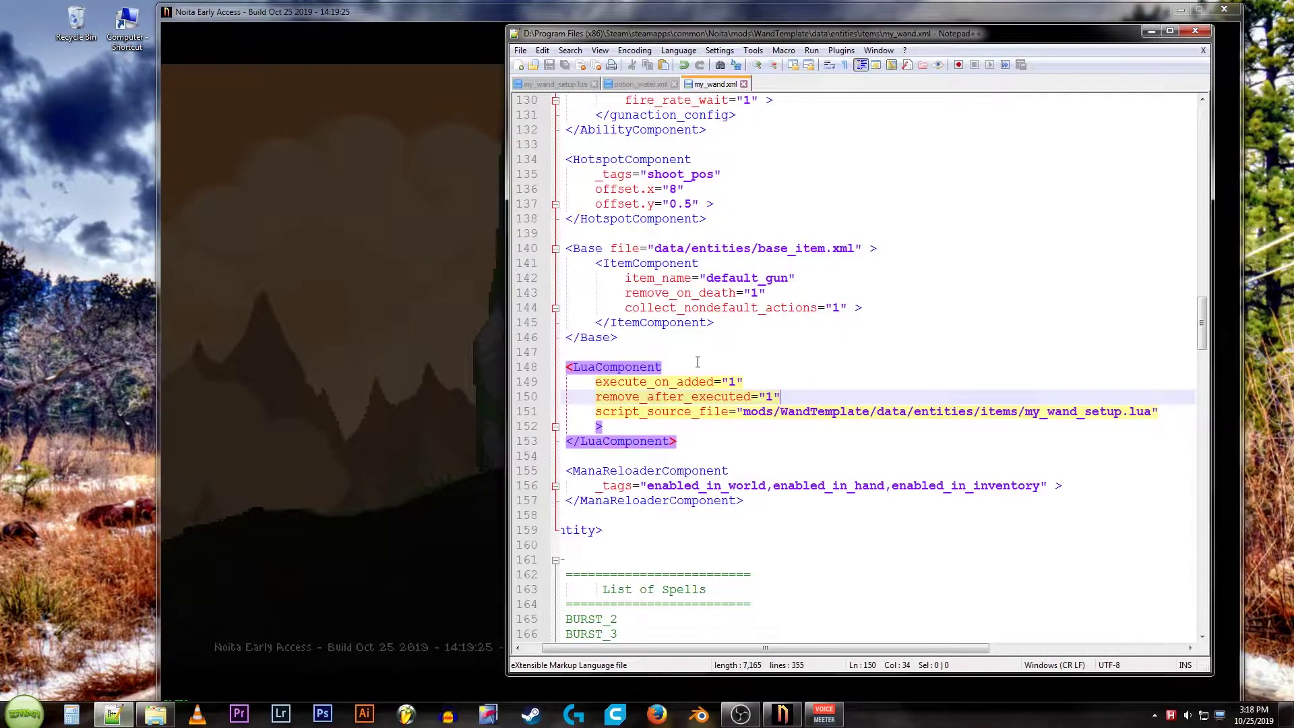
pyautogui.click(696, 364)
pyautogui.scroll(11, 697, 362)
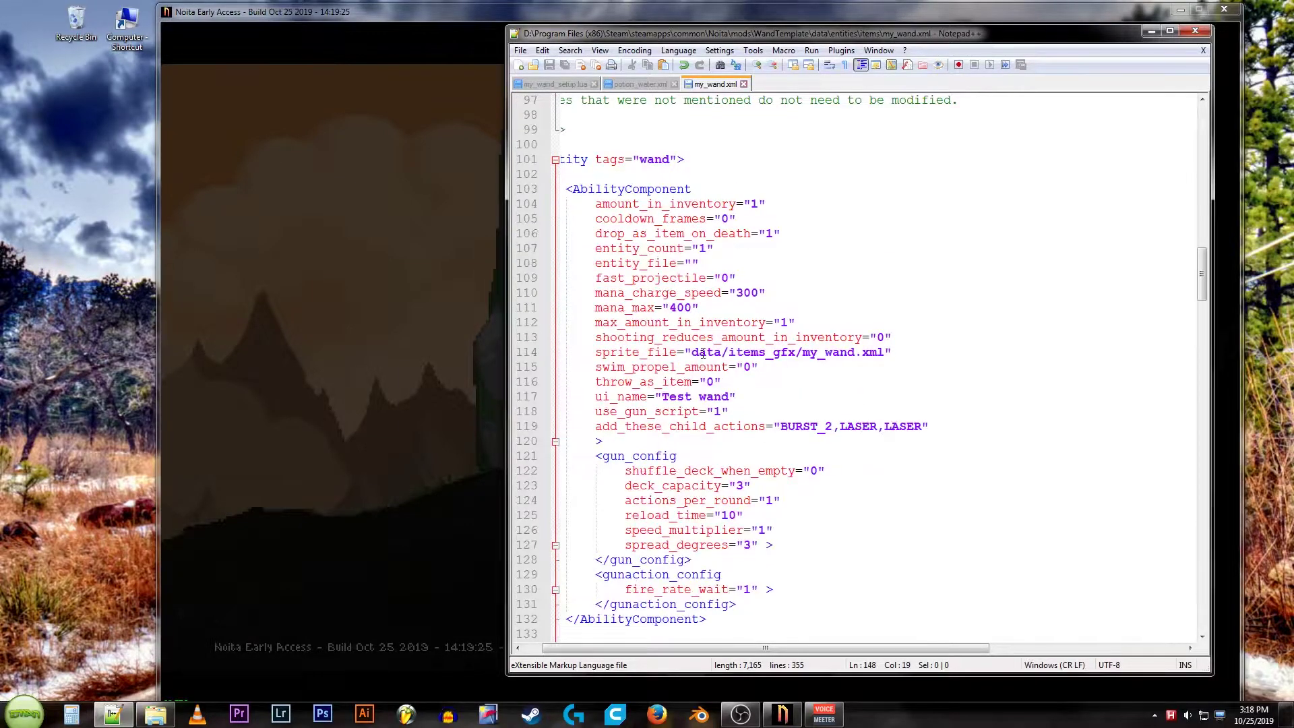
pyautogui.doubleClick(663, 486)
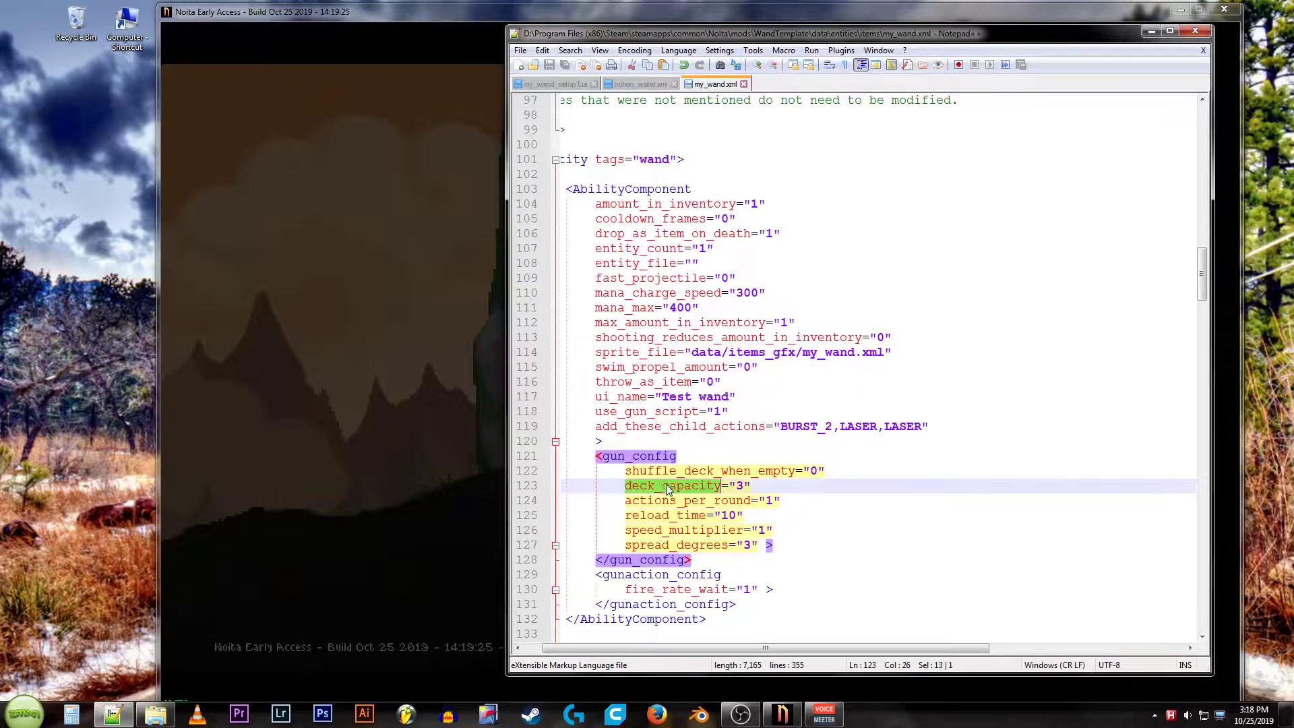
pyautogui.doubleClick(740, 485)
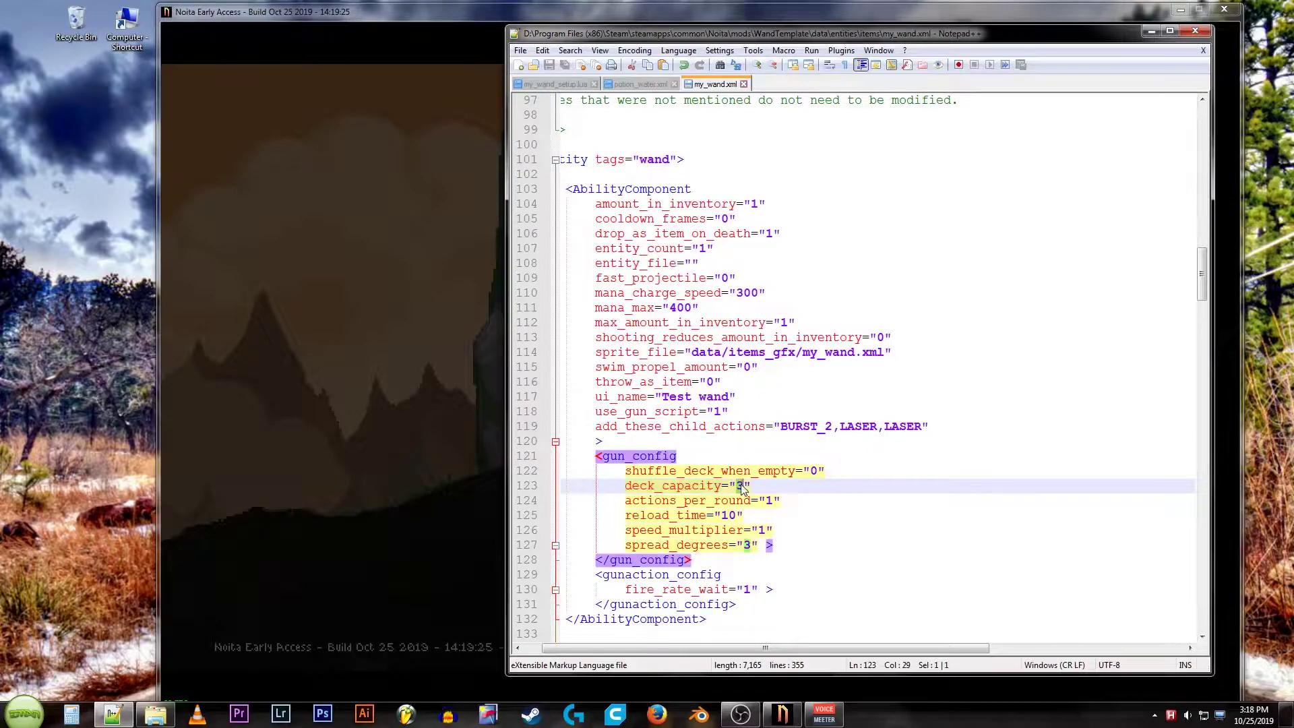
pyautogui.write('4')
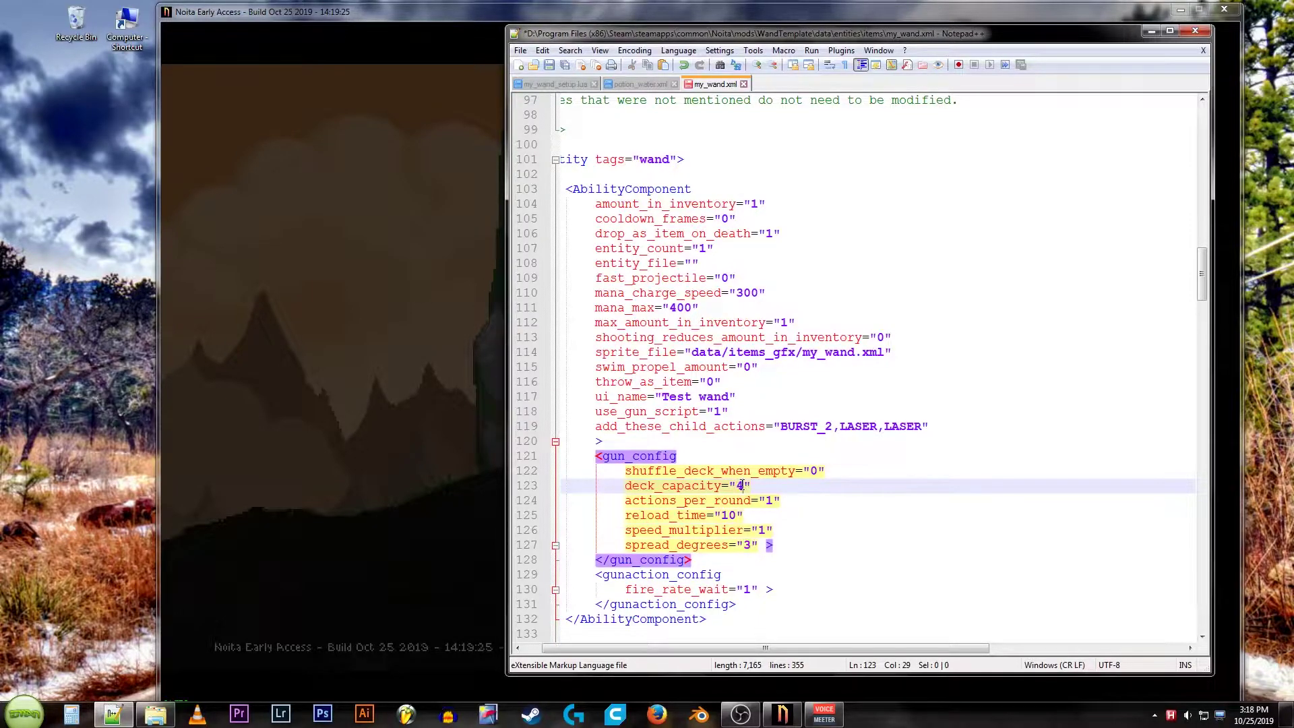
pyautogui.hotkey('ctrl', 's')
# Start a New Game in Noita so the updated mod loads.
pyautogui.click(384, 437)
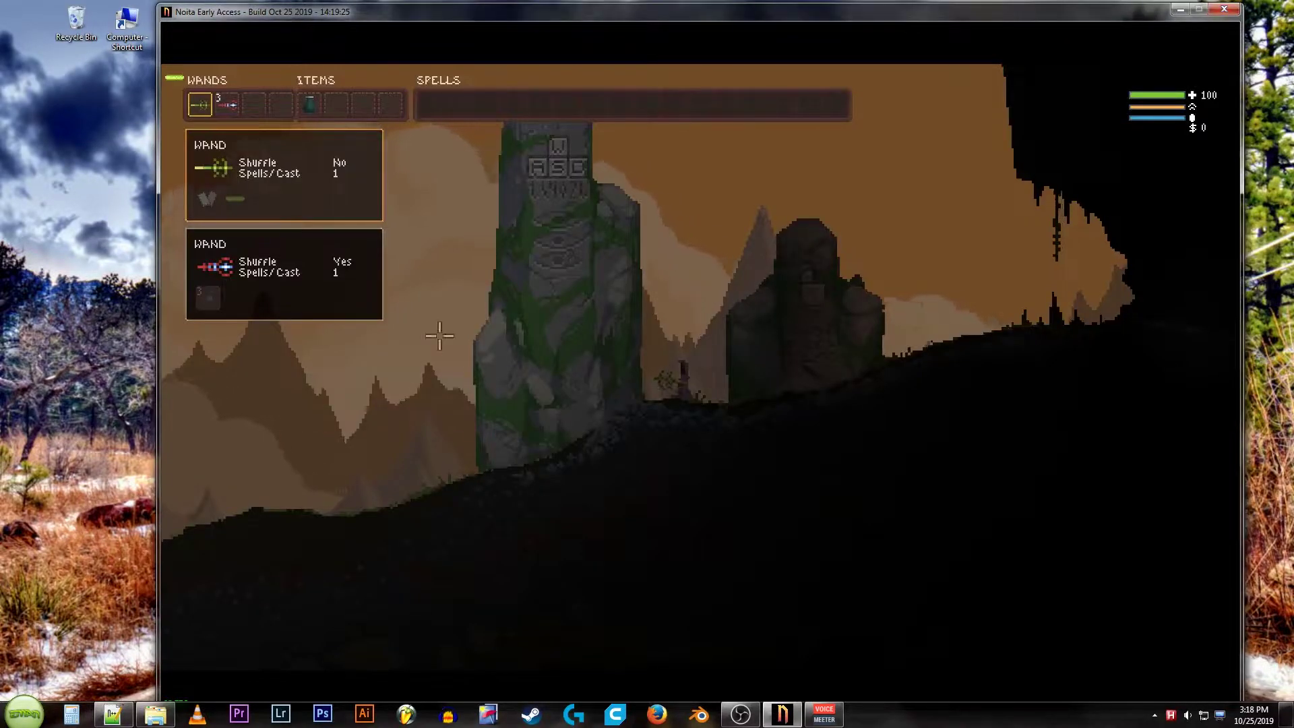
pyautogui.press('Escape')
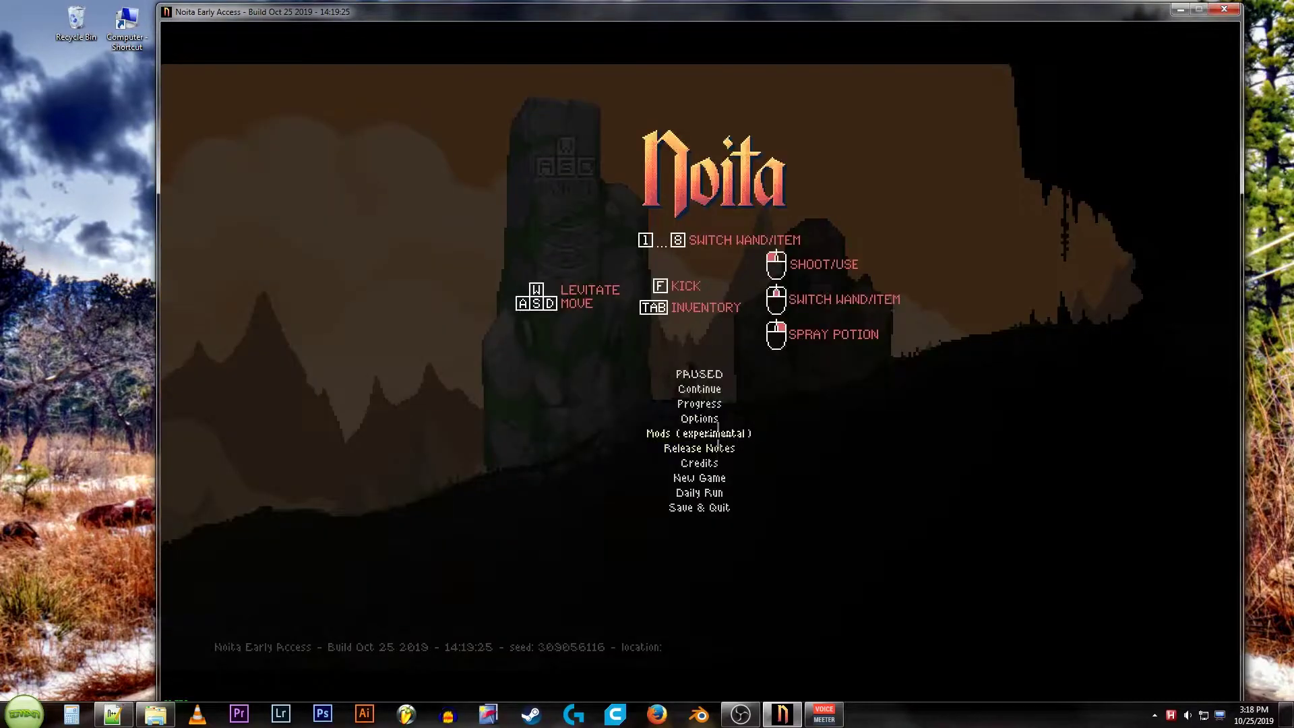
pyautogui.click(709, 432)
pyautogui.click(1008, 231)
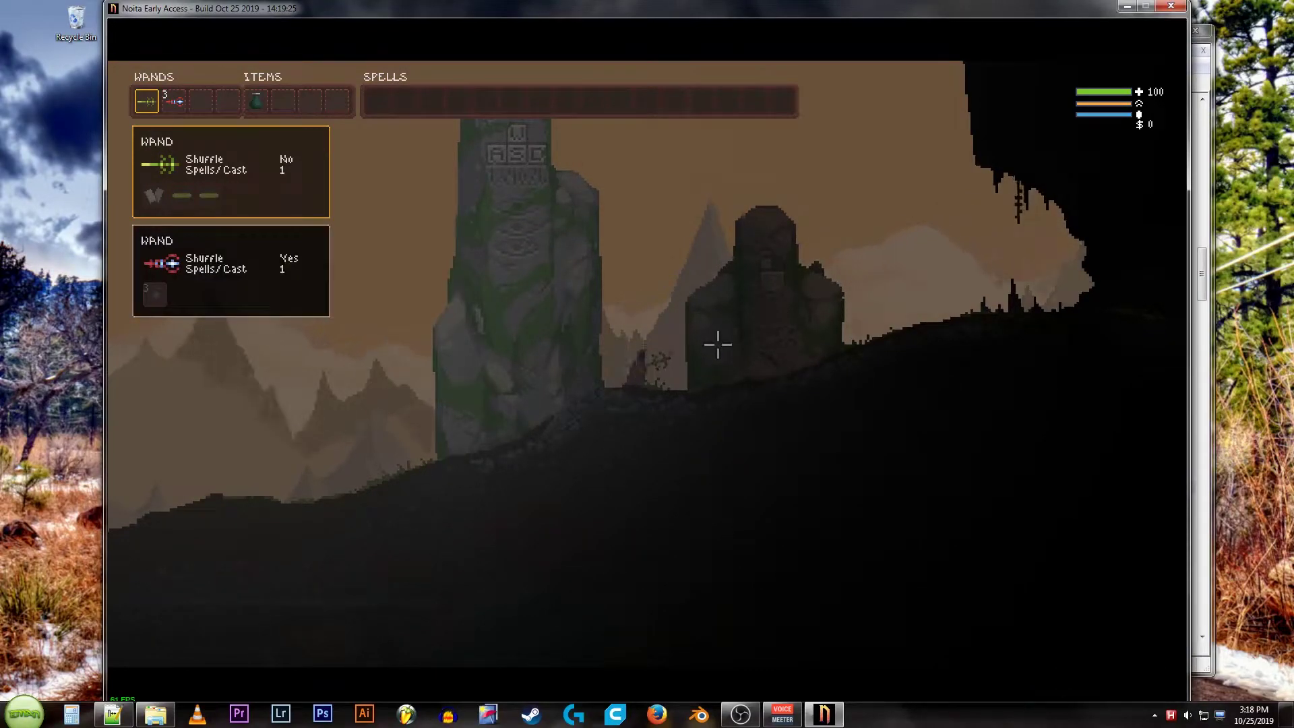
# Fire the custom wand's laser in several directions, then return to the editor.
pyautogui.press('i')
pyautogui.click(748, 275)
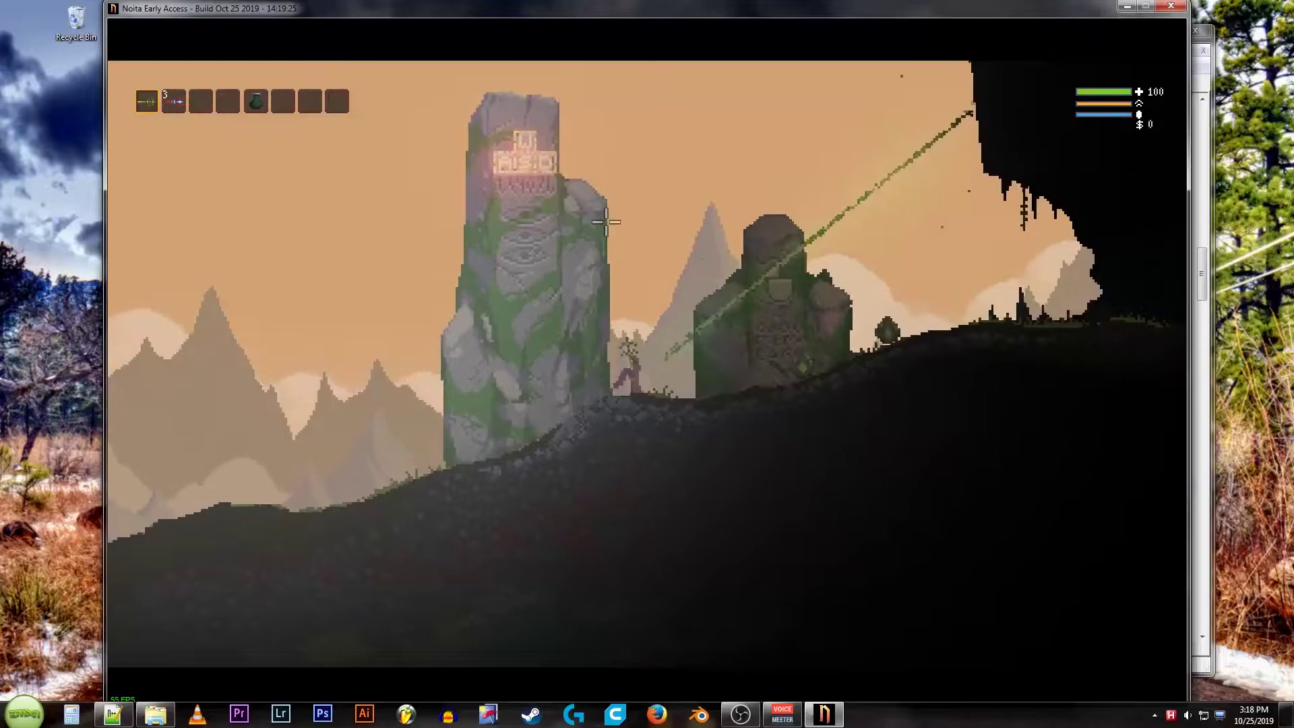
pyautogui.moveTo(750, 275); pyautogui.dragTo(303, 253)
pyautogui.hotkey('alt', 'Tab')
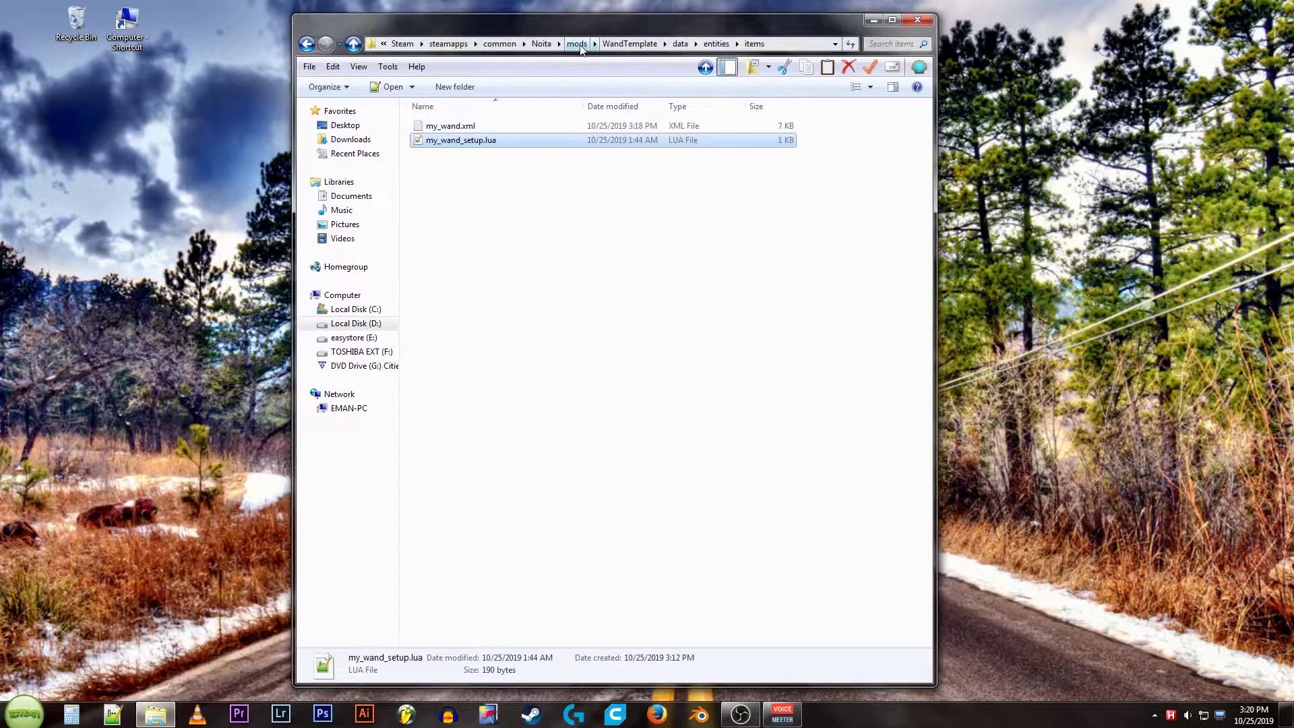
# Navigate to mods/WandTemplate/data/entities and open player.xml in Notepad++.
pyautogui.click(577, 44)
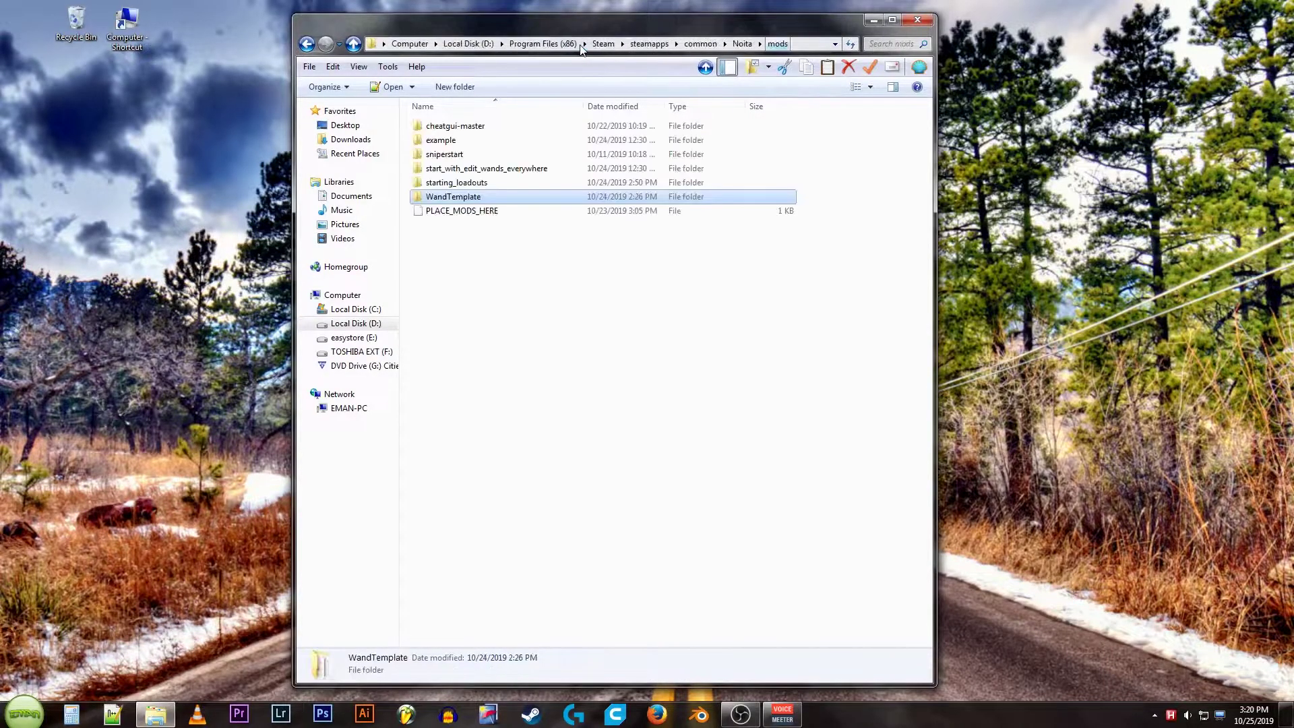
pyautogui.doubleClick(451, 199)
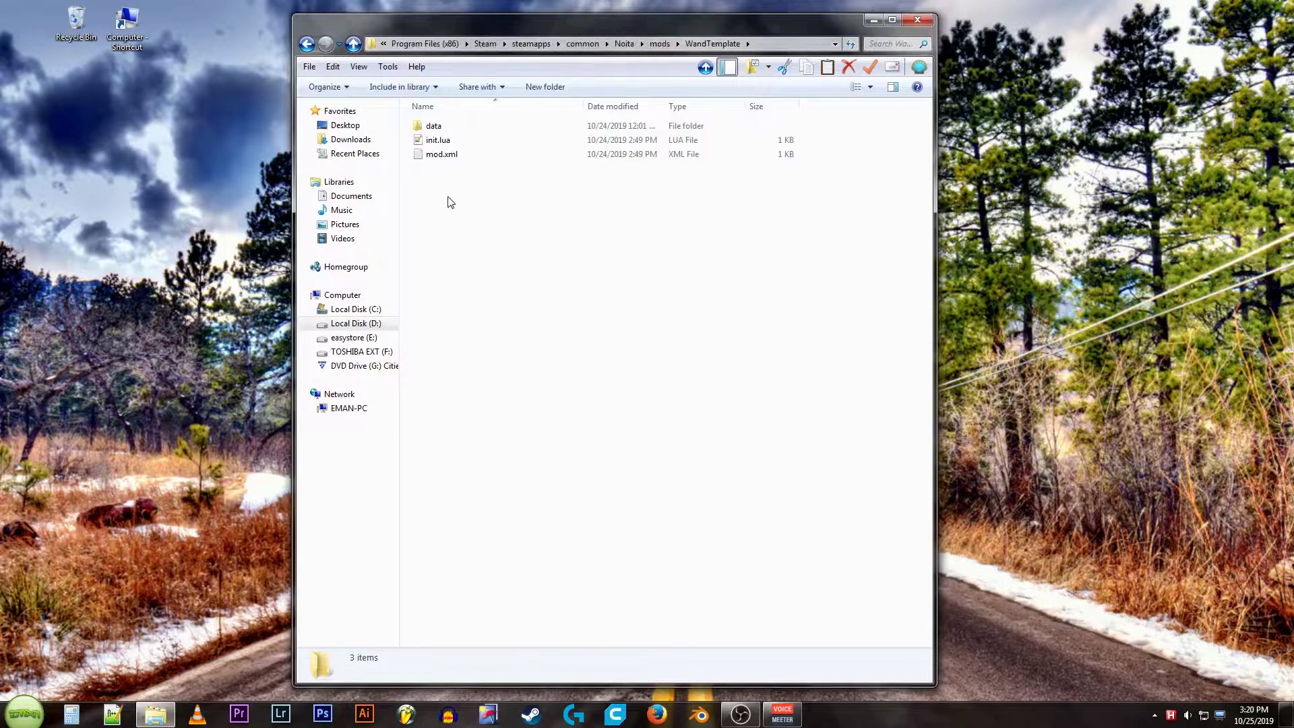
pyautogui.doubleClick(440, 126)
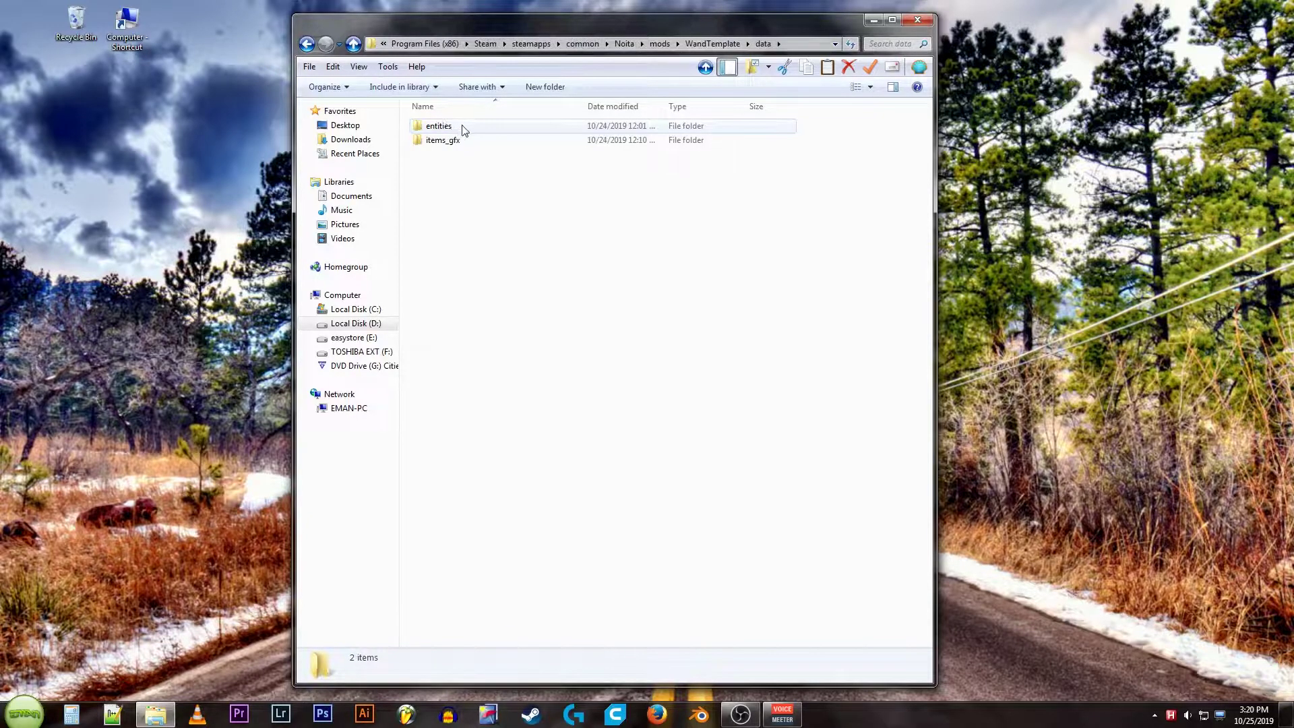
pyautogui.doubleClick(440, 126)
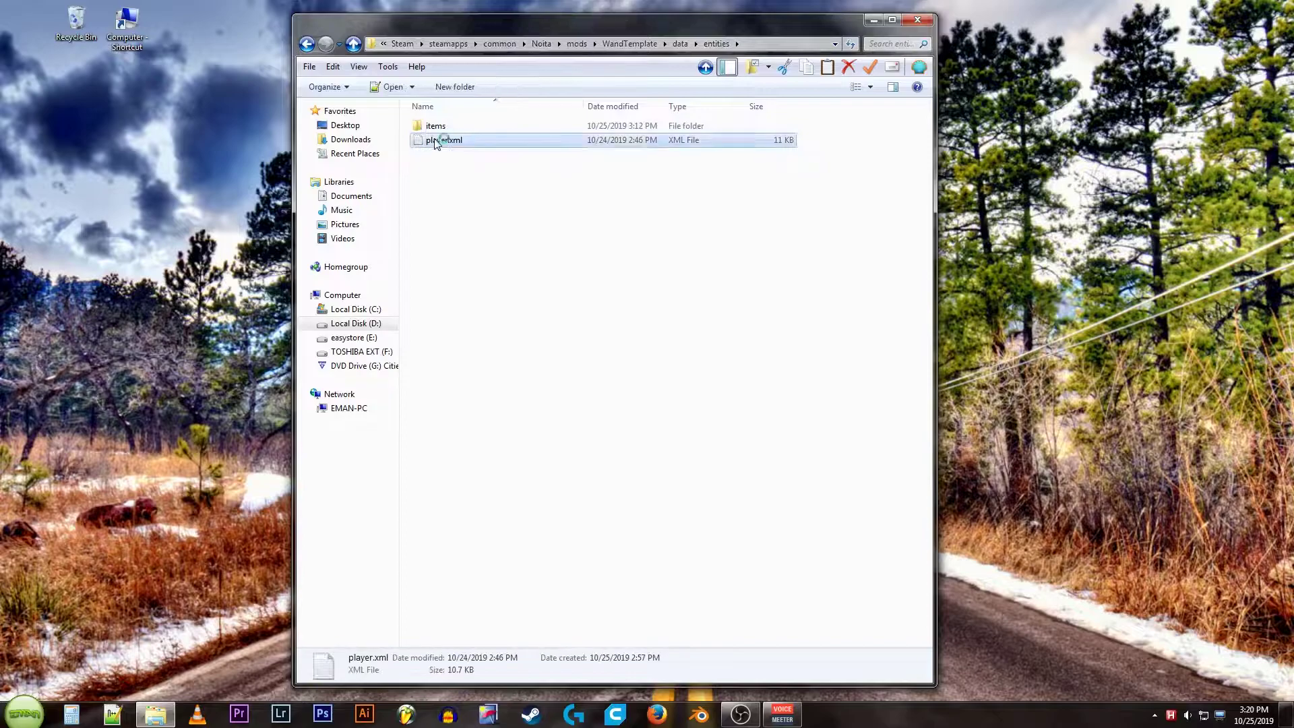
pyautogui.doubleClick(443, 140)
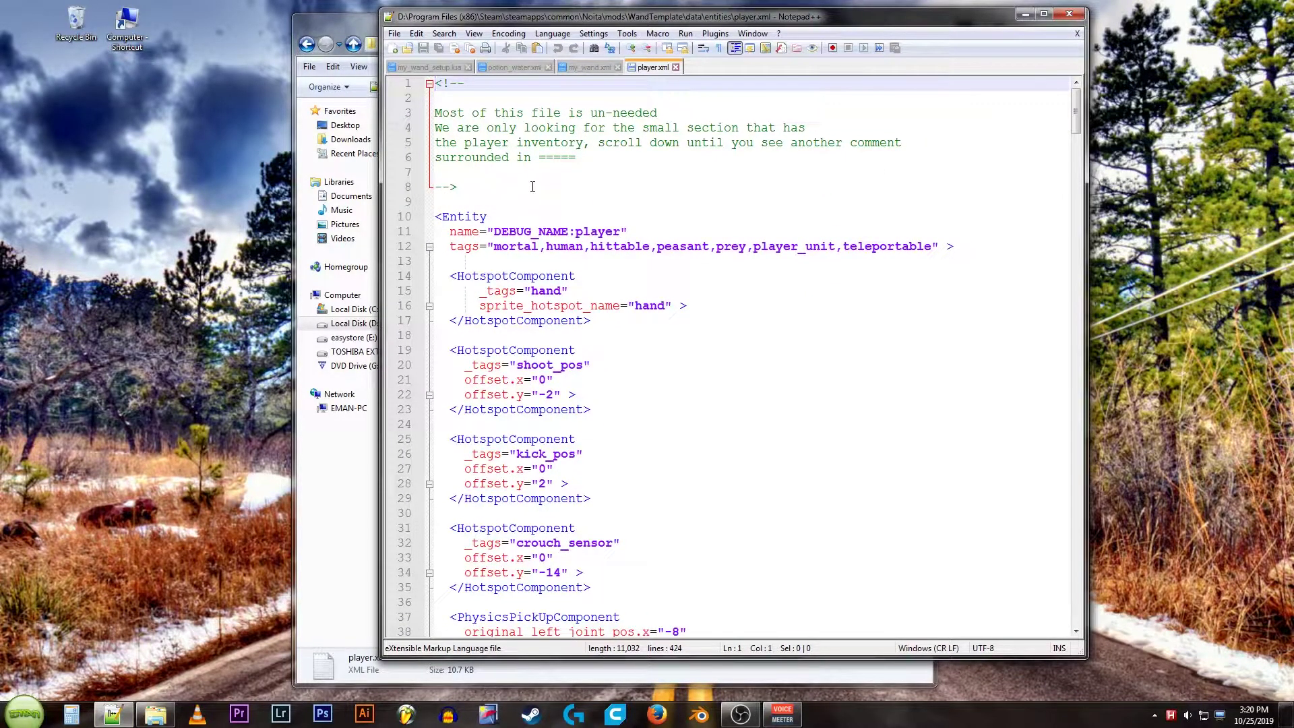
# Inspect player.xml's inventory_quick block: my_wand.xml, starting_bomb_wand.xml and the potion_water.xml path.
pyautogui.moveTo(485, 189); pyautogui.dragTo(521, 184)
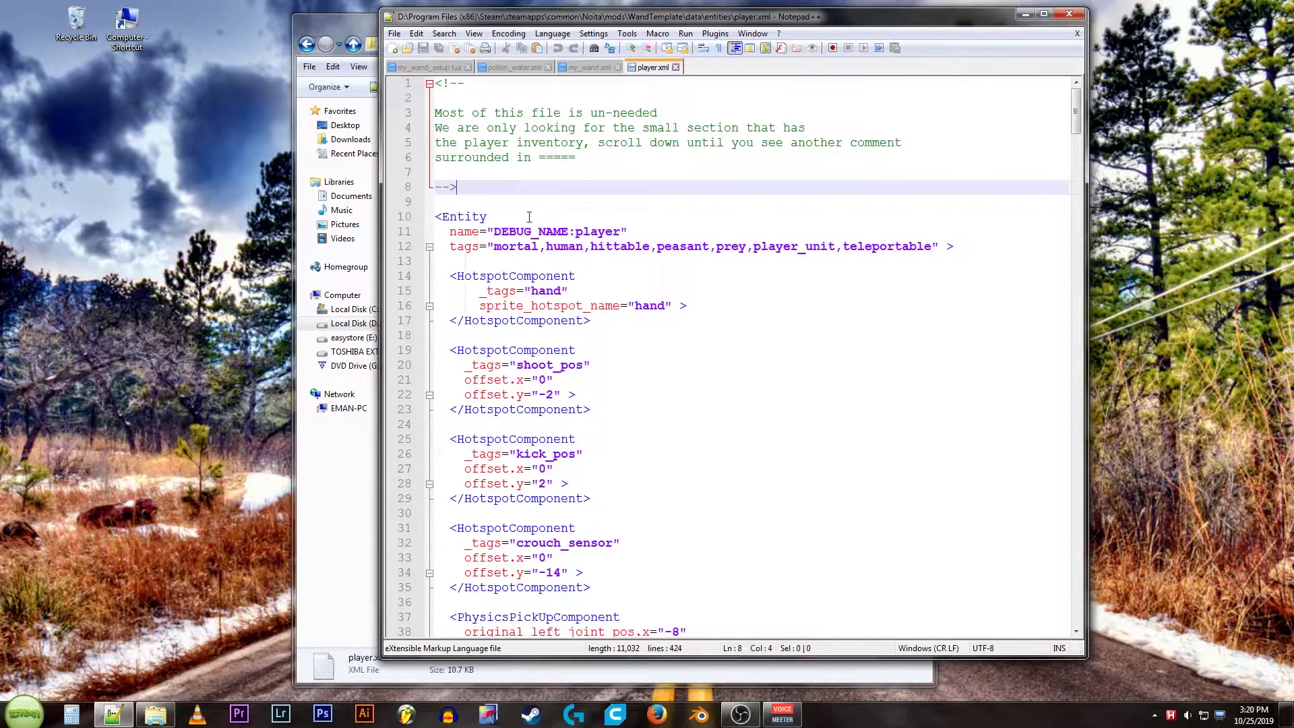
pyautogui.scroll(-6, 529, 217)
pyautogui.scroll(-6, 535, 253)
pyautogui.scroll(-6, 540, 284)
pyautogui.scroll(-6, 550, 306)
pyautogui.scroll(-5, 549, 305)
pyautogui.scroll(-5, 549, 305)
pyautogui.scroll(-5, 549, 306)
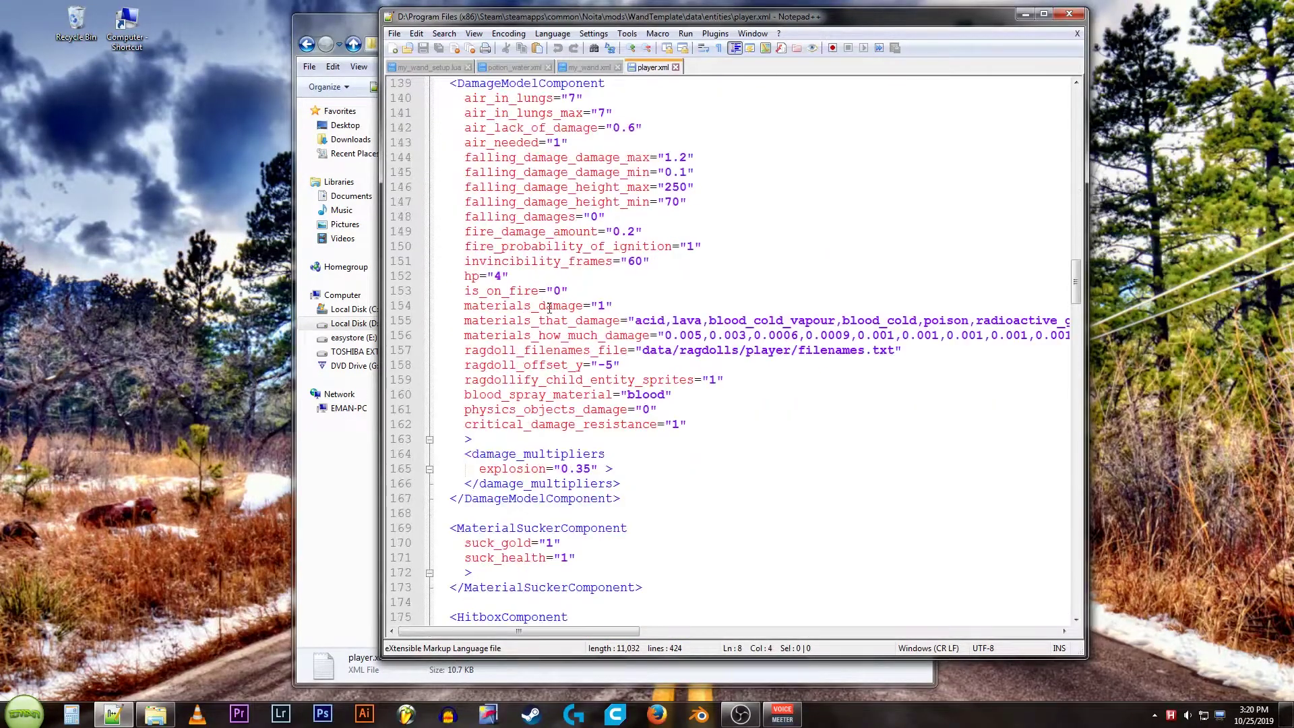
pyautogui.scroll(-8, 549, 307)
pyautogui.scroll(-8, 548, 307)
pyautogui.scroll(-8, 548, 306)
pyautogui.scroll(-8, 543, 337)
pyautogui.scroll(-10, 542, 337)
pyautogui.scroll(-8, 543, 336)
pyautogui.scroll(-5, 538, 342)
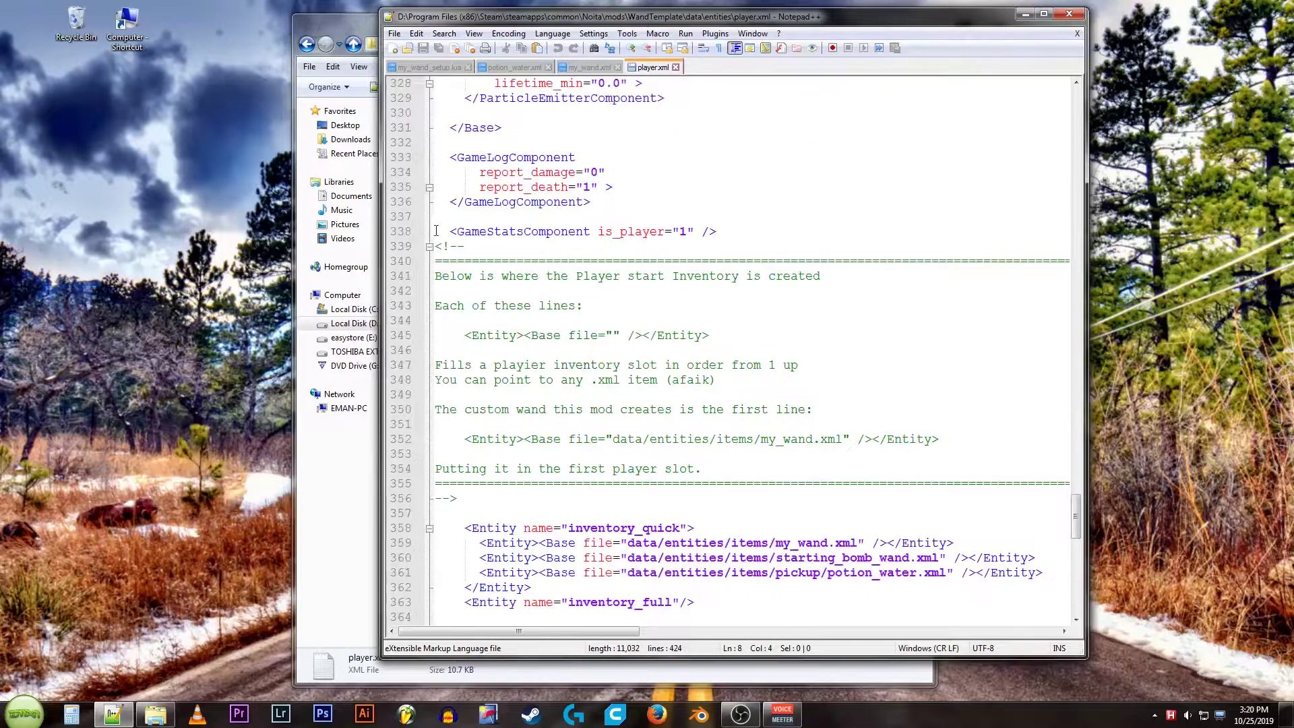
pyautogui.scroll(-3, 428, 239)
pyautogui.scroll(-3, 506, 354)
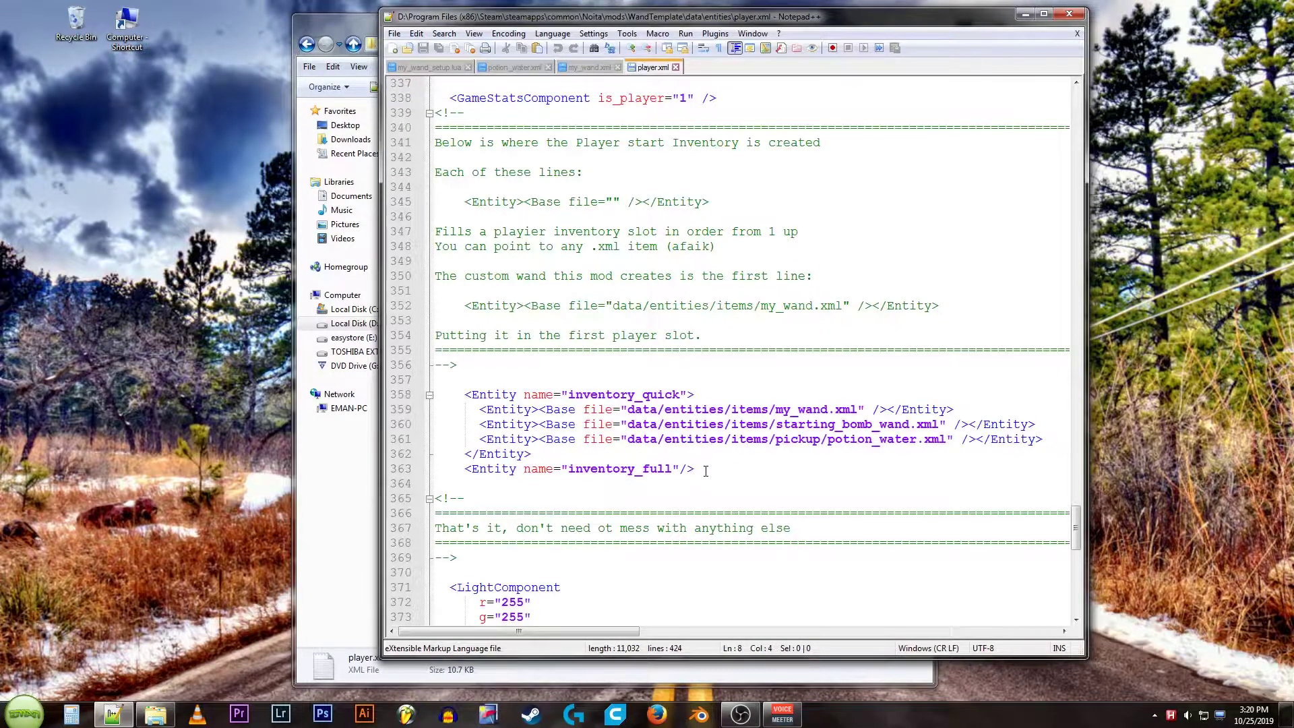
pyautogui.moveTo(706, 469); pyautogui.dragTo(465, 394)
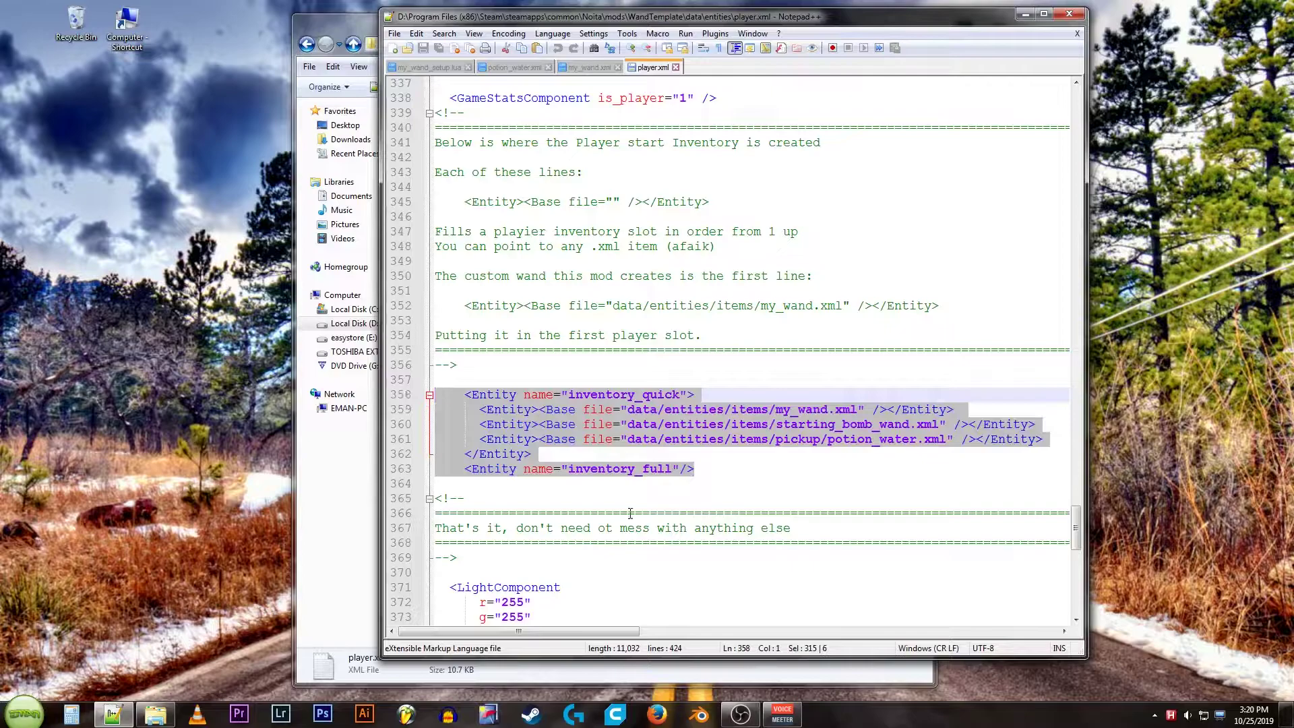
pyautogui.doubleClick(792, 410)
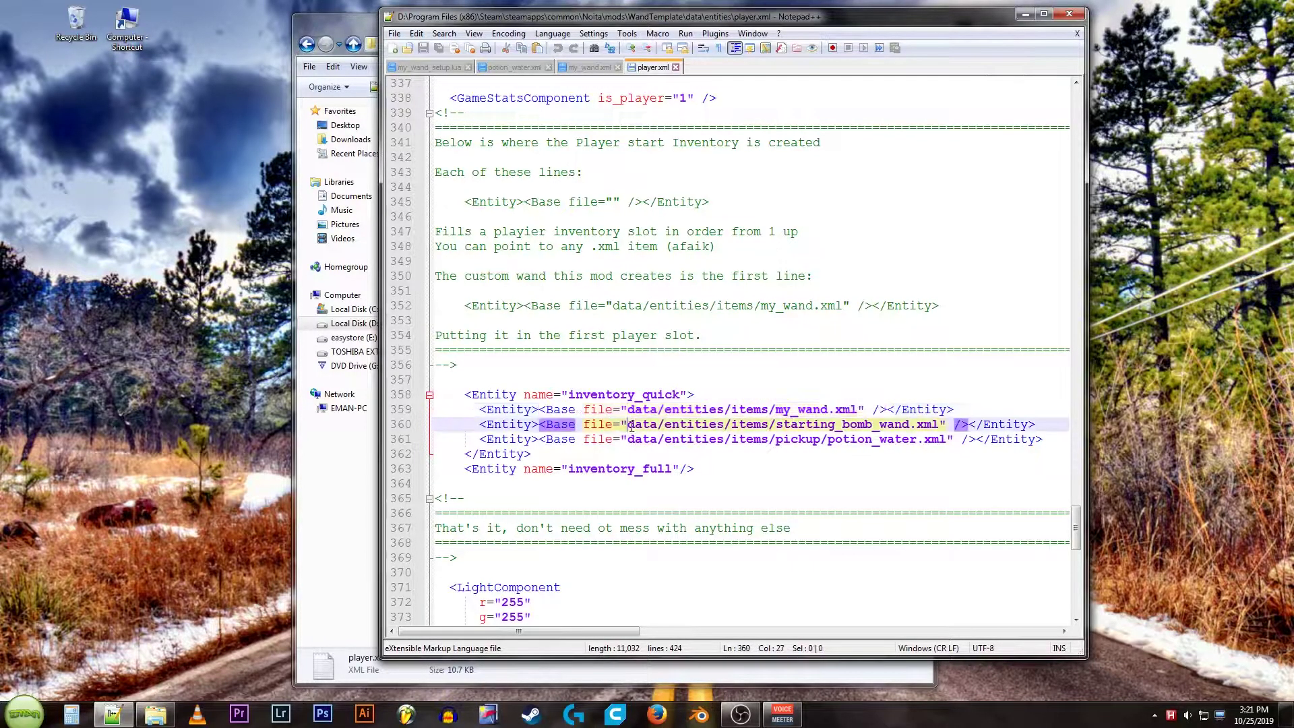
pyautogui.moveTo(629, 426); pyautogui.dragTo(944, 426)
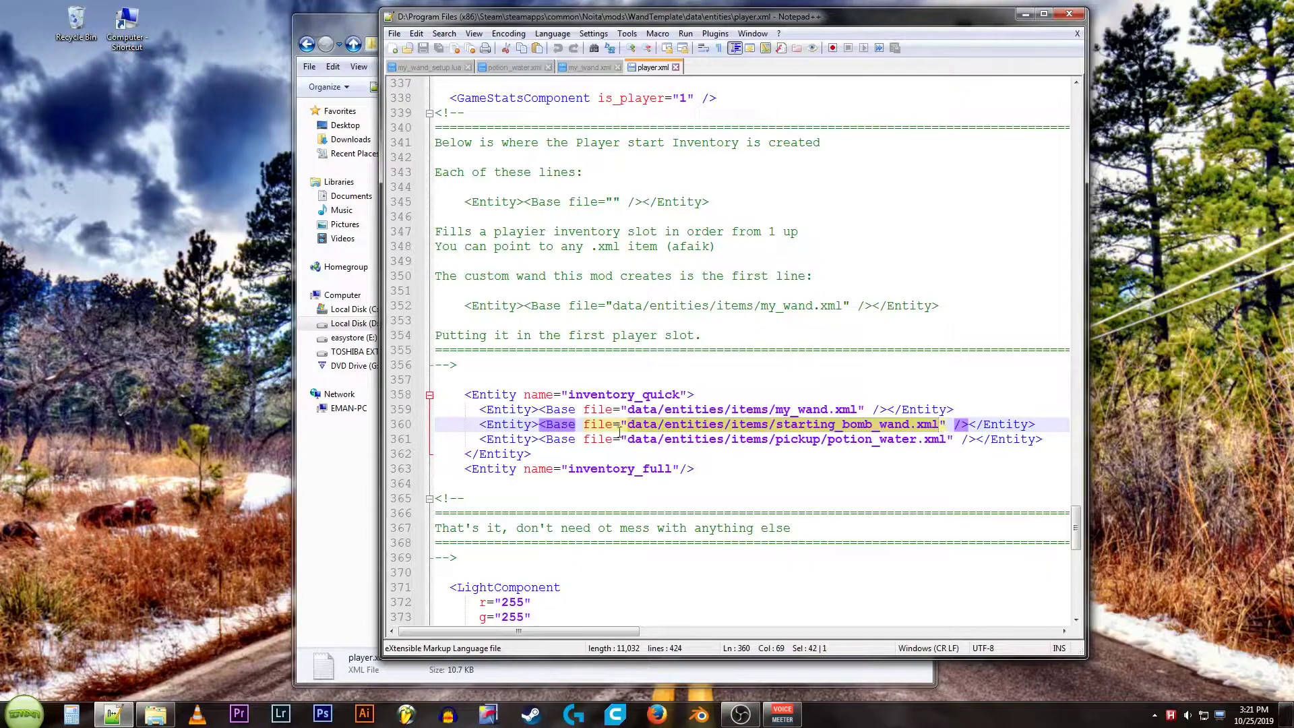
pyautogui.moveTo(628, 440); pyautogui.dragTo(956, 440)
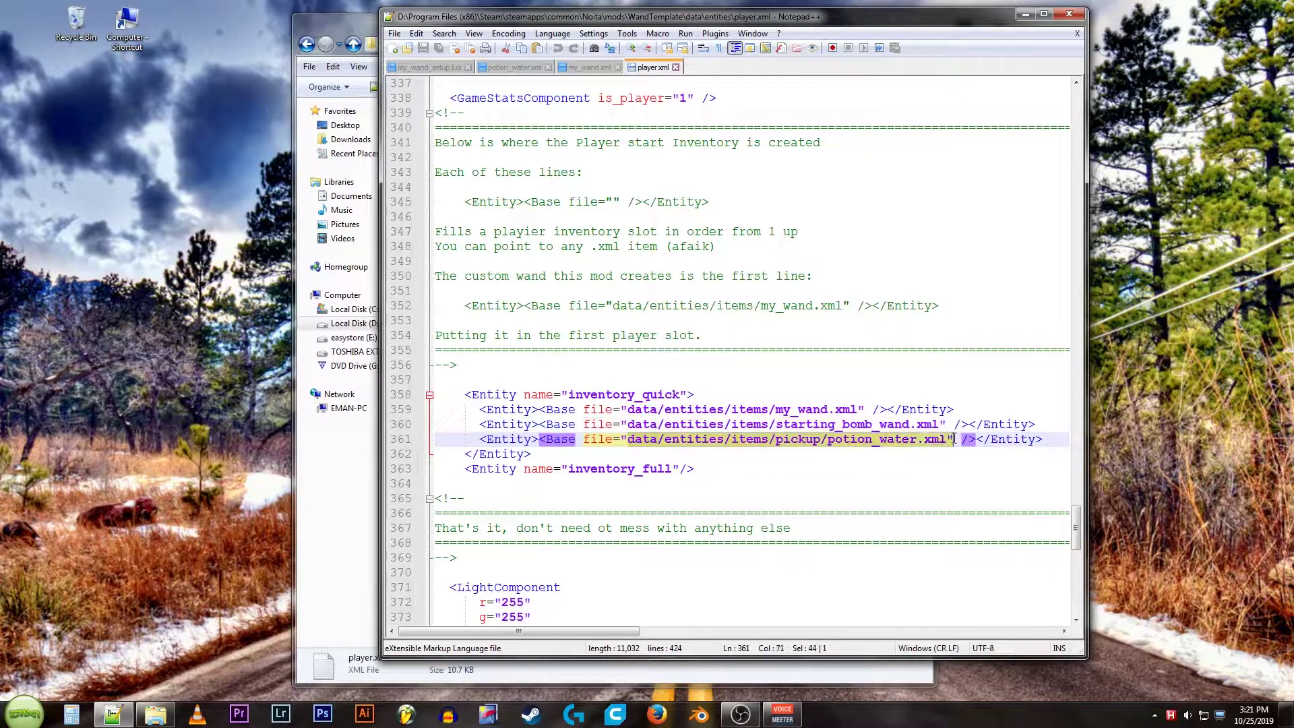
pyautogui.click(698, 457)
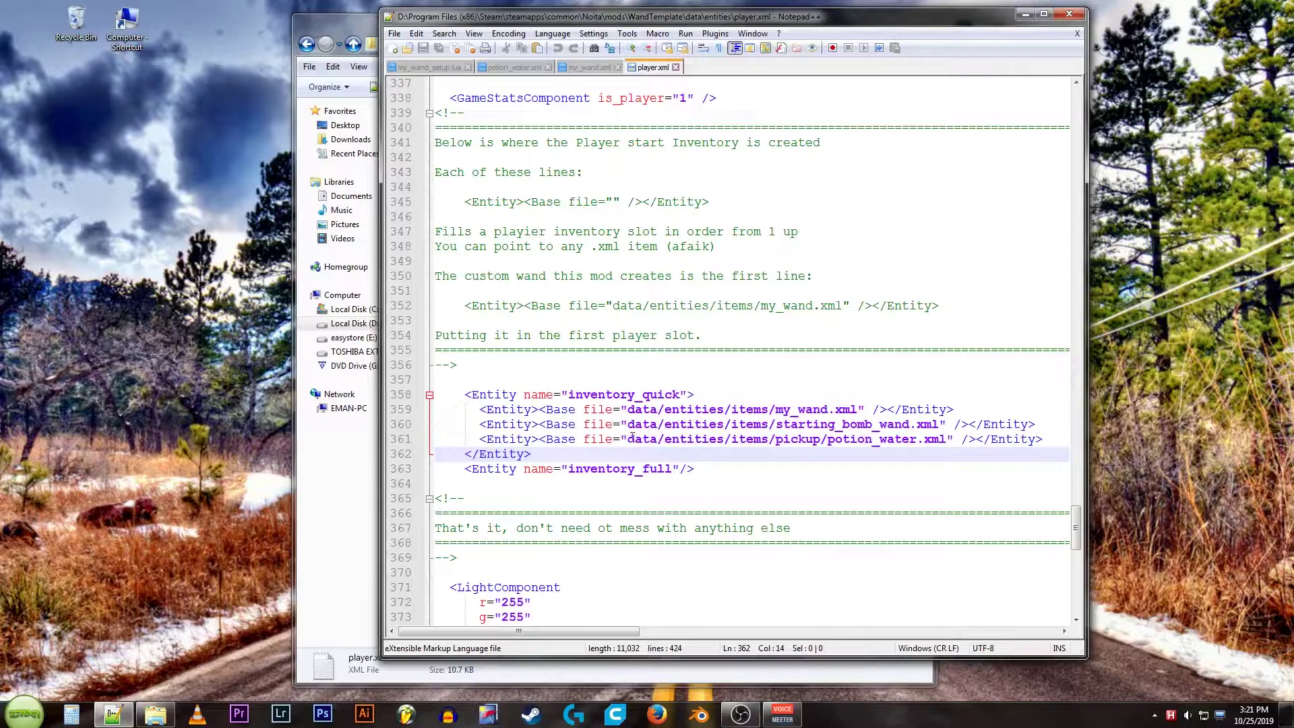
pyautogui.moveTo(627, 439); pyautogui.dragTo(946, 438)
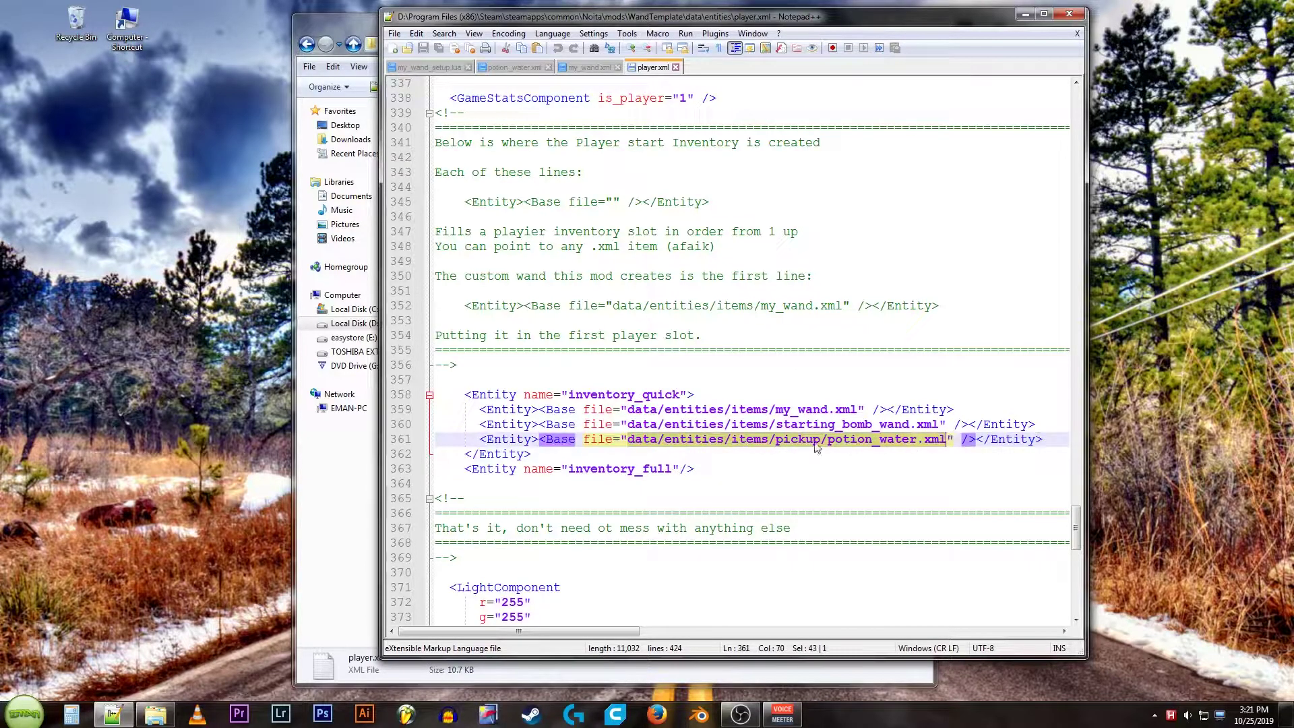
pyautogui.click(719, 457)
# Minimize Notepad++ and Explorer to reveal the desktop with potion_water.xml.
pyautogui.click(1025, 15)
pyautogui.click(850, 21)
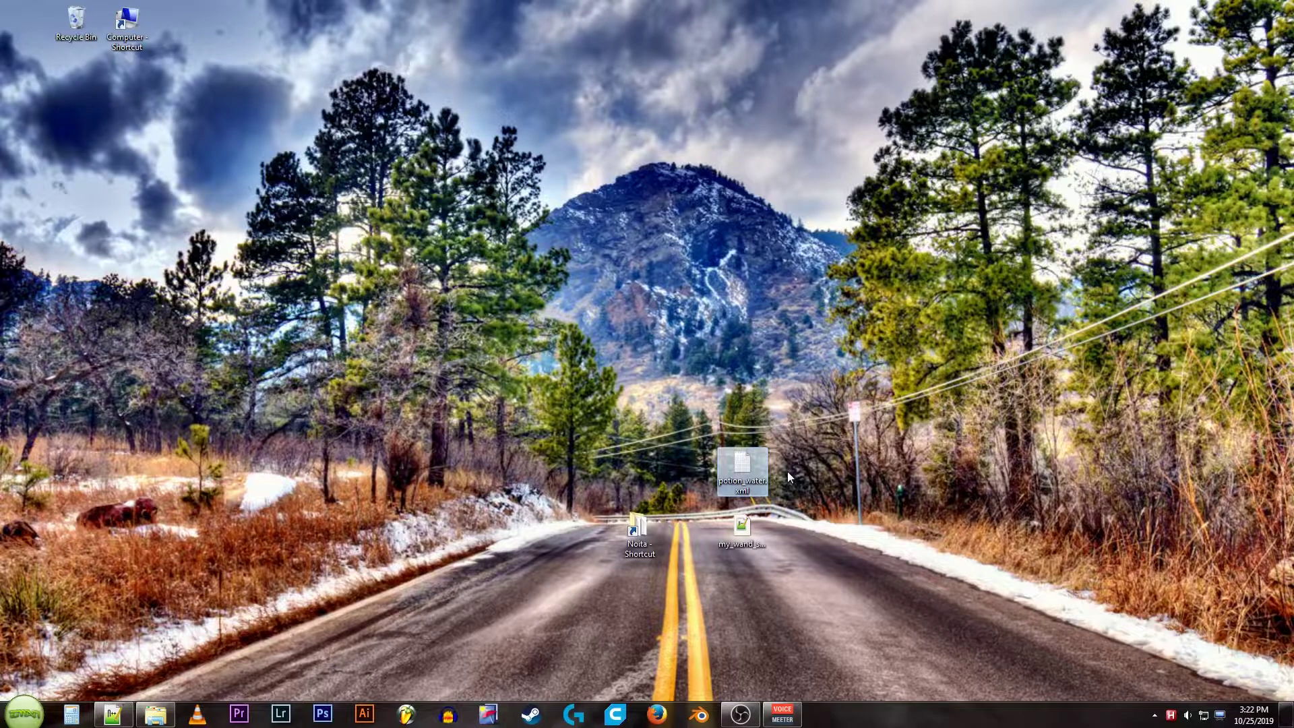
# Open potion_water.xml and find the material= attribute on line 69.
pyautogui.press('Return')
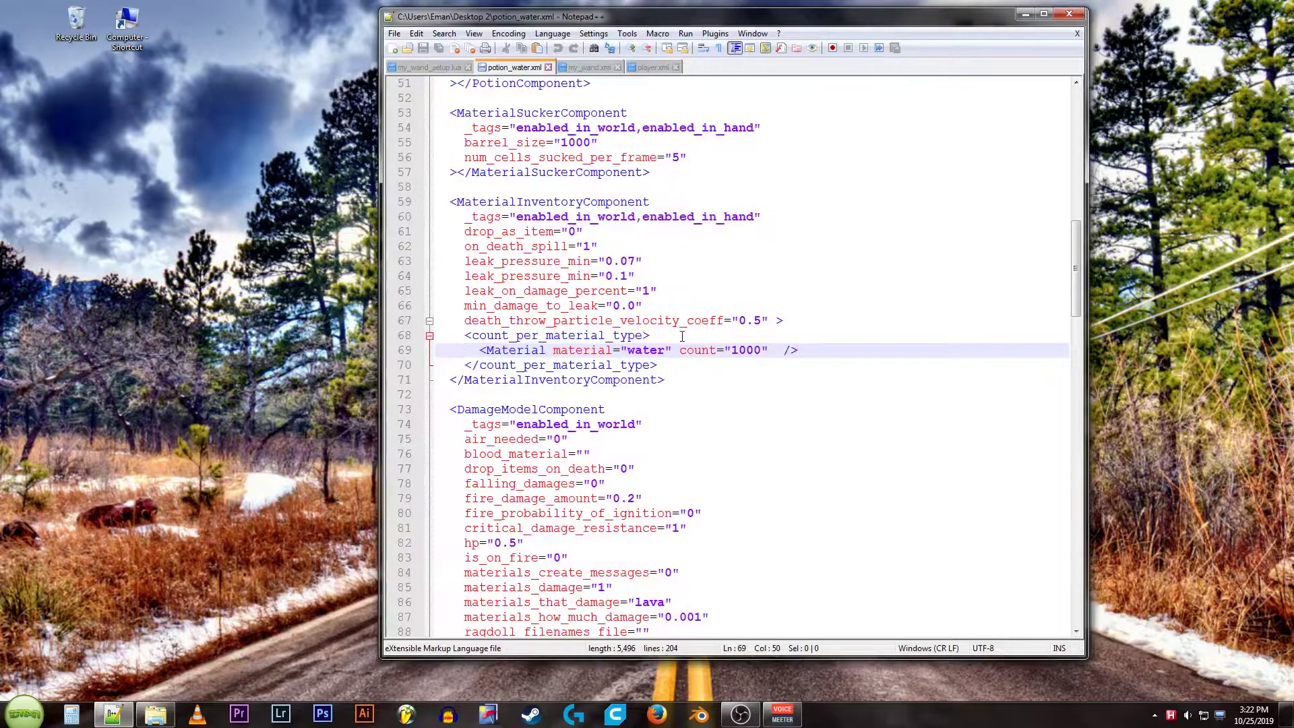
pyautogui.hotkey('ctrl', 'Home')
pyautogui.hotkey('ctrl', 'f')
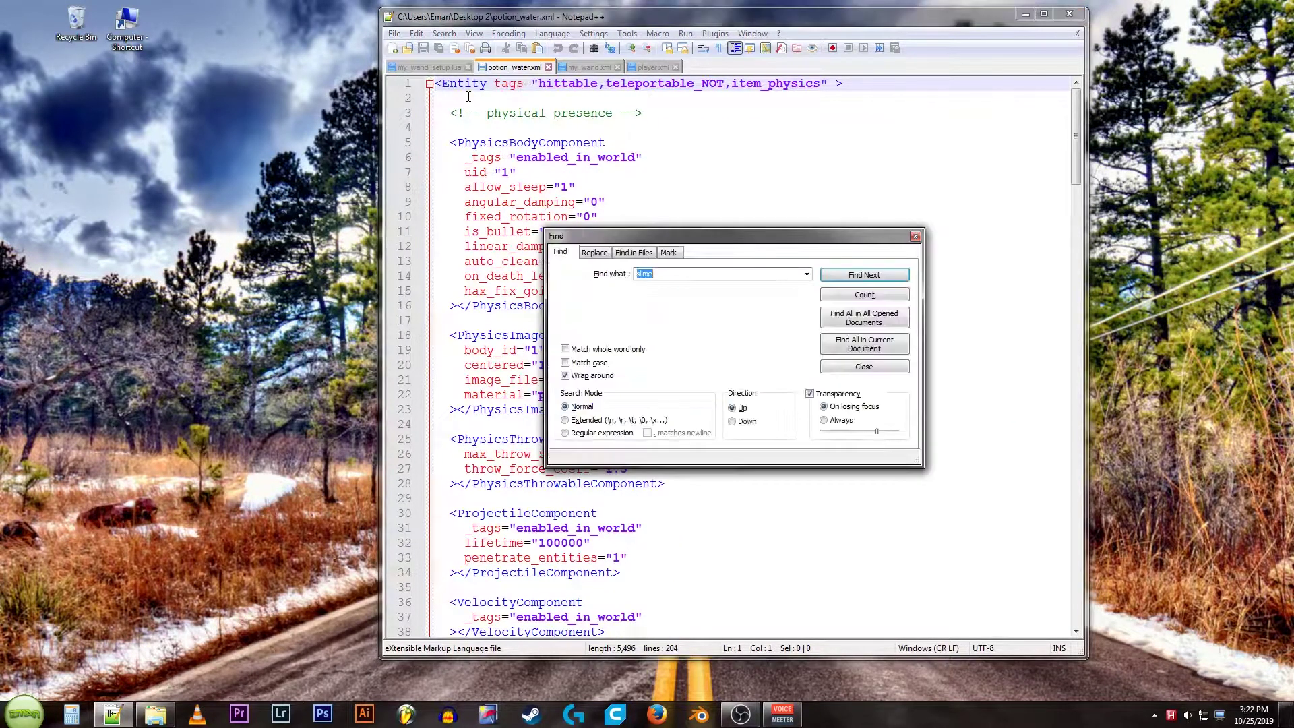
pyautogui.write('material=')
pyautogui.press('Return')
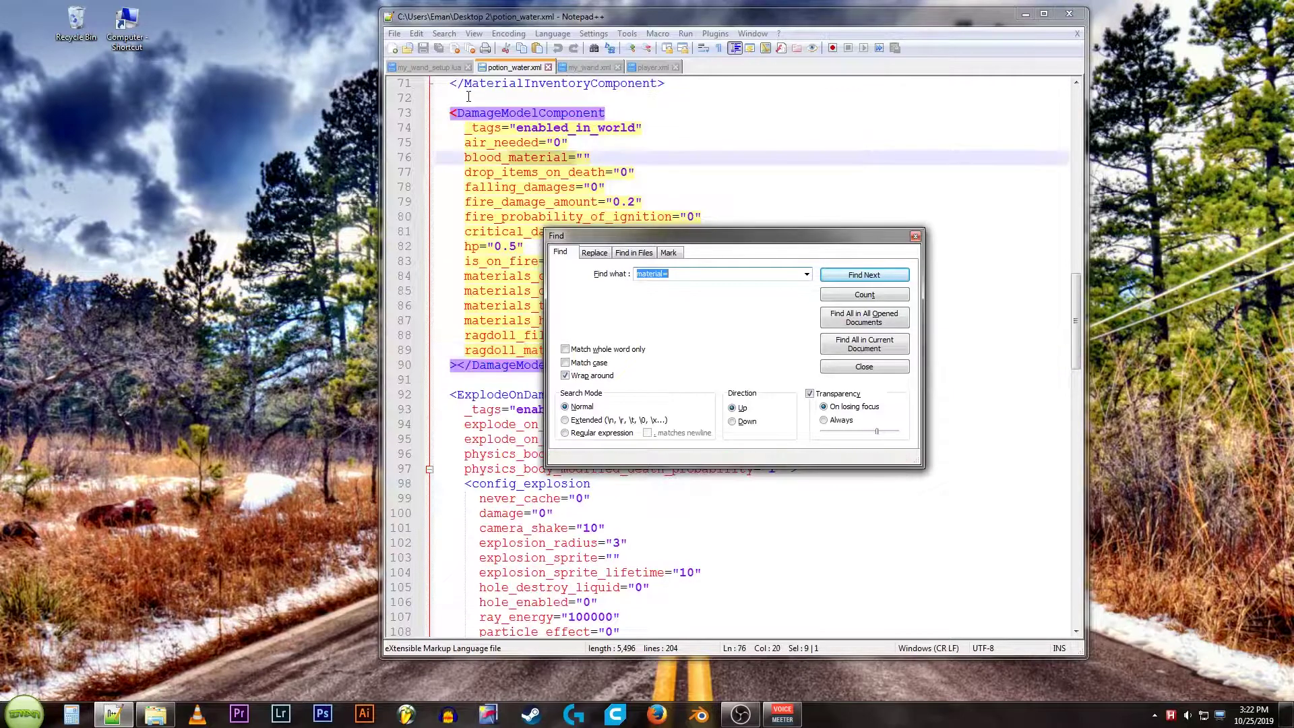
pyautogui.press('Return')
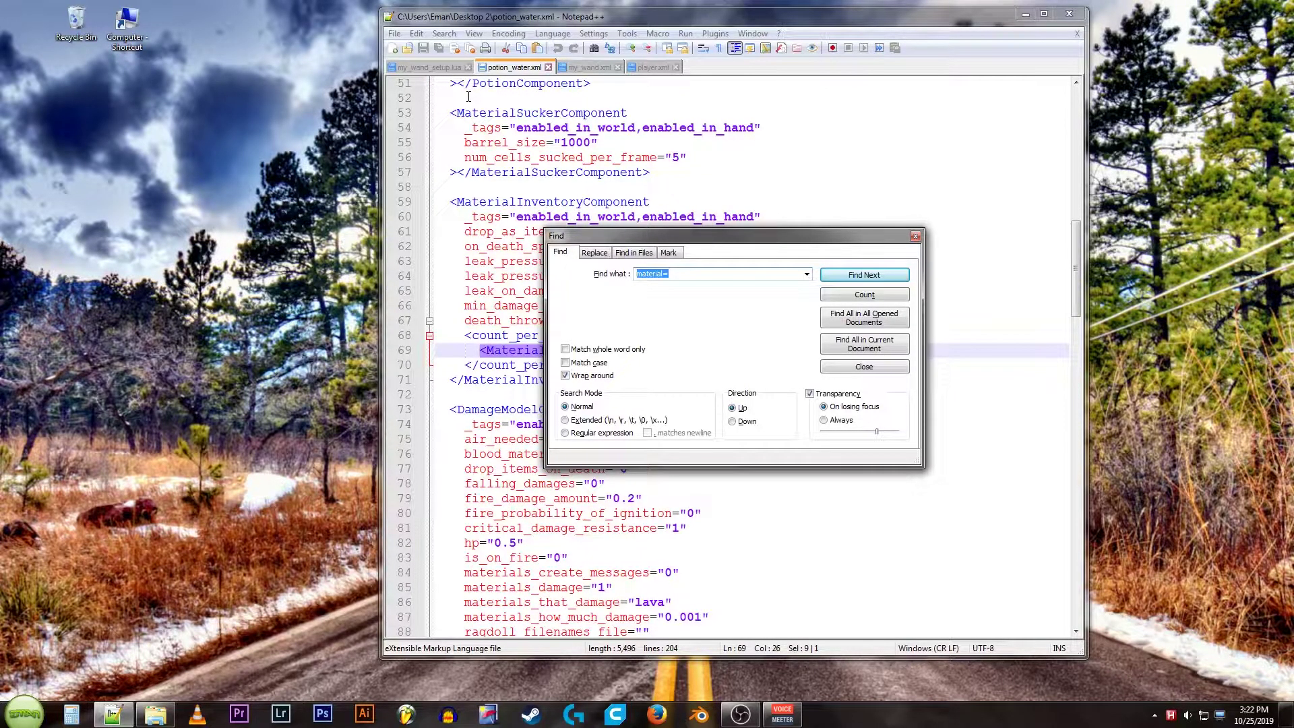
pyautogui.click(916, 238)
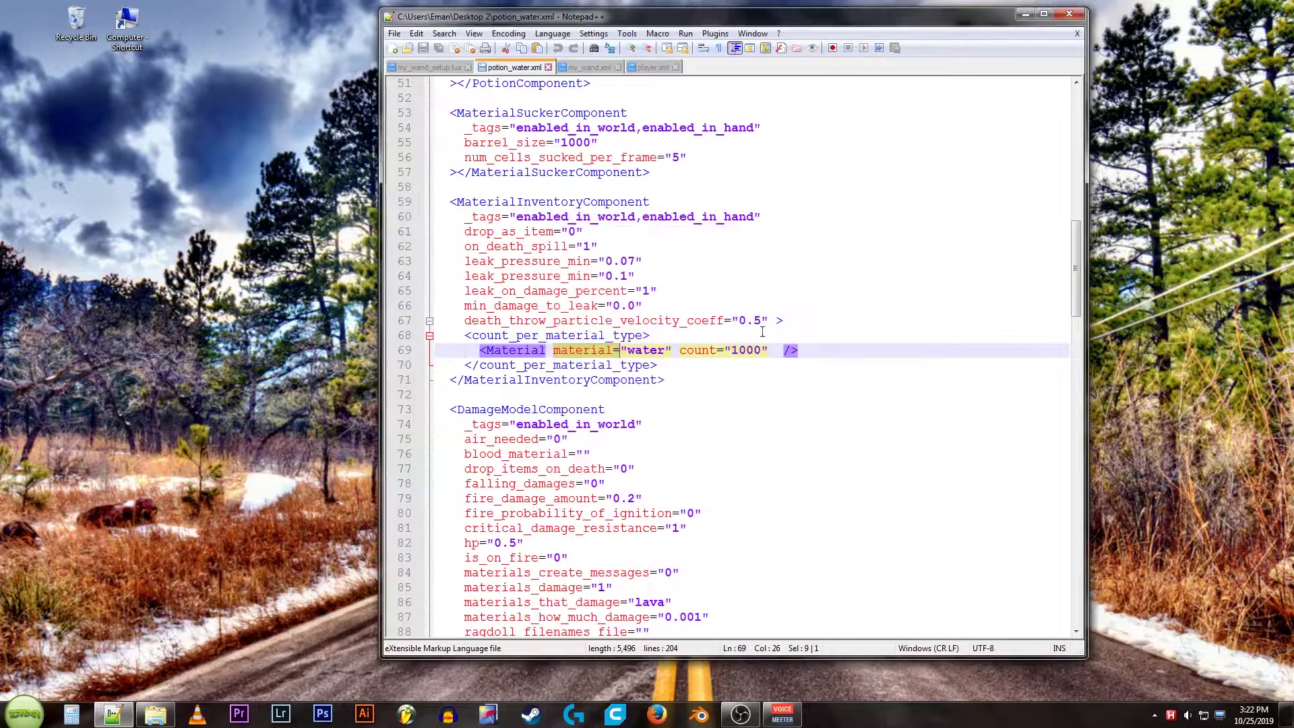
pyautogui.click(546, 350)
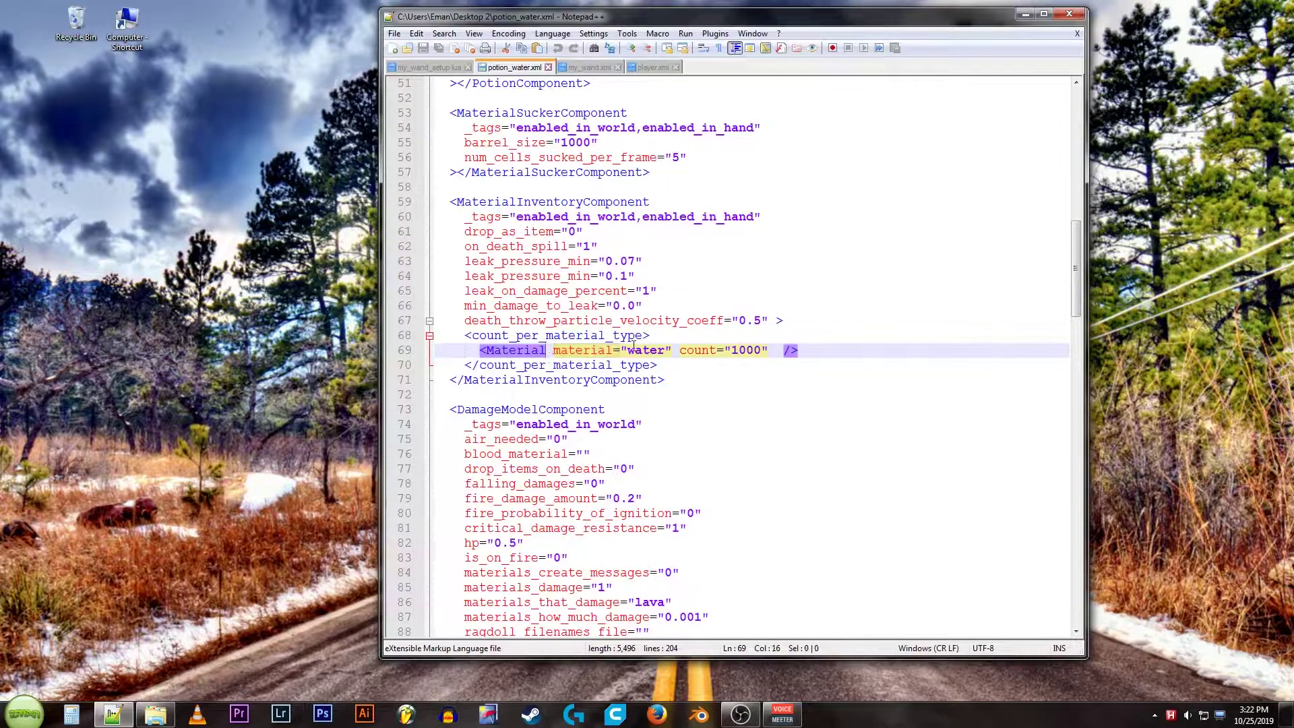
# Change the material from water to midas, save the file and close Notepad++.
pyautogui.moveTo(628, 350); pyautogui.dragTo(667, 352)
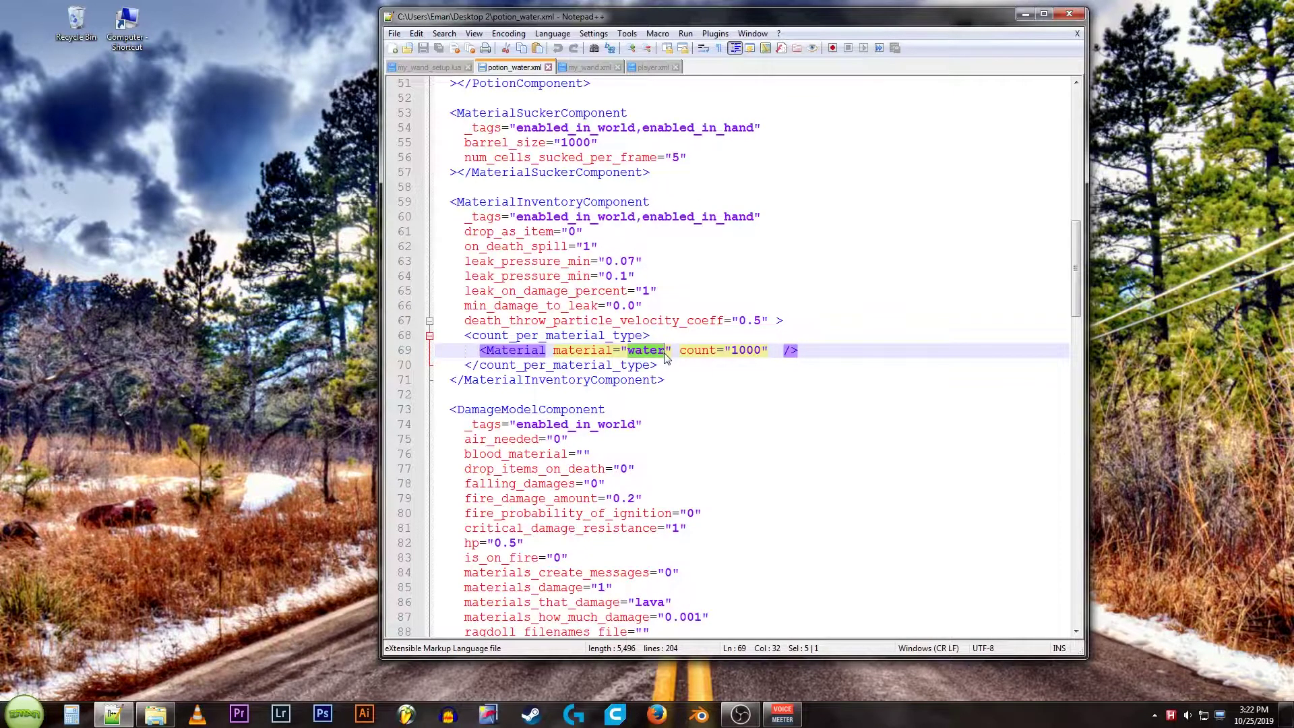
pyautogui.write('midas')
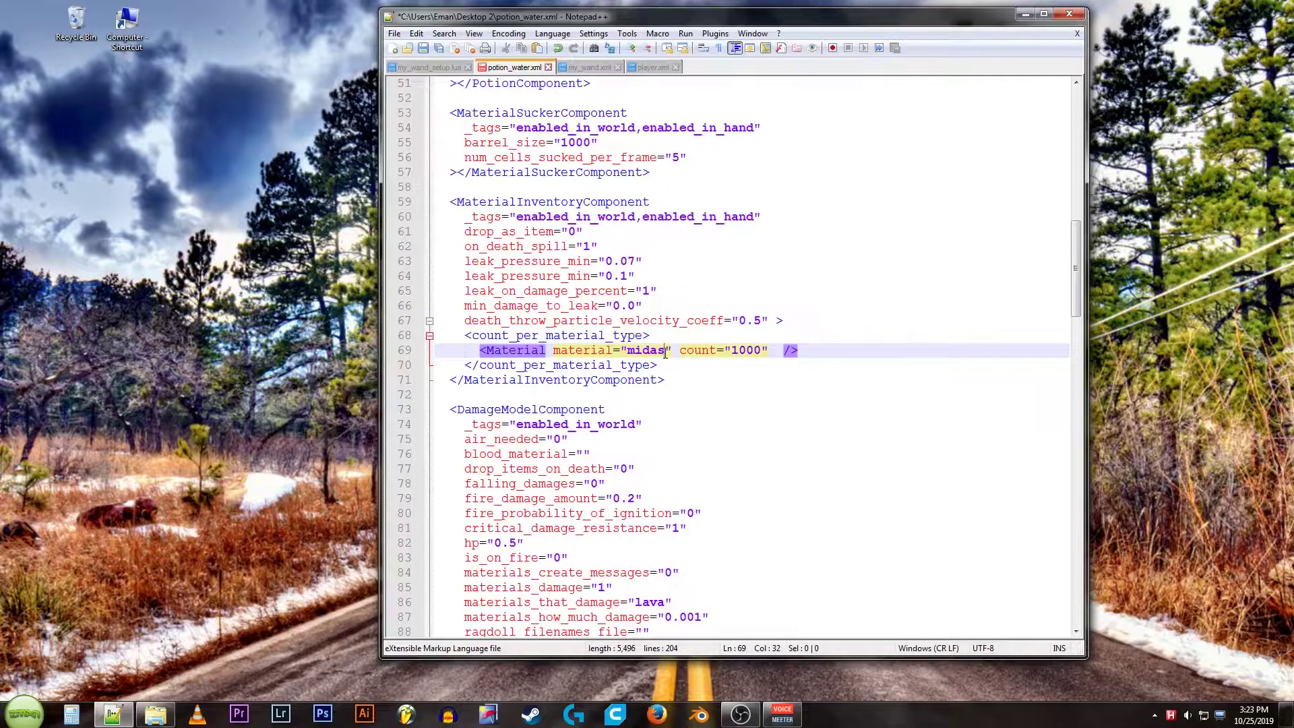
pyautogui.hotkey('ctrl', 's')
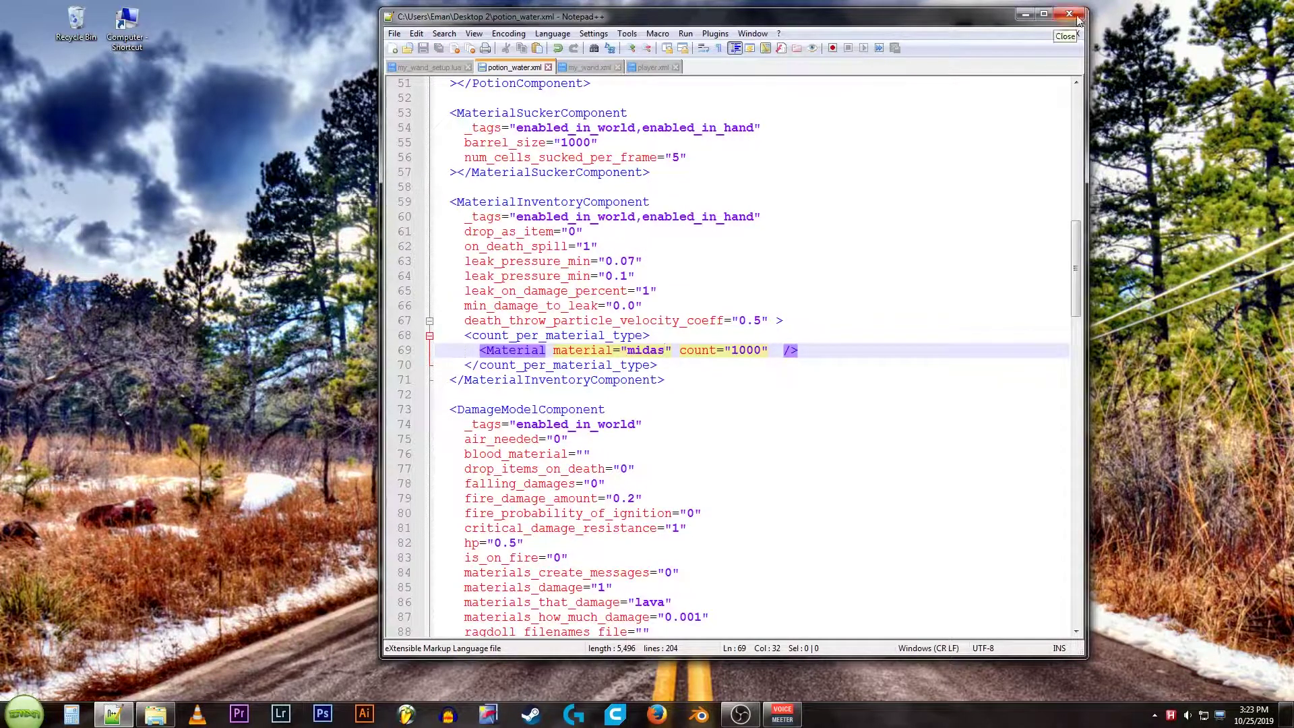
pyautogui.click(1077, 15)
pyautogui.click(744, 470)
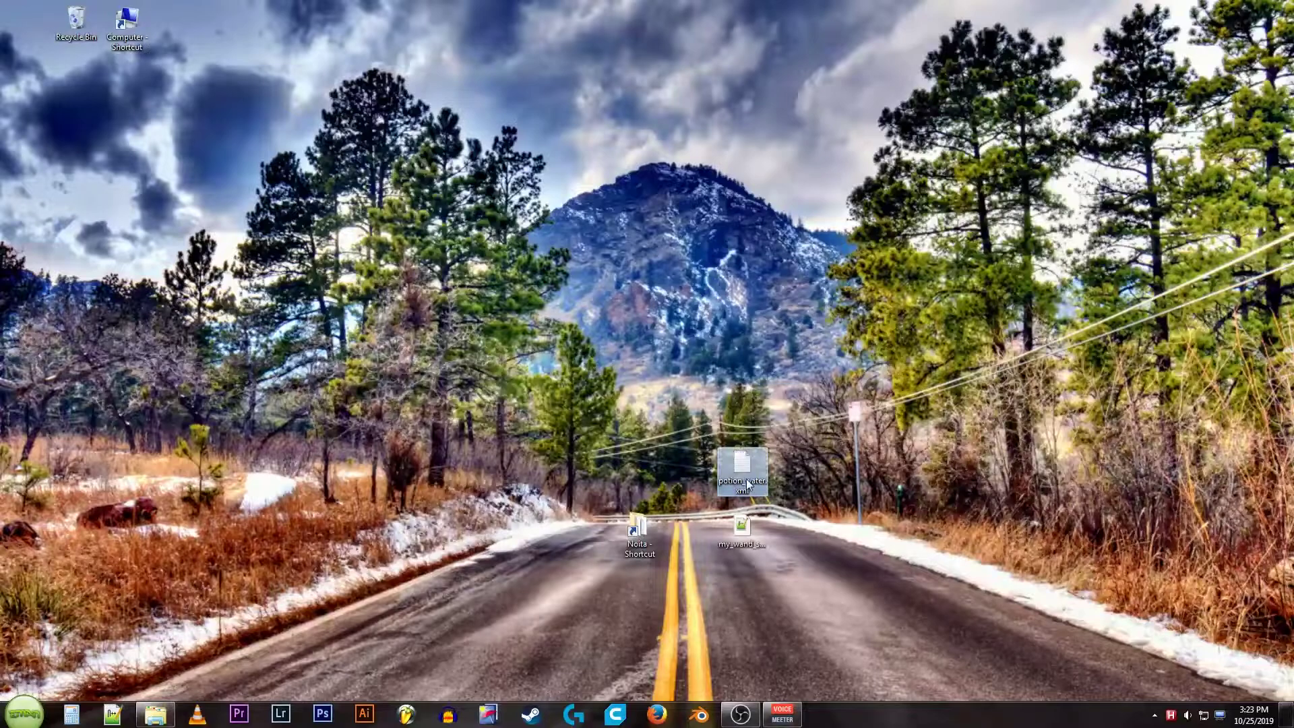
# Rename the desktop potion file to potion_midas.xml.
pyautogui.press('F2')
pyautogui.press('BackSpace')
pyautogui.press('BackSpace')
pyautogui.press('BackSpace')
pyautogui.write('mid')
pyautogui.press('Return')
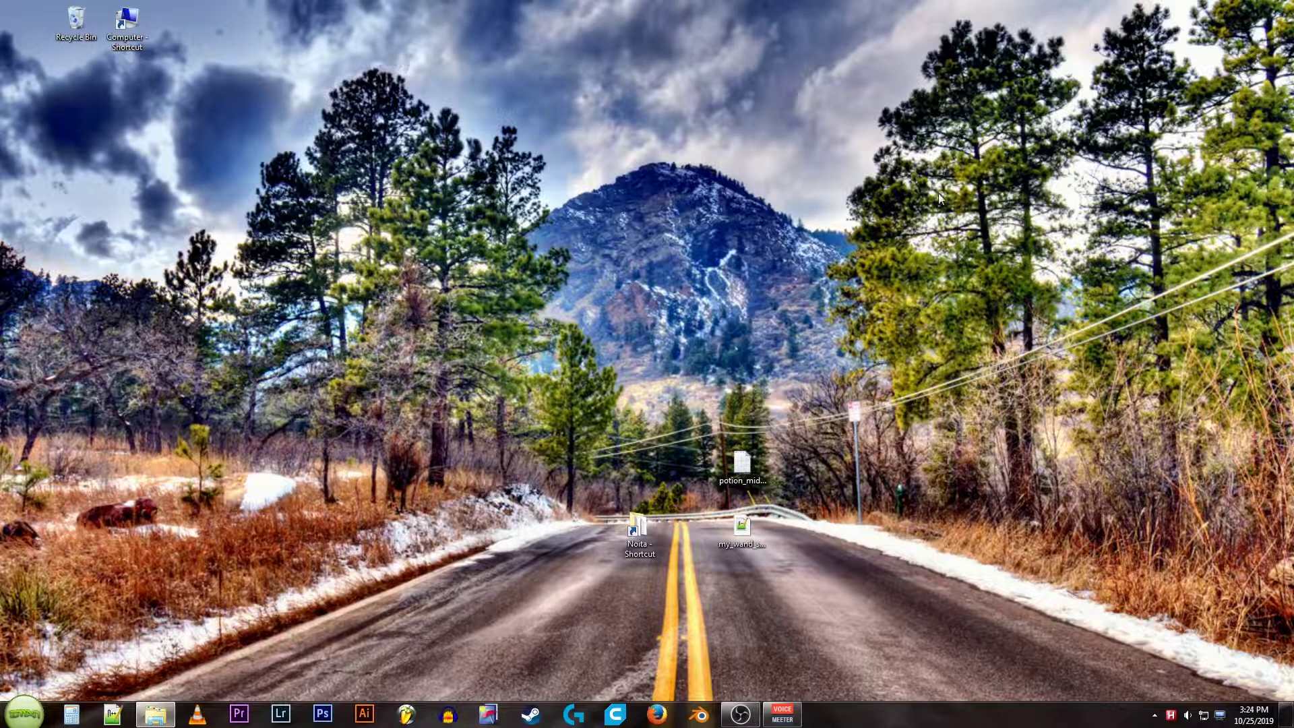
pyautogui.click(743, 467)
pyautogui.click(833, 440)
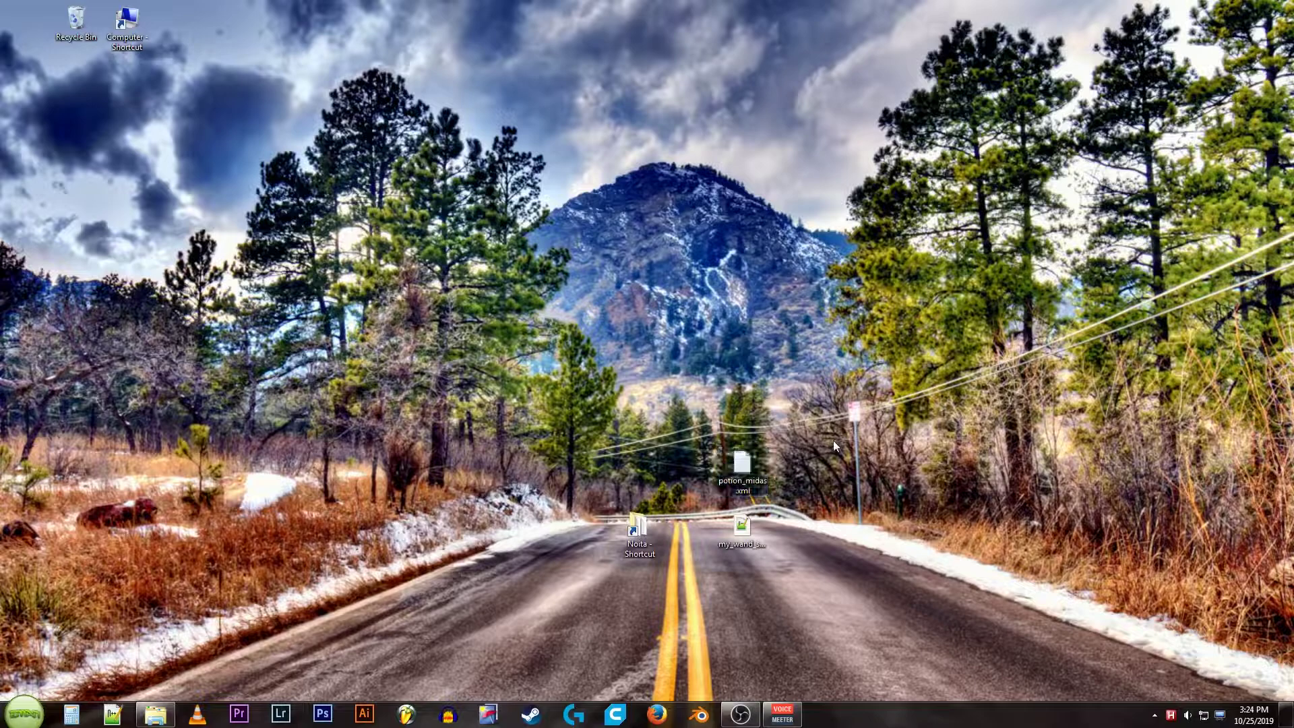
# Move potion_midas.xml from the desktop into WandTemplate\data\entities\items in Explorer.
pyautogui.click(155, 715)
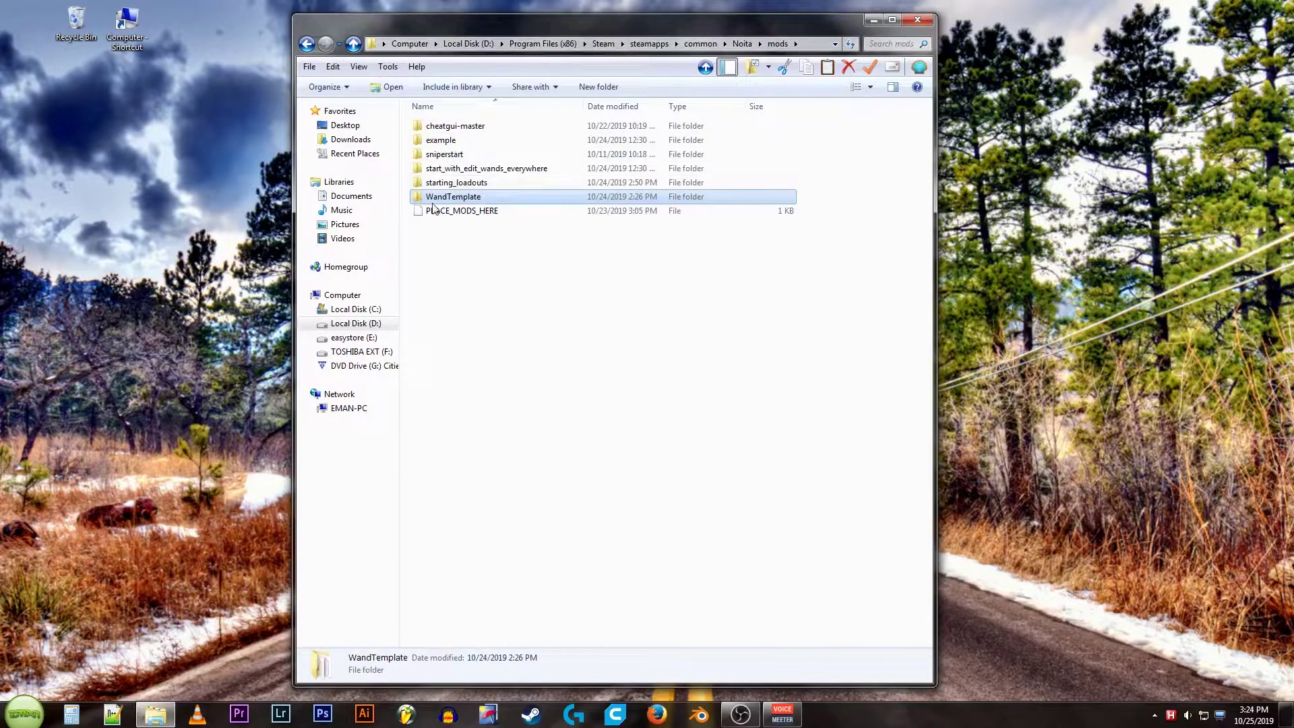
pyautogui.doubleClick(450, 196)
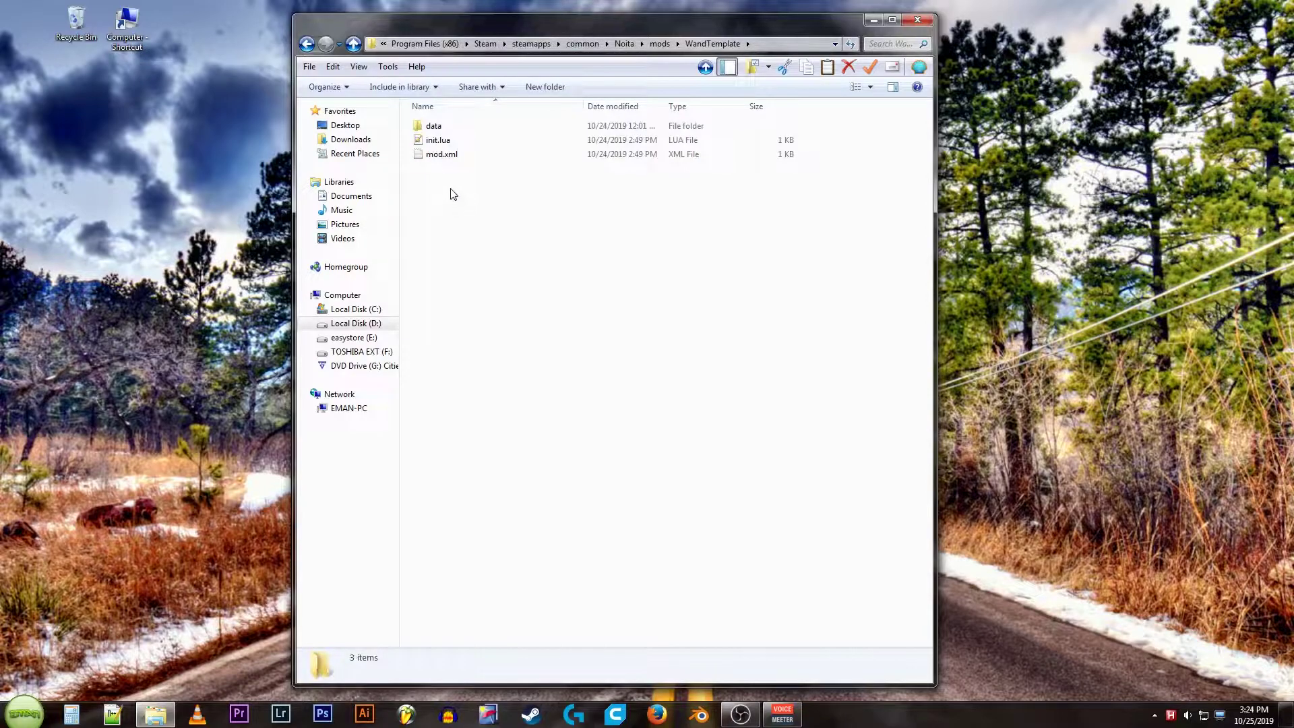
pyautogui.doubleClick(437, 126)
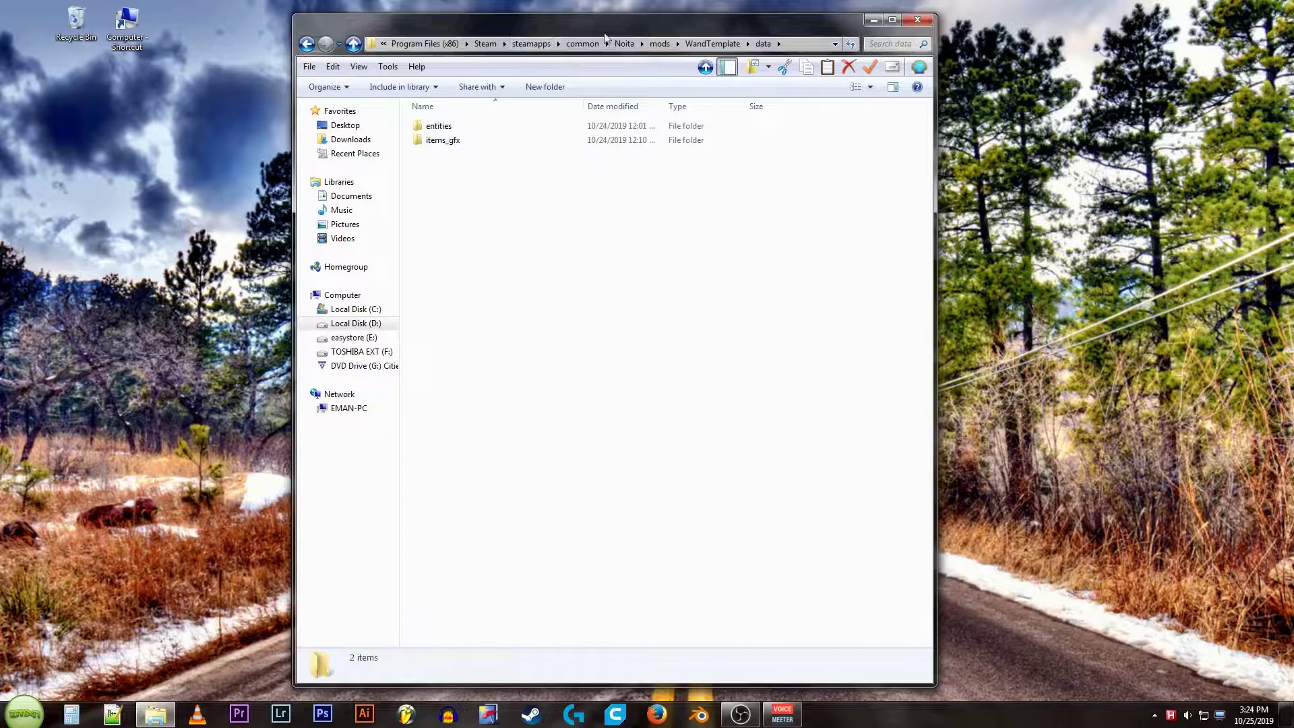
pyautogui.moveTo(604, 33); pyautogui.dragTo(362, 39)
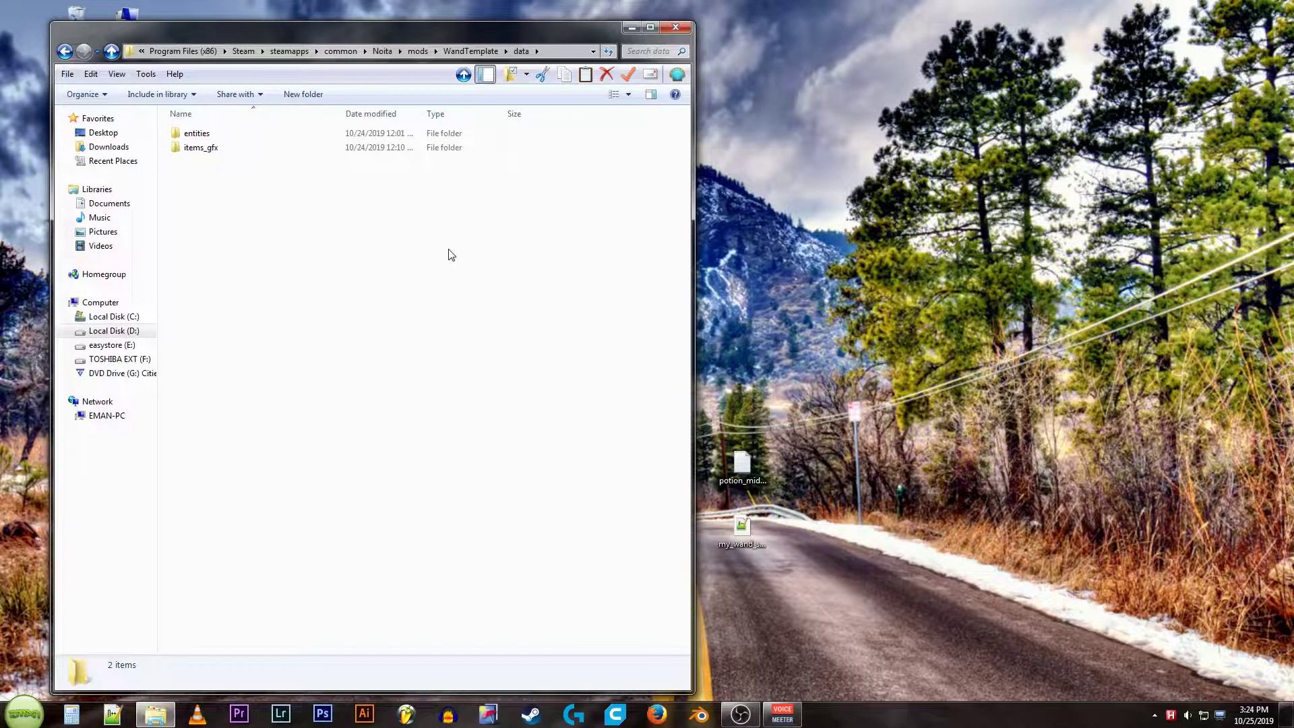
pyautogui.click(210, 136)
pyautogui.doubleClick(209, 135)
pyautogui.doubleClick(208, 148)
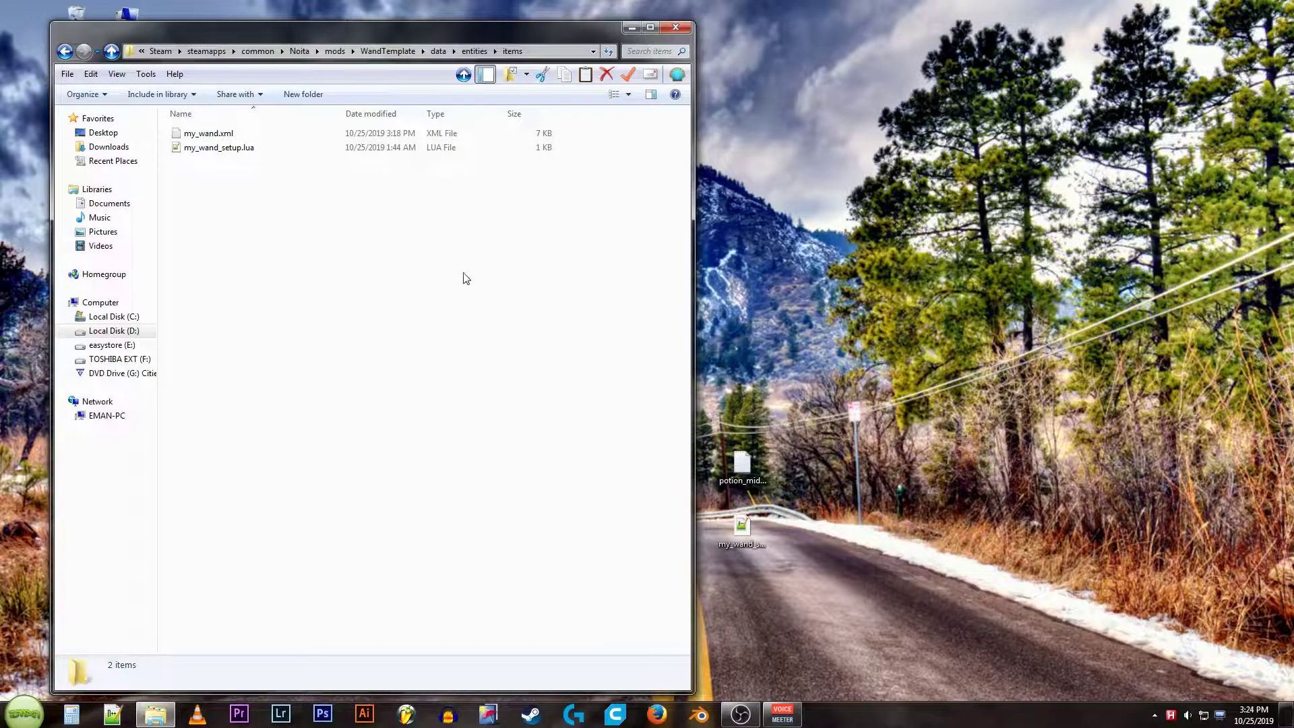
pyautogui.moveTo(742, 465); pyautogui.dragTo(405, 304)
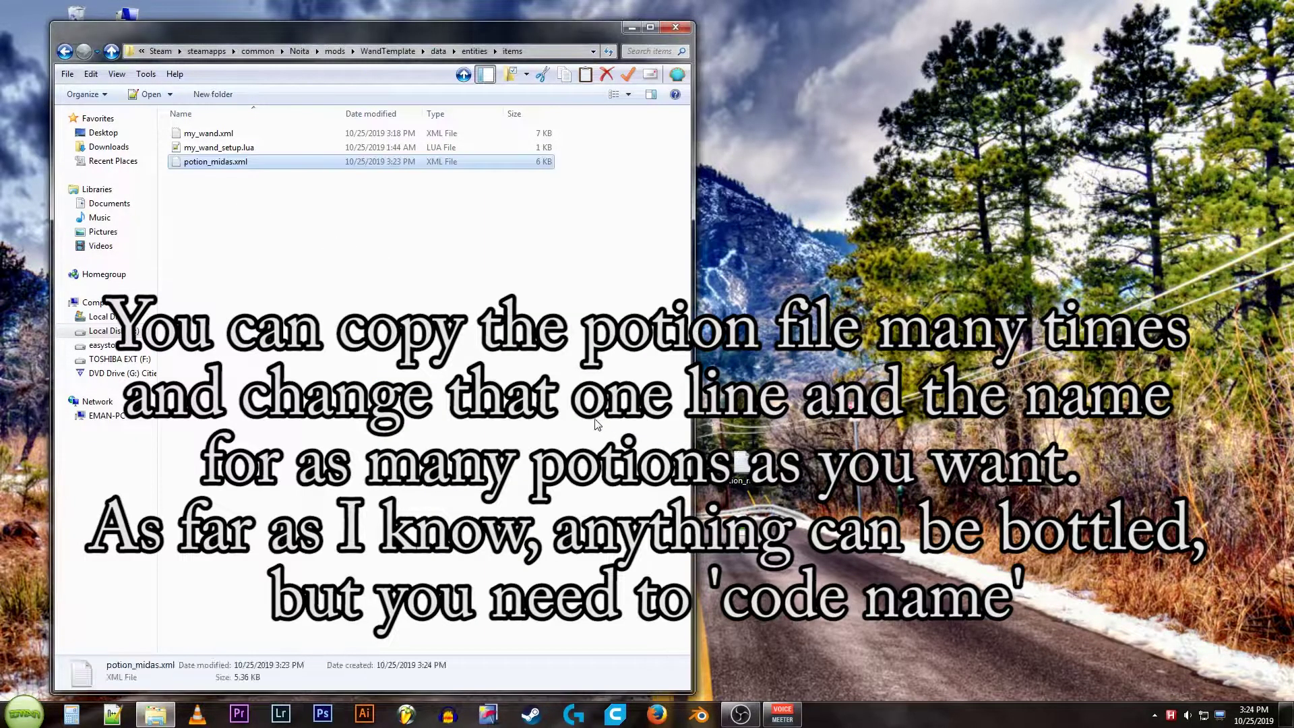
pyautogui.moveTo(348, 32); pyautogui.dragTo(679, 32)
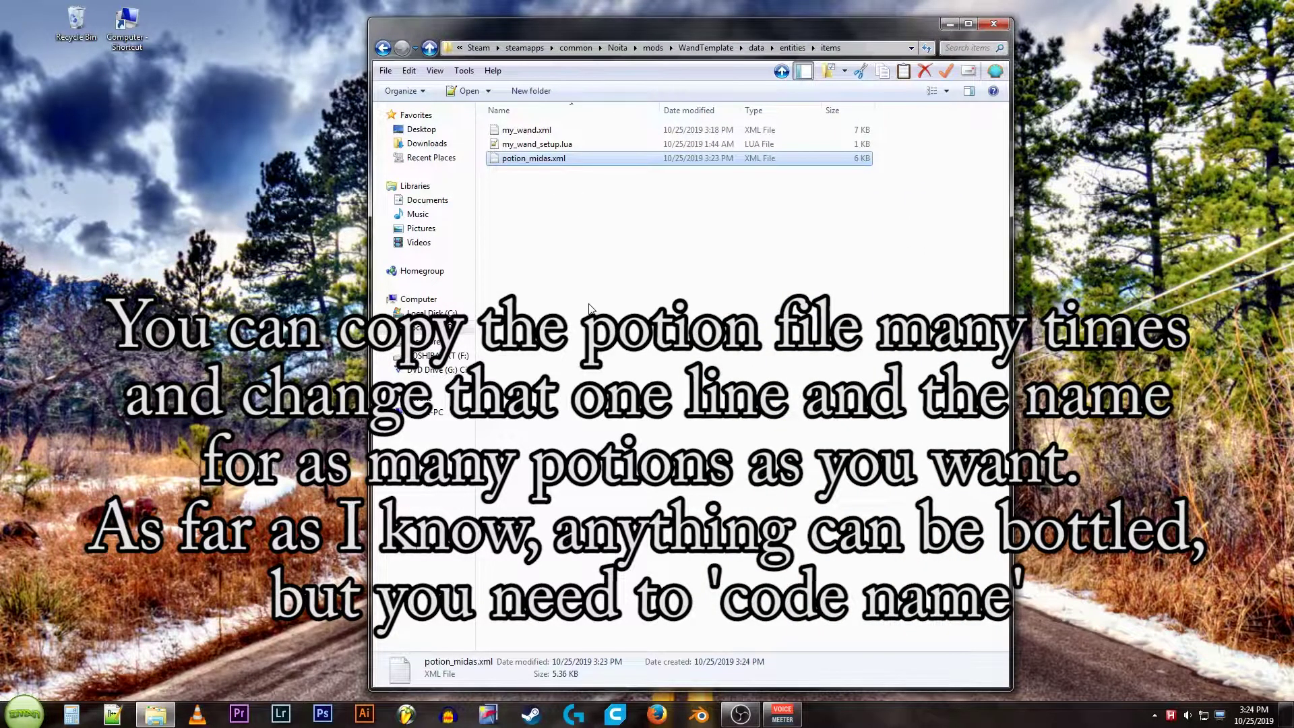
# Copy the items folder path from the address bar and go back to select player.xml.
pyautogui.click(719, 48)
pyautogui.doubleClick(678, 48)
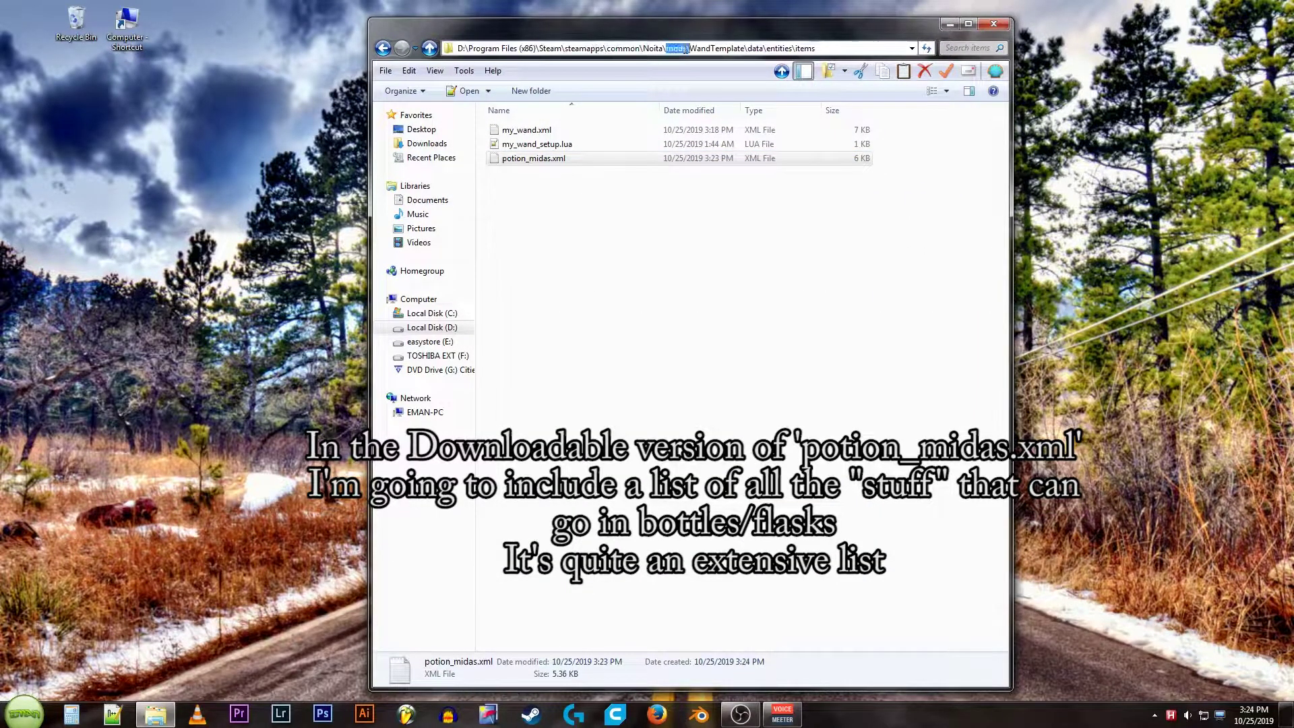
pyautogui.moveTo(683, 48); pyautogui.dragTo(815, 49)
pyautogui.rightClick(815, 48)
pyautogui.click(642, 94)
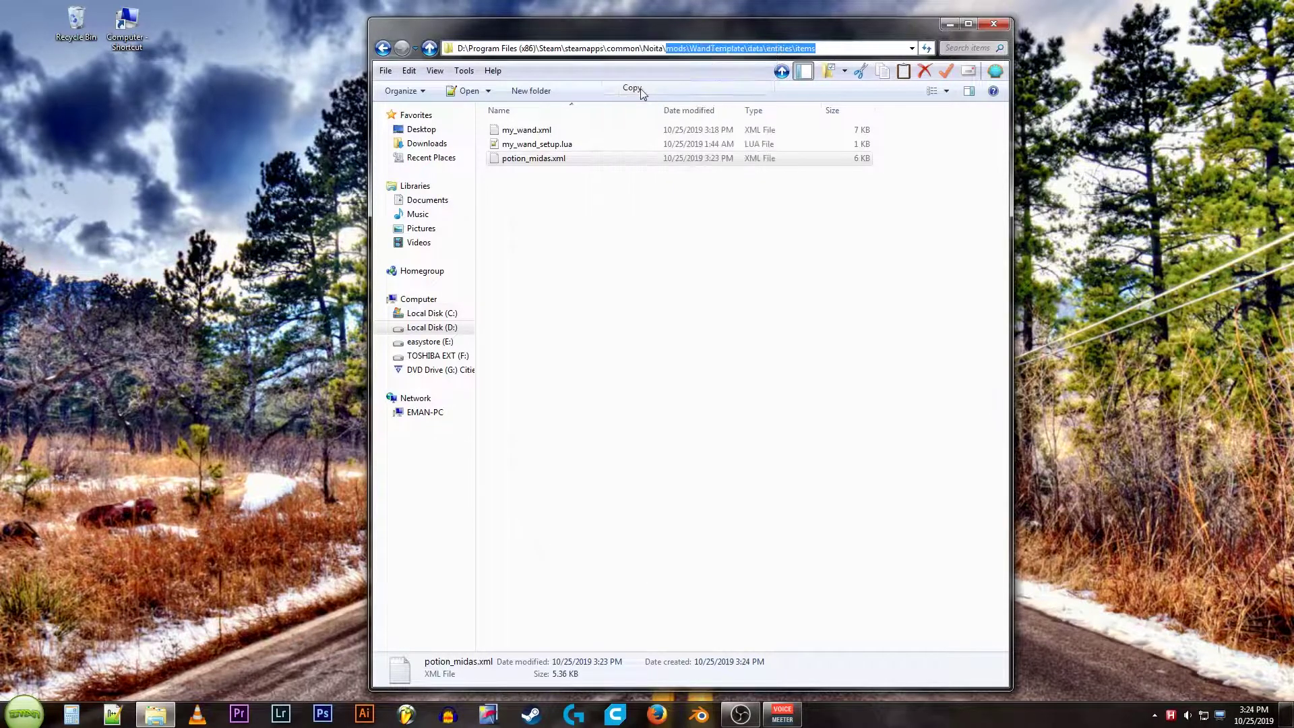
pyautogui.click(384, 47)
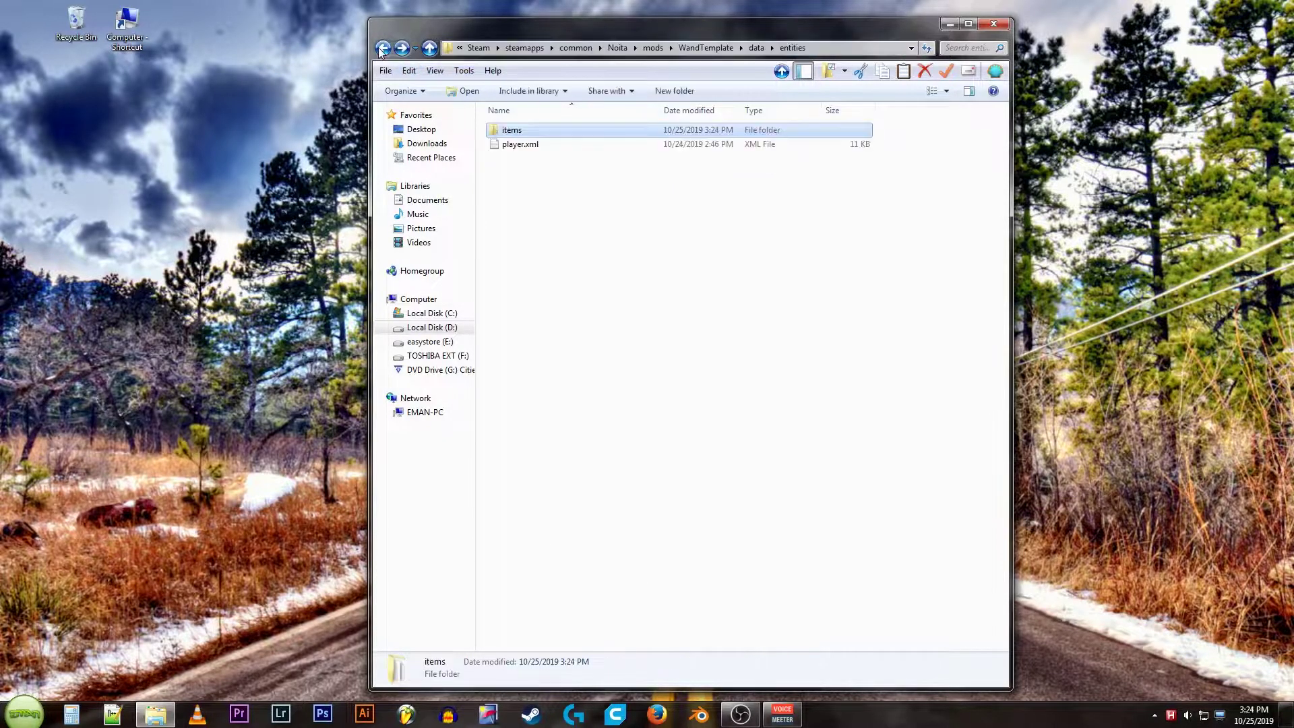
pyautogui.click(514, 144)
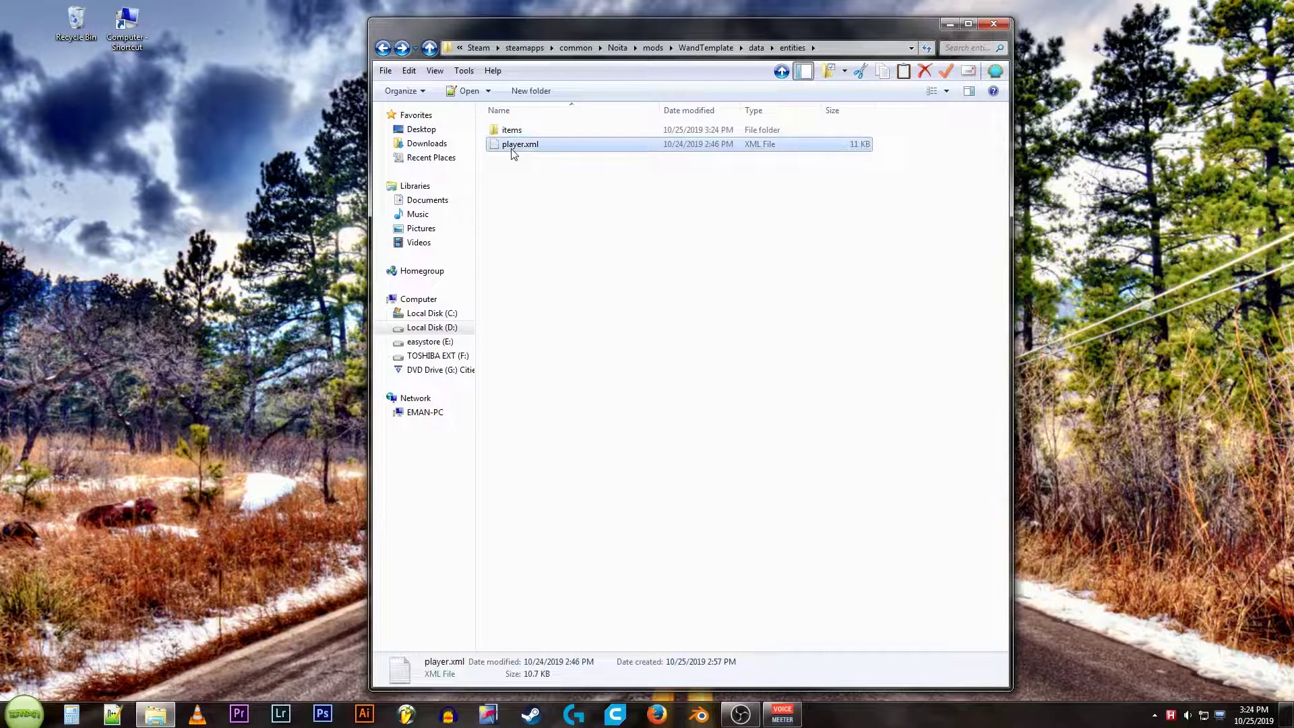
# Paste the copied items folder path on a new line below the potion_water entry in player.xml.
pyautogui.doubleClick(513, 154)
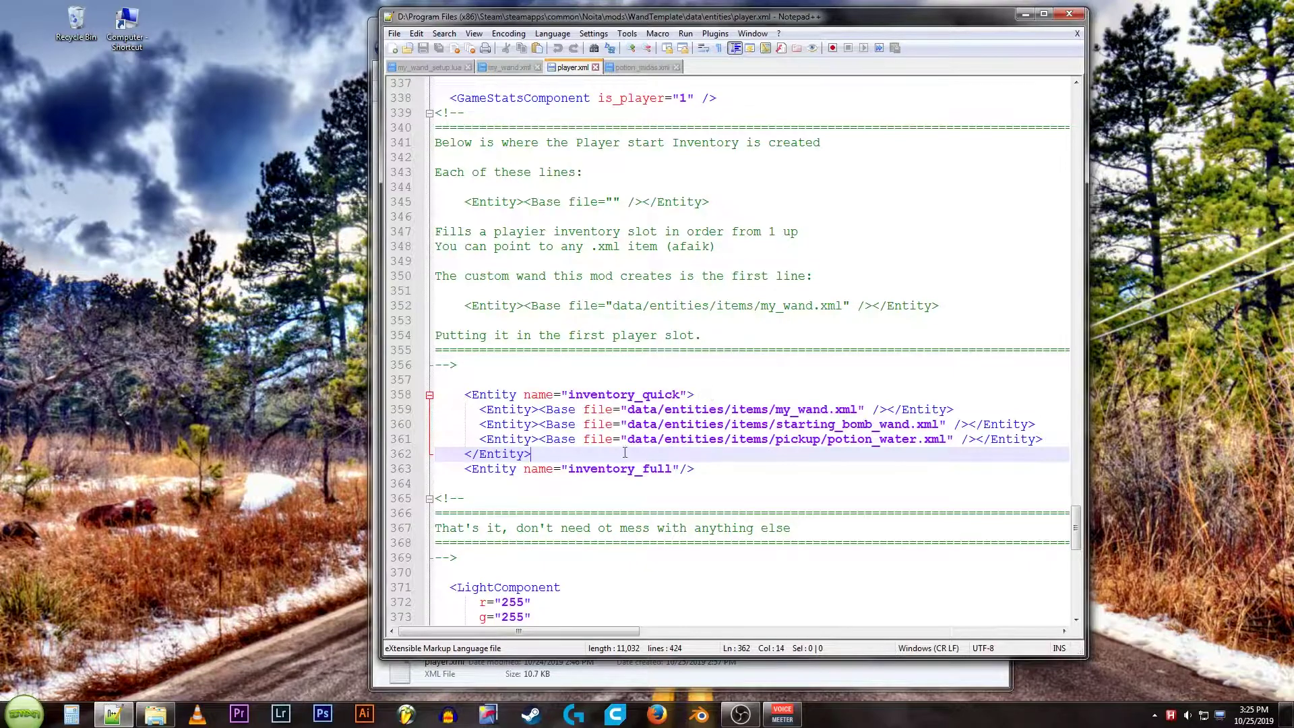
pyautogui.press('Up')
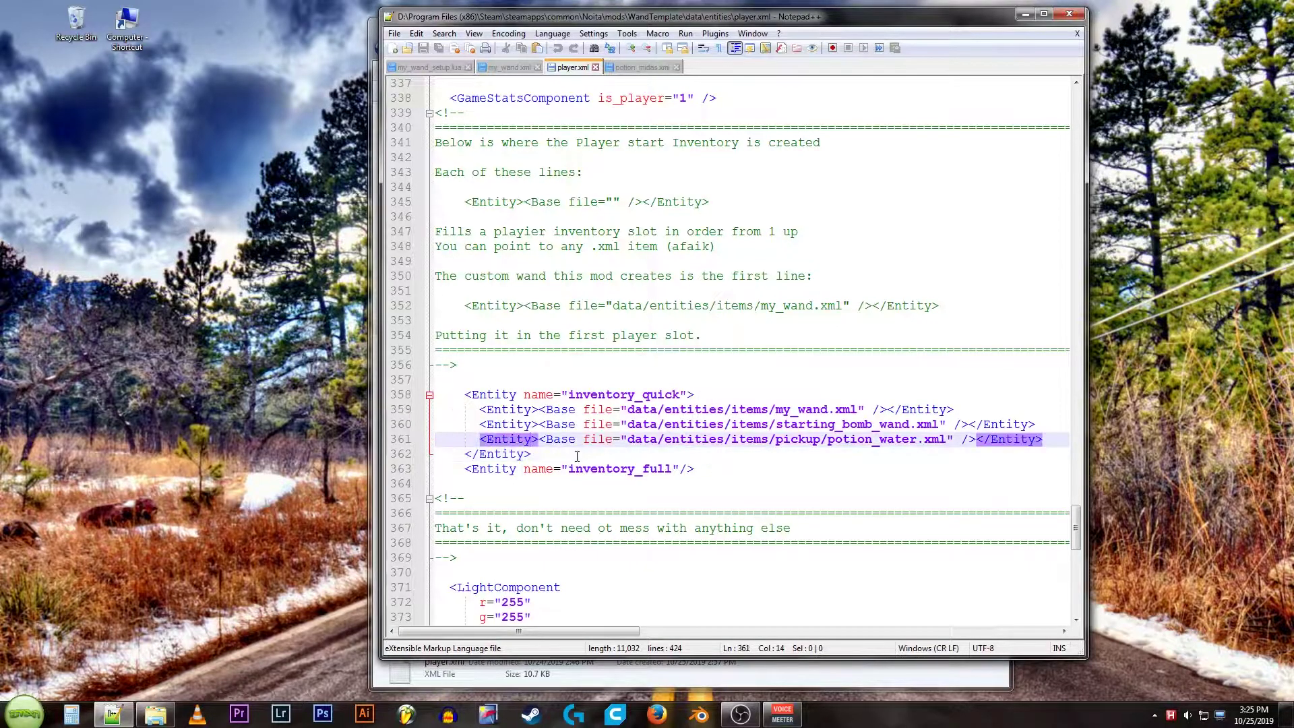
pyautogui.press('End')
pyautogui.press('Return')
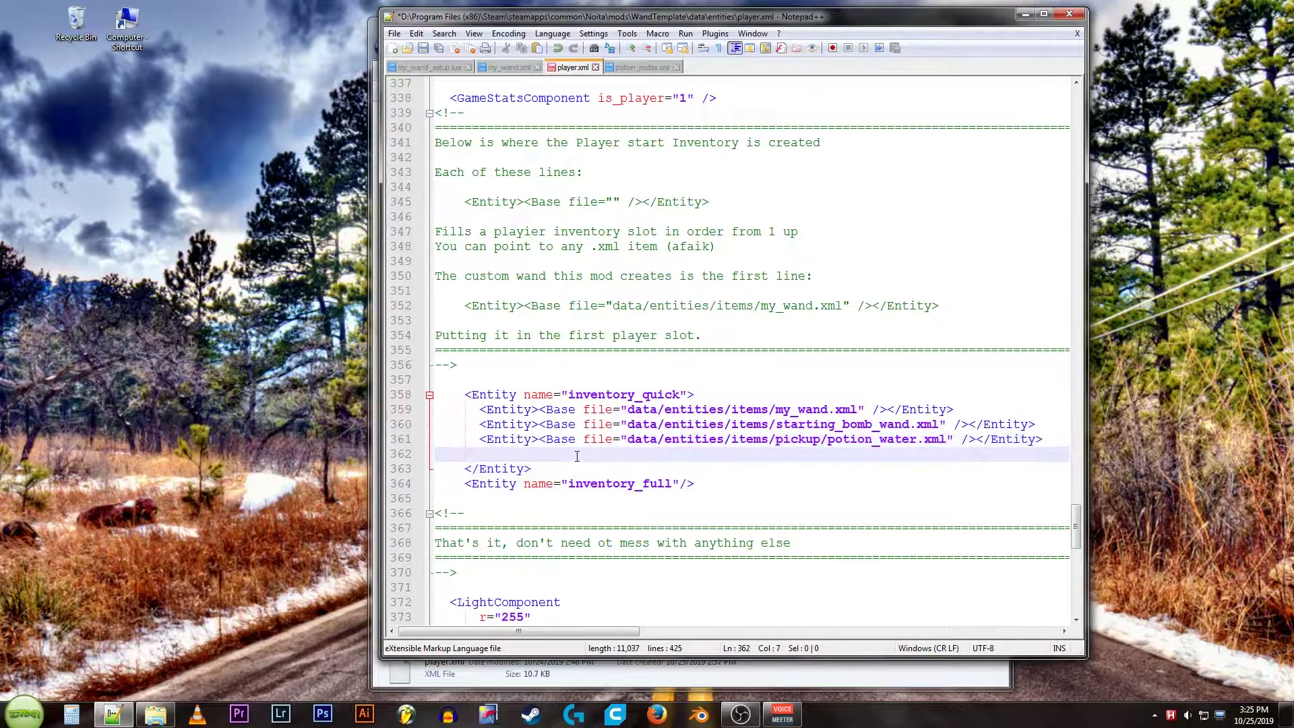
pyautogui.press('Return')
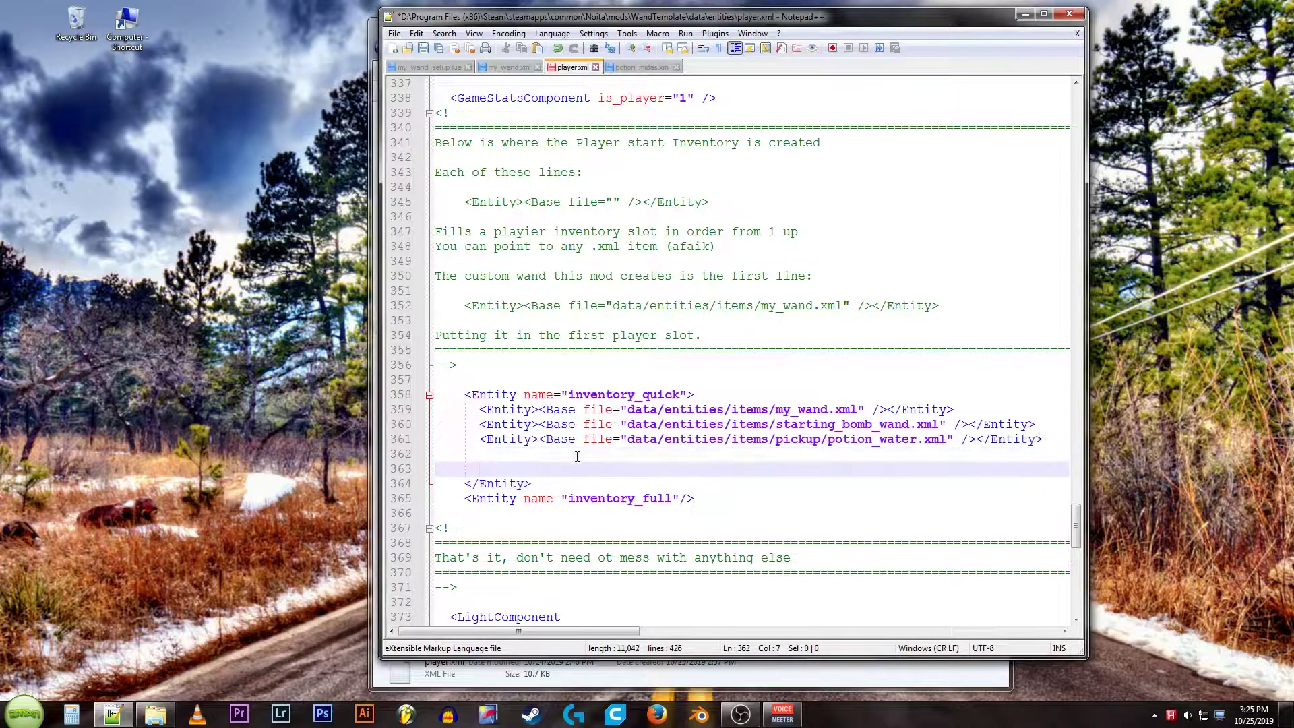
pyautogui.hotkey('ctrl', 'v')
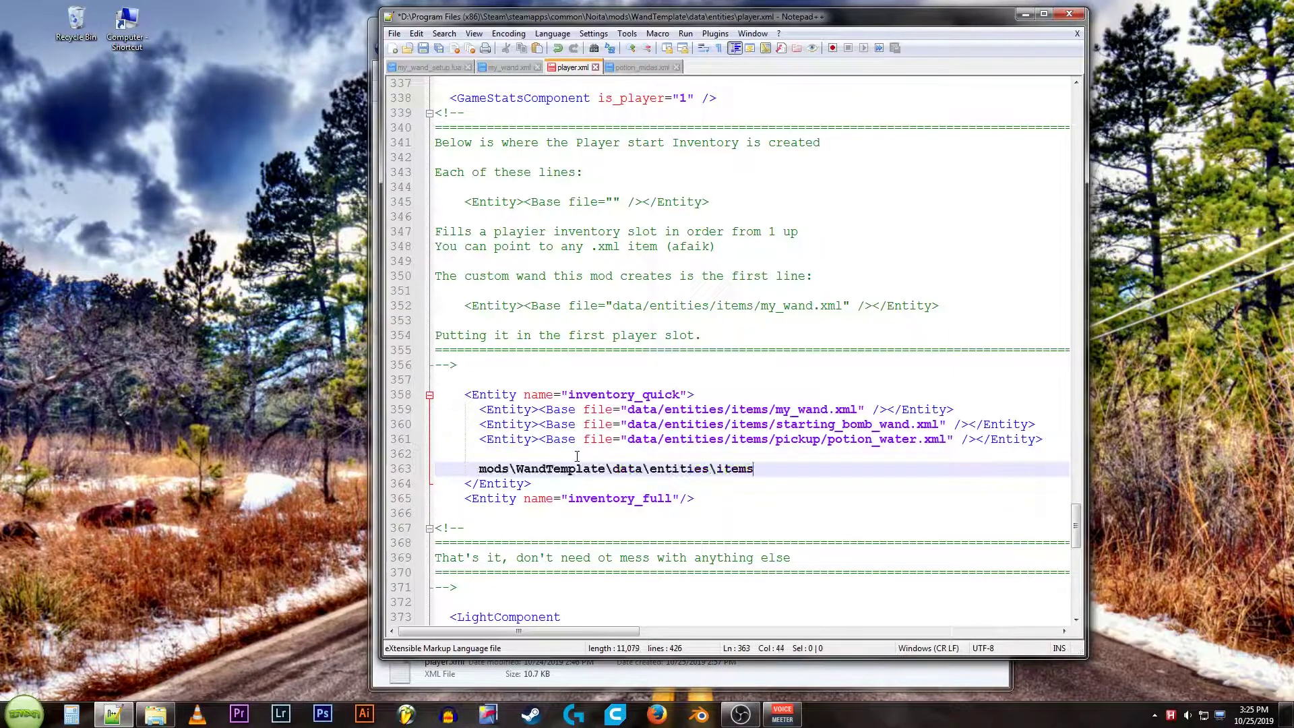
# Duplicate the potion_water inventory entry as a fourth starting-inventory line.
pyautogui.press('Up')
pyautogui.press('Up')
pyautogui.press('Home')
pyautogui.hotkey('shift', 'End')
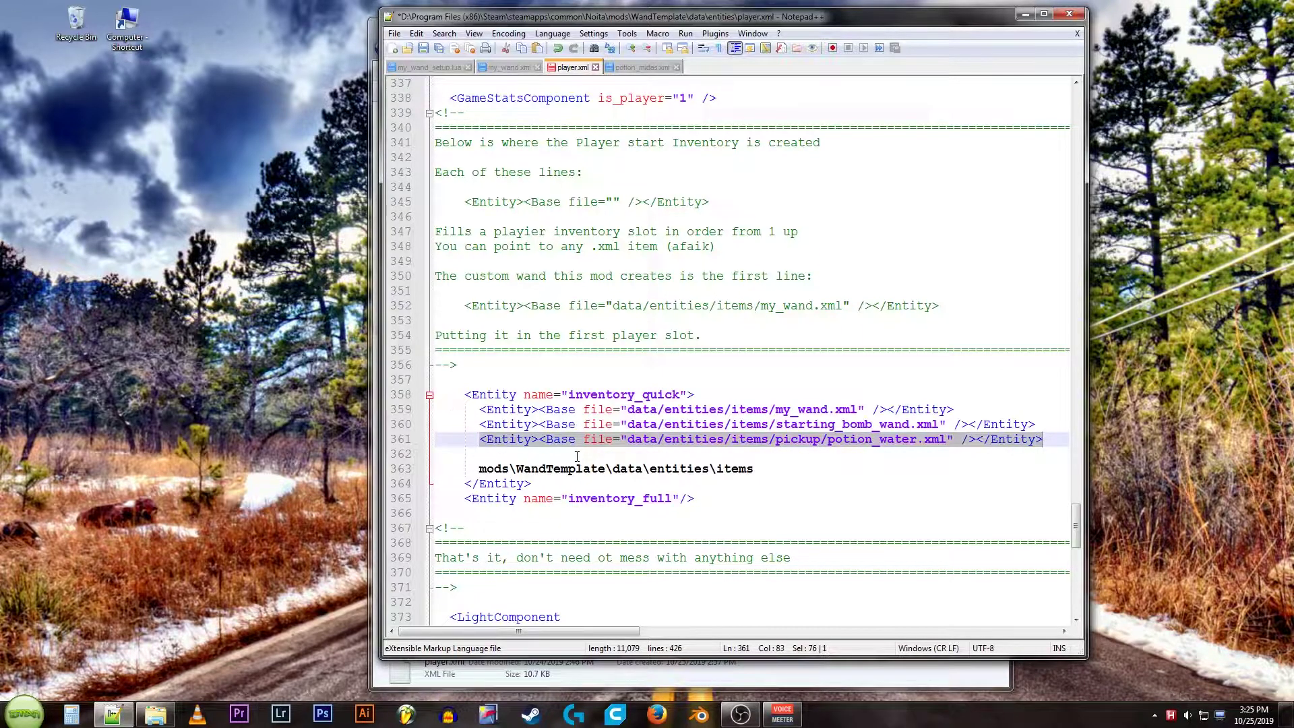
pyautogui.hotkey('ctrl', 'c')
pyautogui.press('Down')
pyautogui.hotkey('ctrl', 'v')
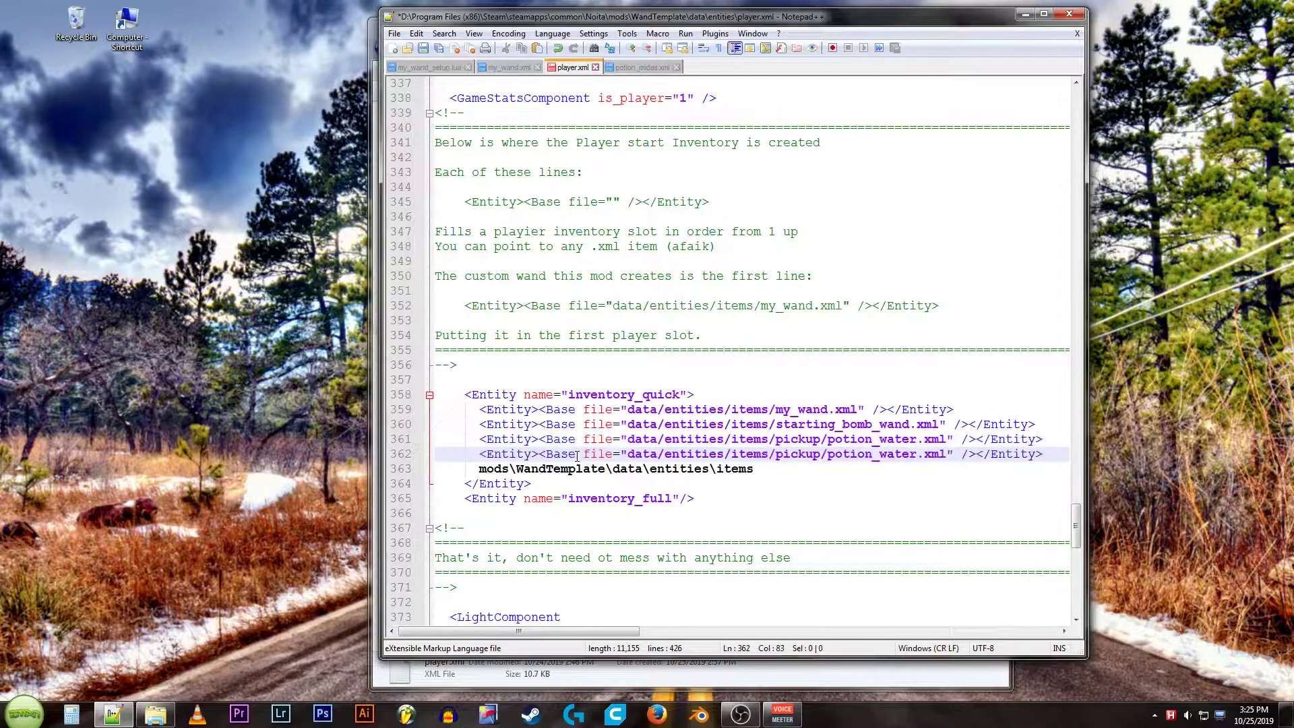
# Cut the pasted folder path and select the potion_water path in the new entry for replacement.
pyautogui.press('Down')
pyautogui.hotkey('shift', 'Home')
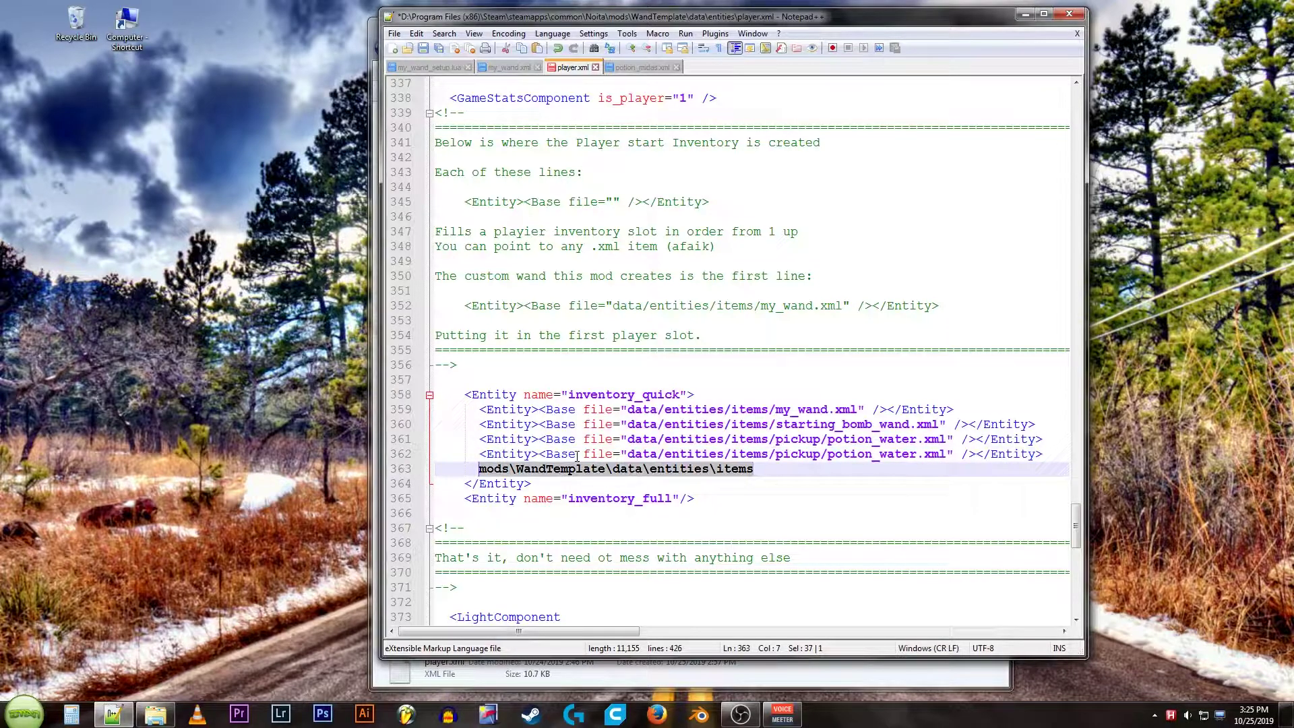
pyautogui.press('Delete')
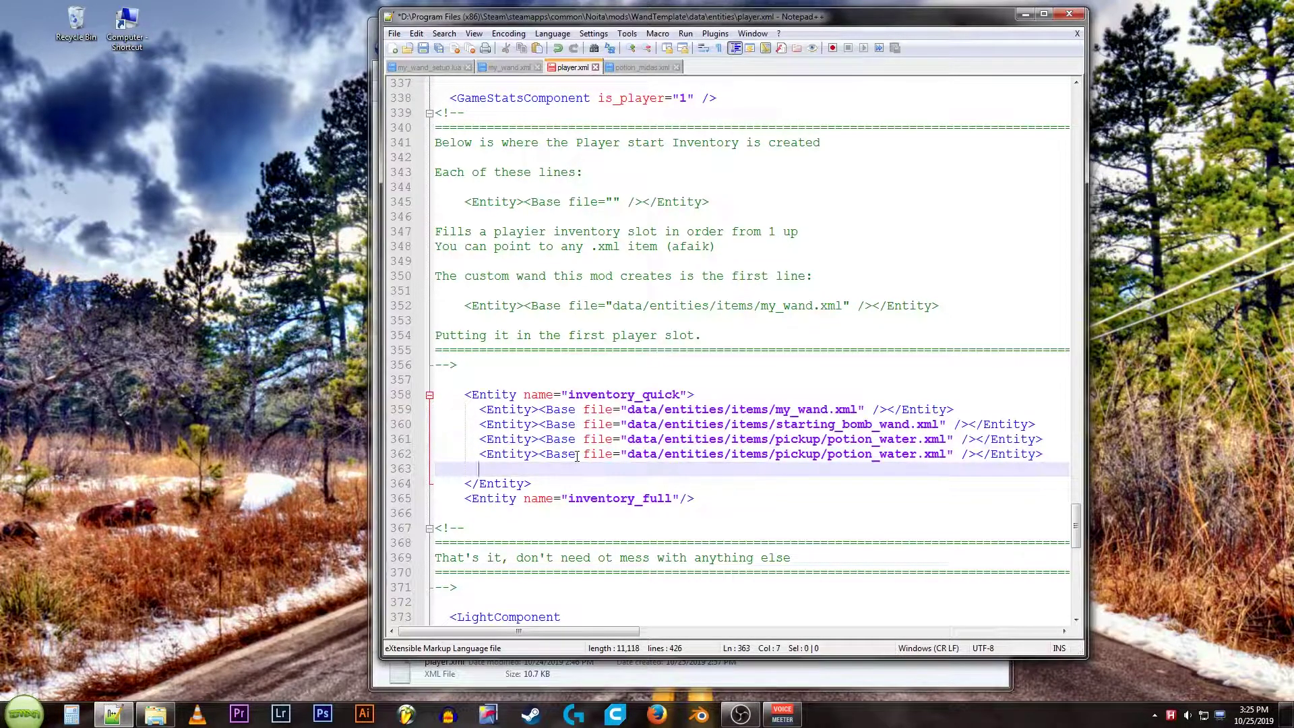
pyautogui.press('BackSpace')
pyautogui.press('BackSpace')
pyautogui.press('BackSpace')
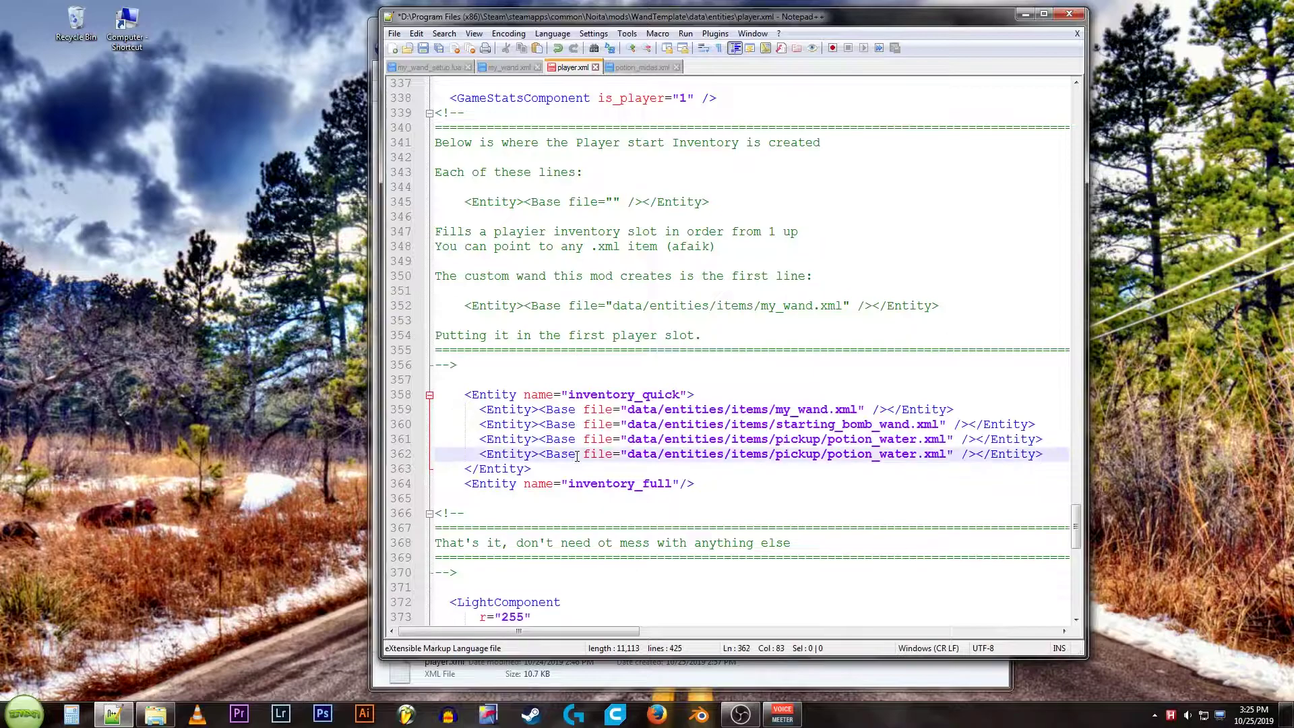
pyautogui.hotkey('ctrl', 'Left')
pyautogui.hotkey('ctrl', 'Left')
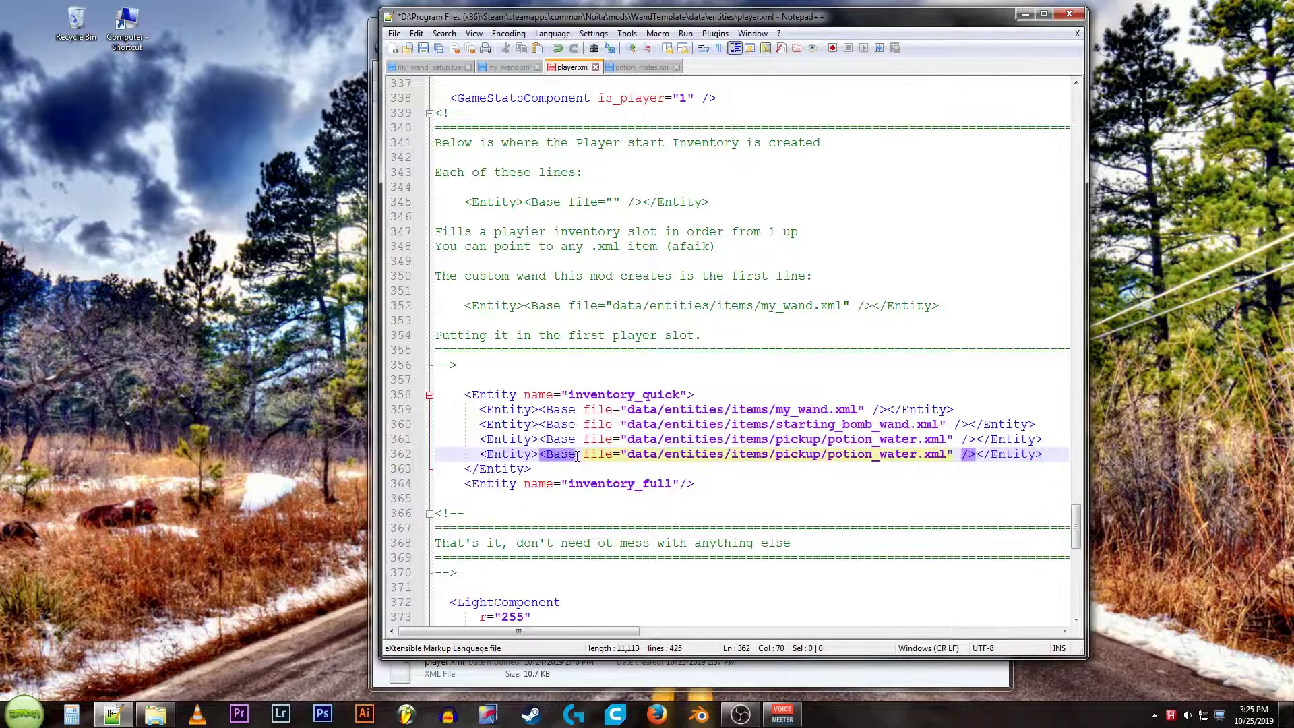
pyautogui.hotkey('ctrl', 'shift', 'Left')
pyautogui.hotkey('ctrl', 'shift', 'Left')
pyautogui.hotkey('ctrl', 'shift', 'Left')
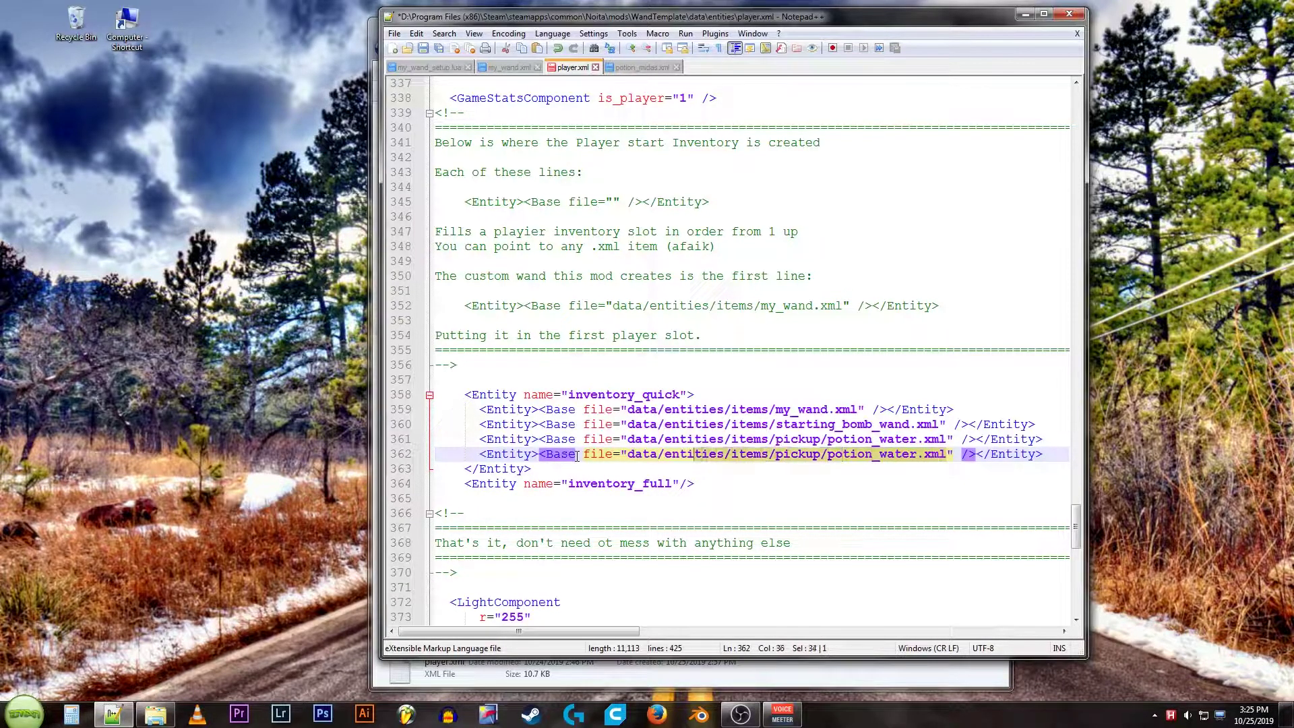
pyautogui.hotkey('ctrl', 'shift', 'Left')
pyautogui.hotkey('ctrl', 'shift', 'Left')
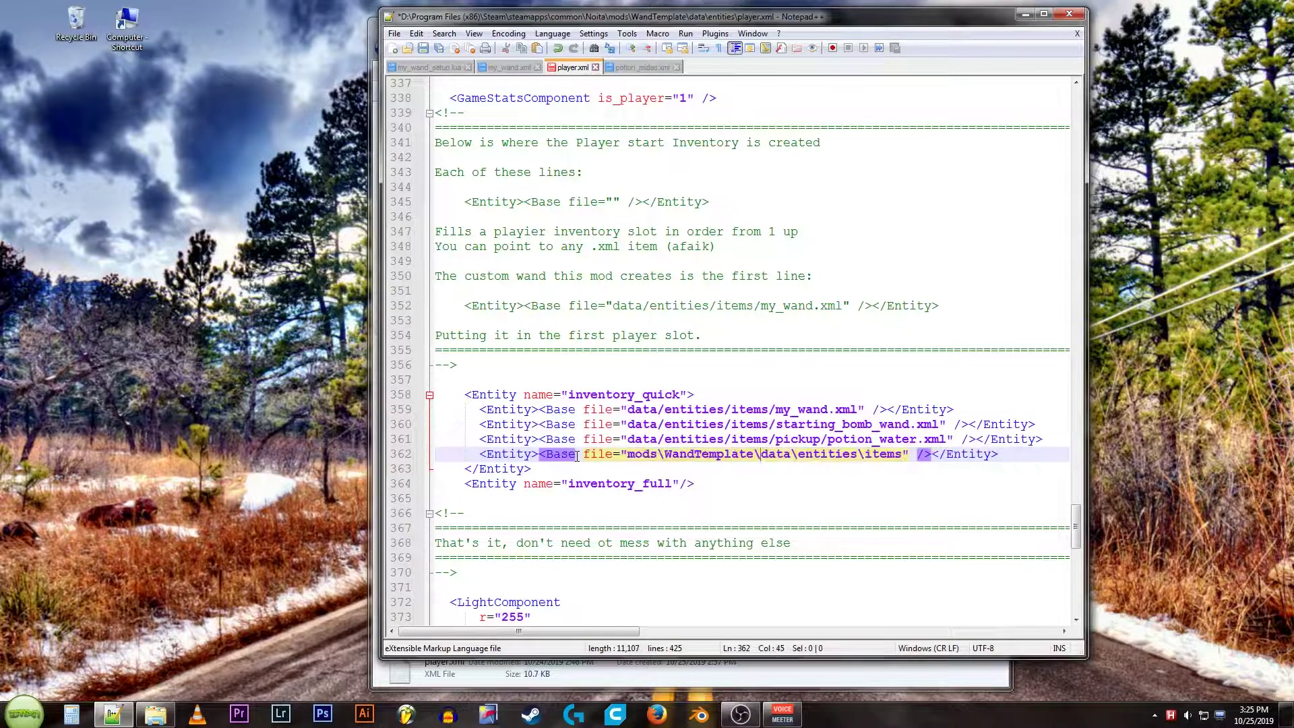
# Point the new entry to mods/WandTemplate/data/entities/items/potion_midas.xml with forward slashes.
pyautogui.hotkey('ctrl', 'v')
pyautogui.hotkey('ctrl', 'shift', 'Left')
pyautogui.hotkey('ctrl', 'Left')
pyautogui.hotkey('ctrl', 'Right')
pyautogui.hotkey('ctrl', 'Right')
pyautogui.hotkey('ctrl', 'Right')
pyautogui.write('/')
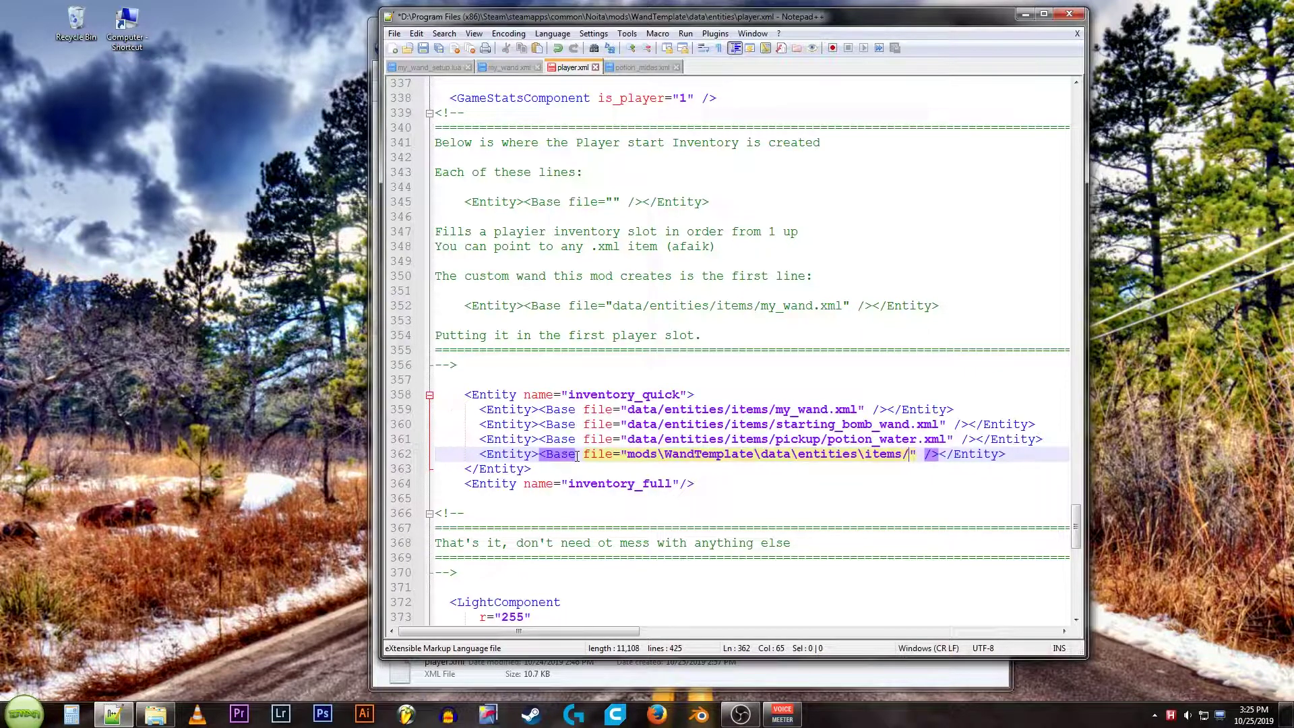
pyautogui.write('potion')
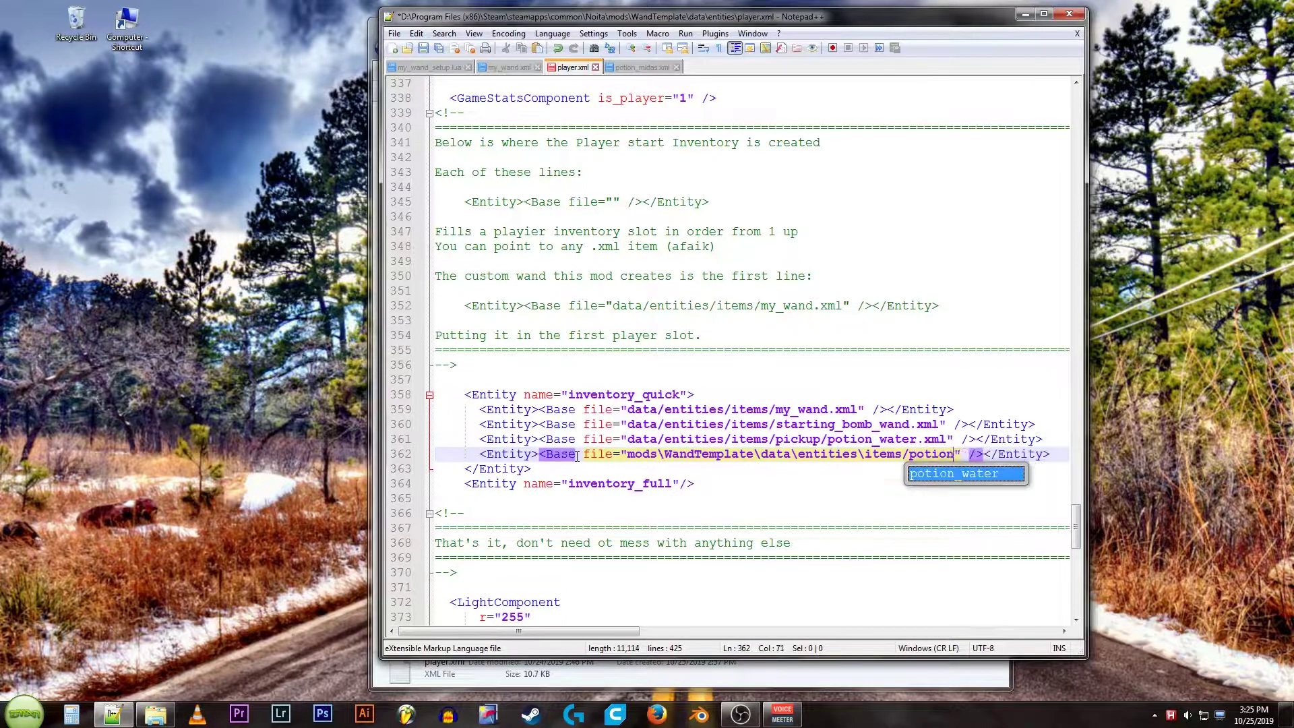
pyautogui.write('_midas')
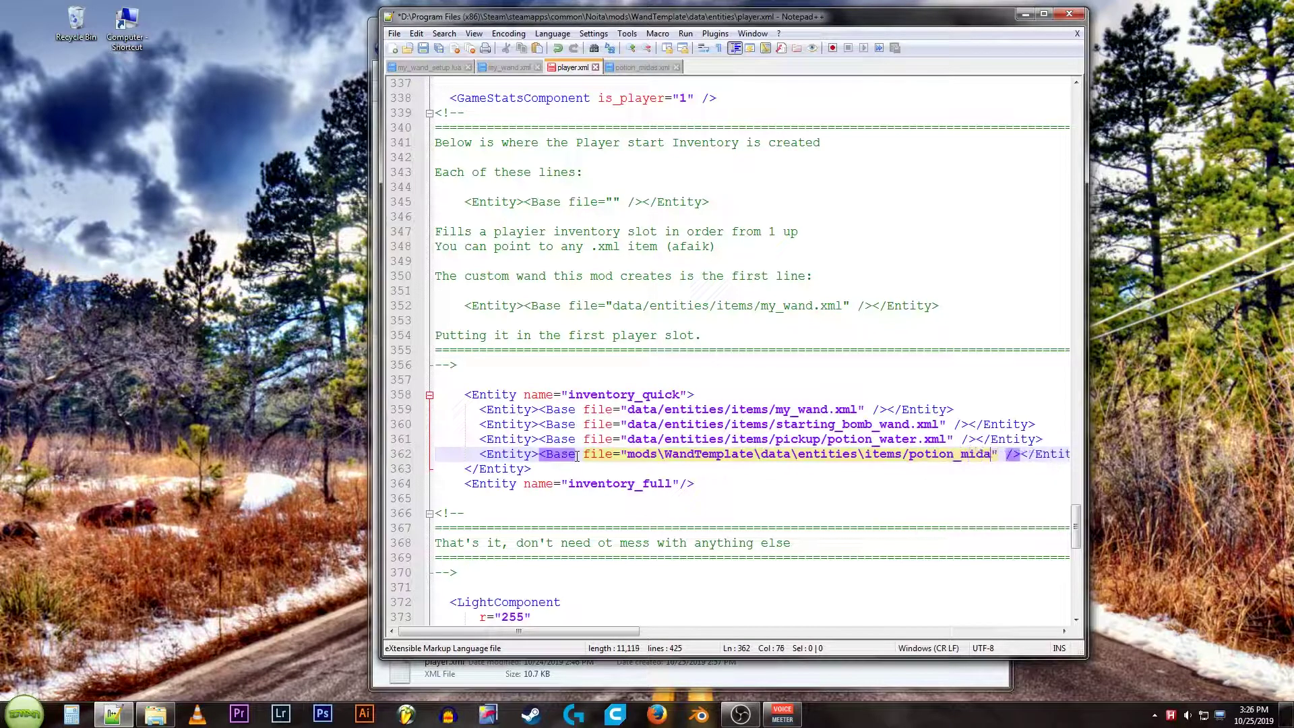
pyautogui.write('.xml')
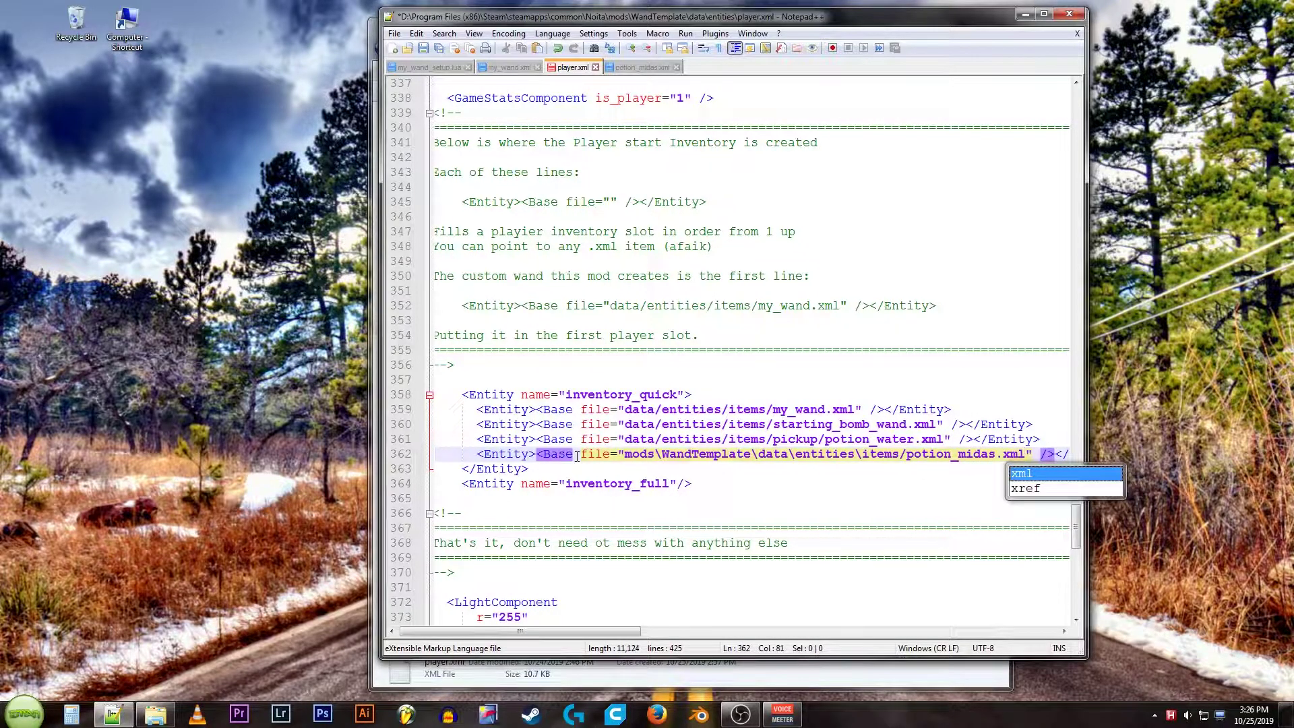
pyautogui.press('Left')
pyautogui.press('Left')
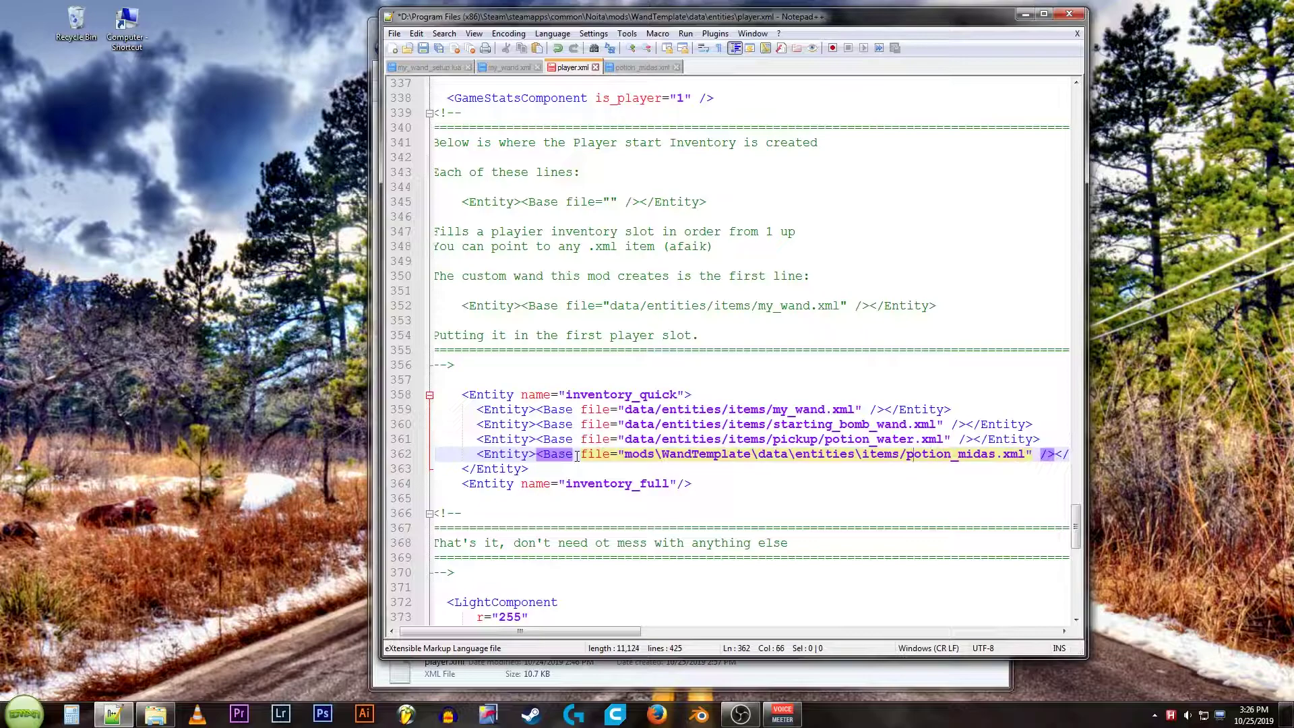
pyautogui.press('Left')
pyautogui.press('Right')
pyautogui.press('Right')
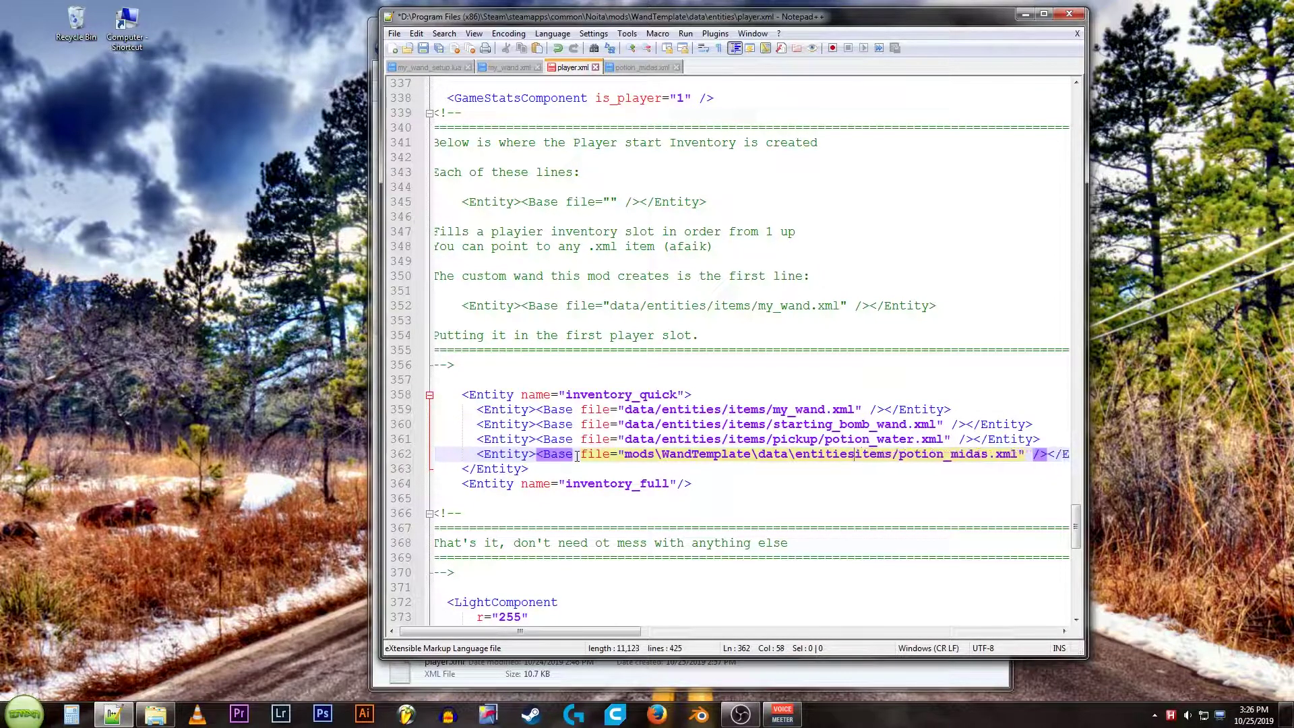
pyautogui.press('BackSpace')
pyautogui.write('/')
pyautogui.press('BackSpace')
pyautogui.write('/')
pyautogui.press('BackSpace')
pyautogui.write('/')
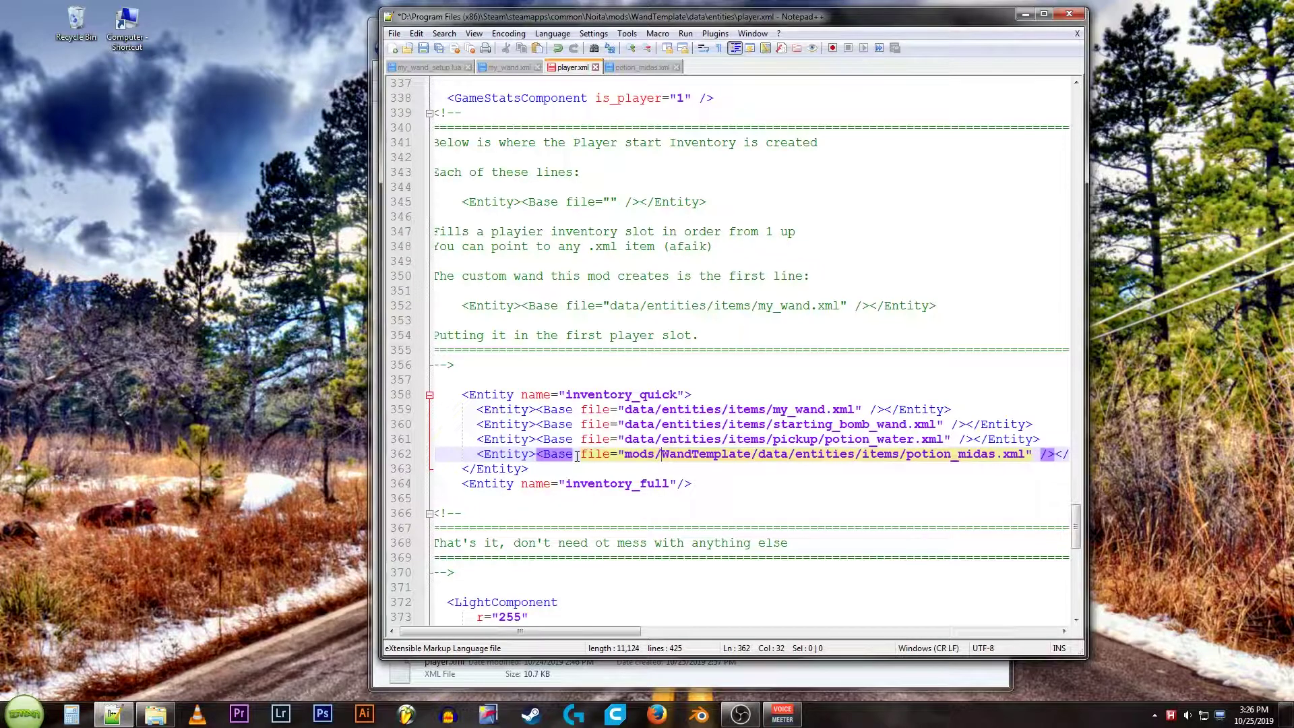
# Save player.xml and switch back to the running Noita game.
pyautogui.hotkey('ctrl', 's')
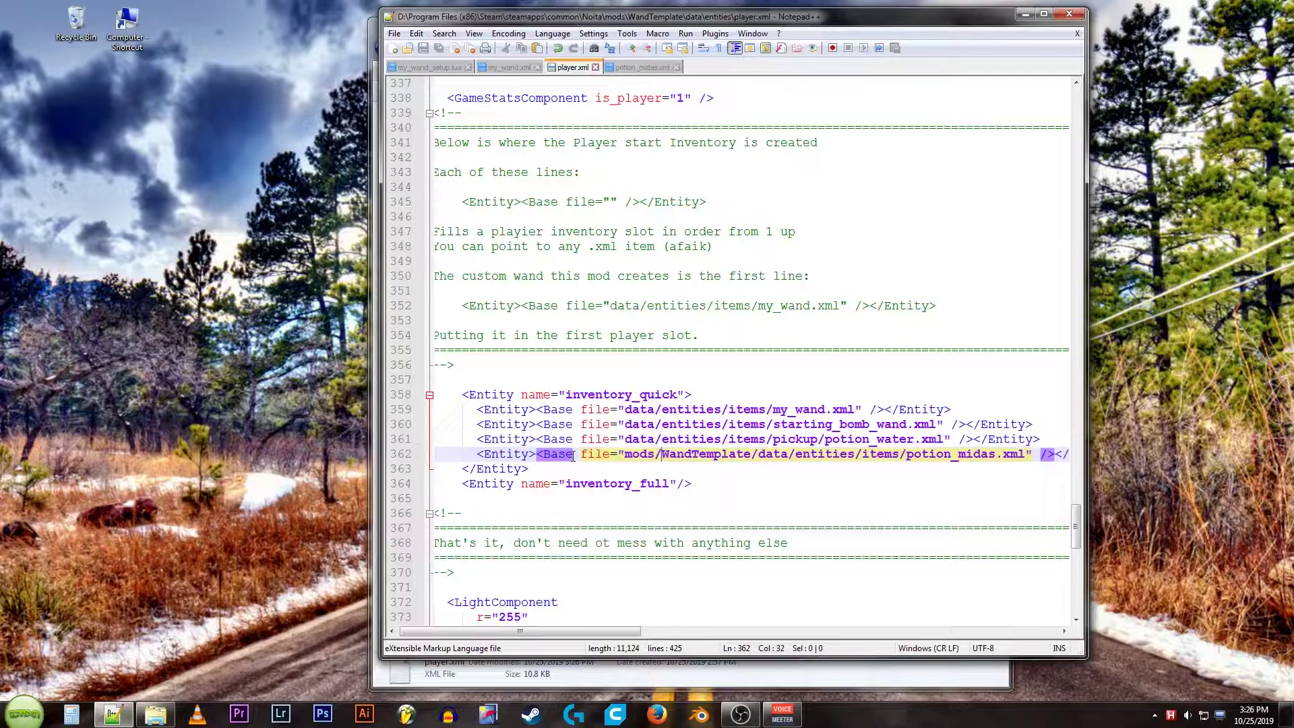
pyautogui.hotkey('alt', 'Tab')
# Restart Noita with enabled mods and check the starting inventory for the wand and Midas flask.
pyautogui.click(636, 431)
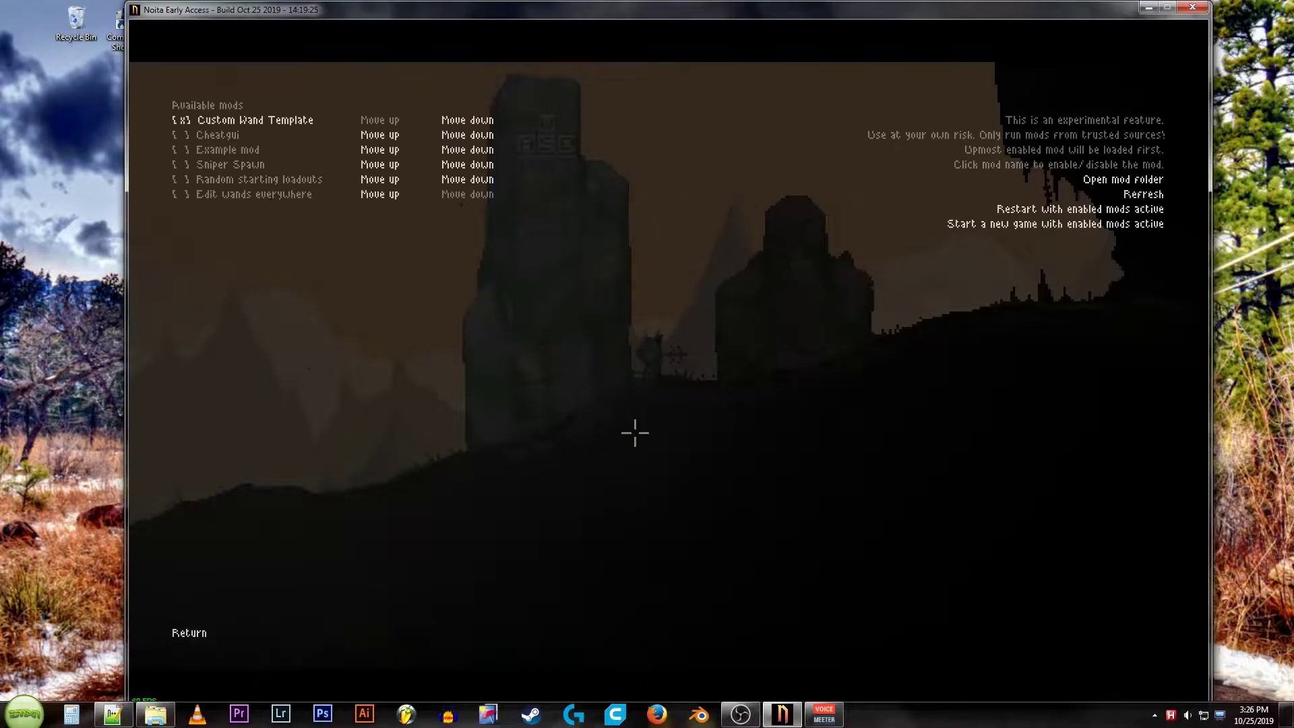
pyautogui.click(985, 227)
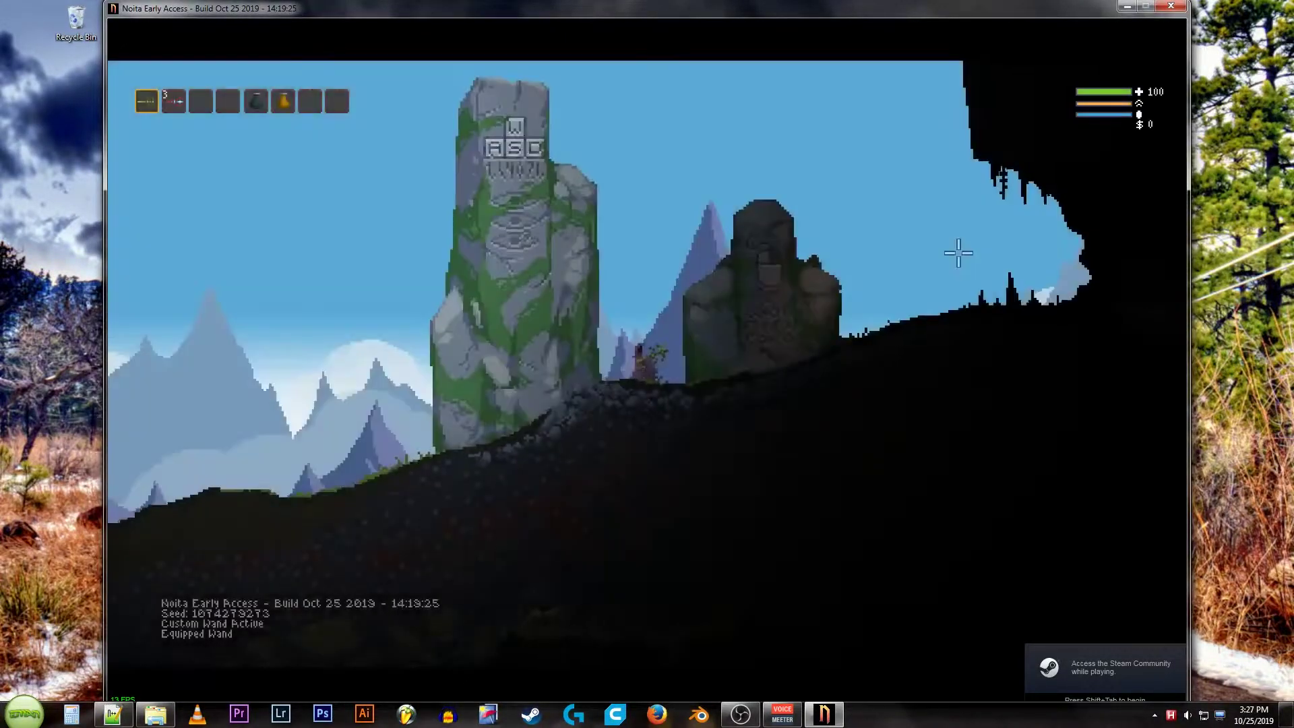
pyautogui.press('Tab')
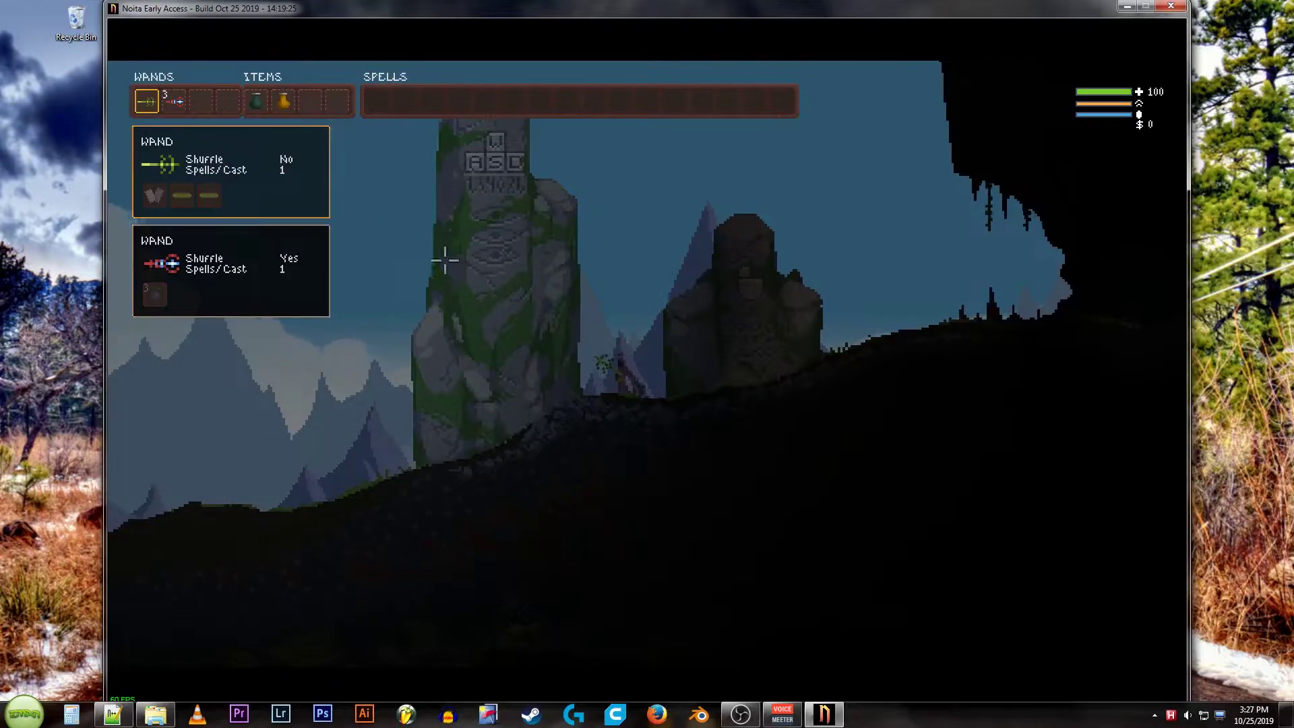
pyautogui.press('Tab')
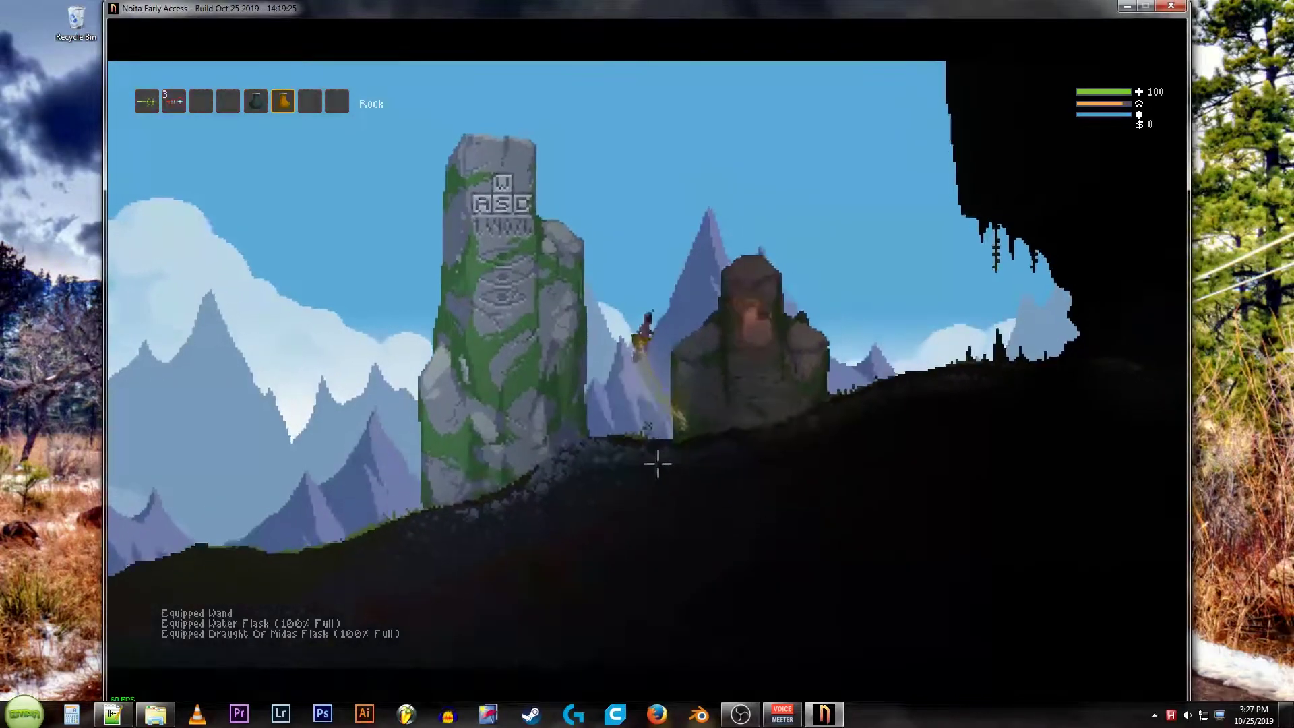
# Fly the character over the terrain and pour the Draught of Midas flask to turn ground to gold.
pyautogui.press('w')
pyautogui.press('w')
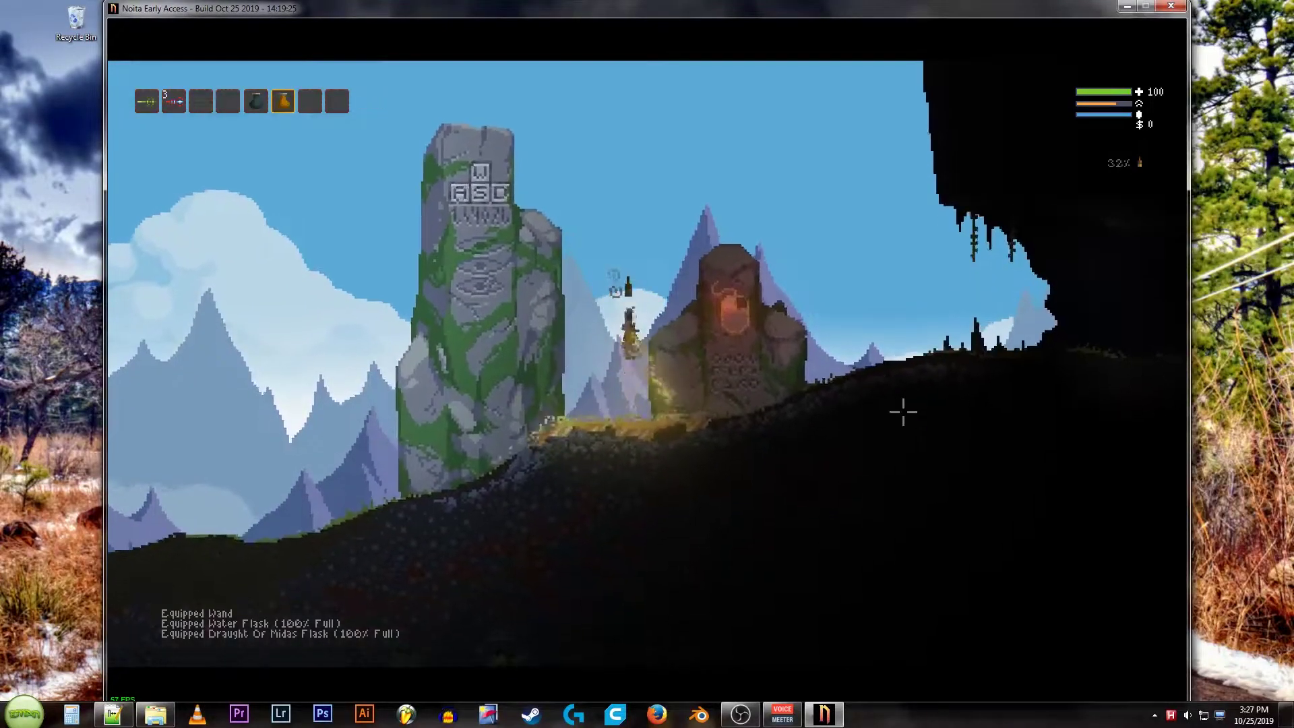
pyautogui.press('d')
pyautogui.press('w')
pyautogui.press('d')
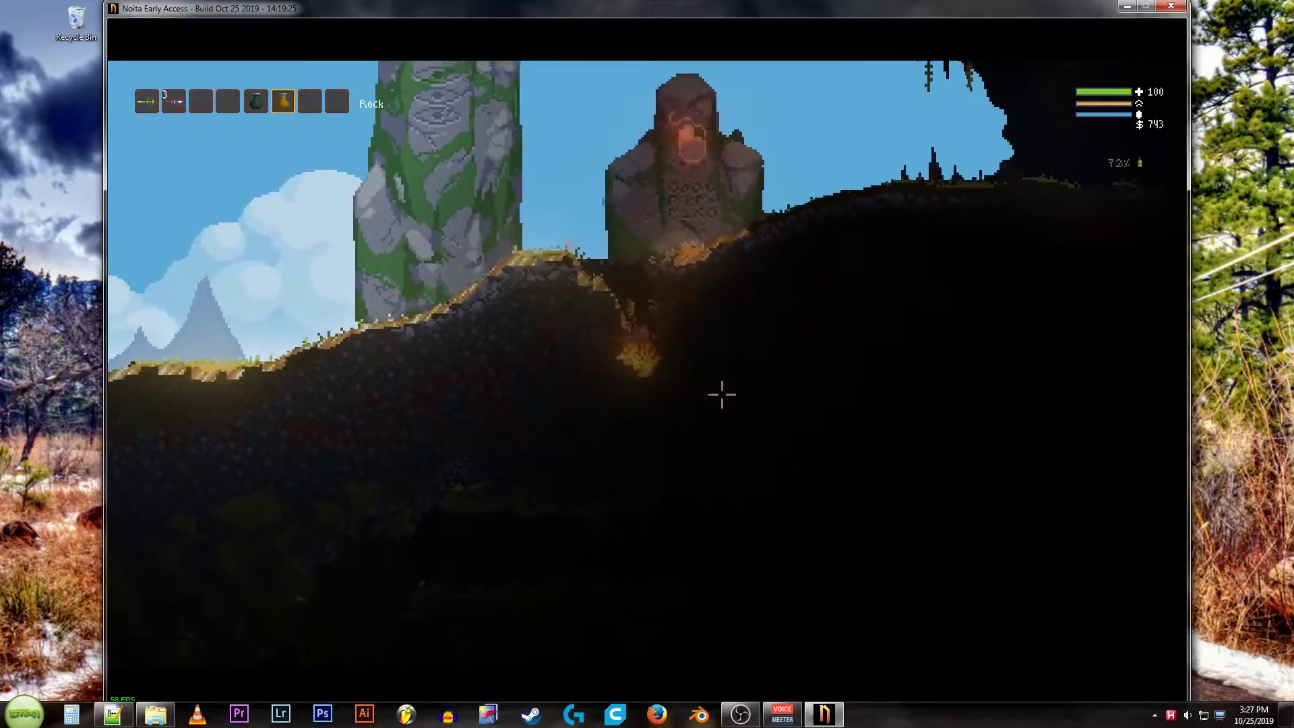
pyautogui.press('d')
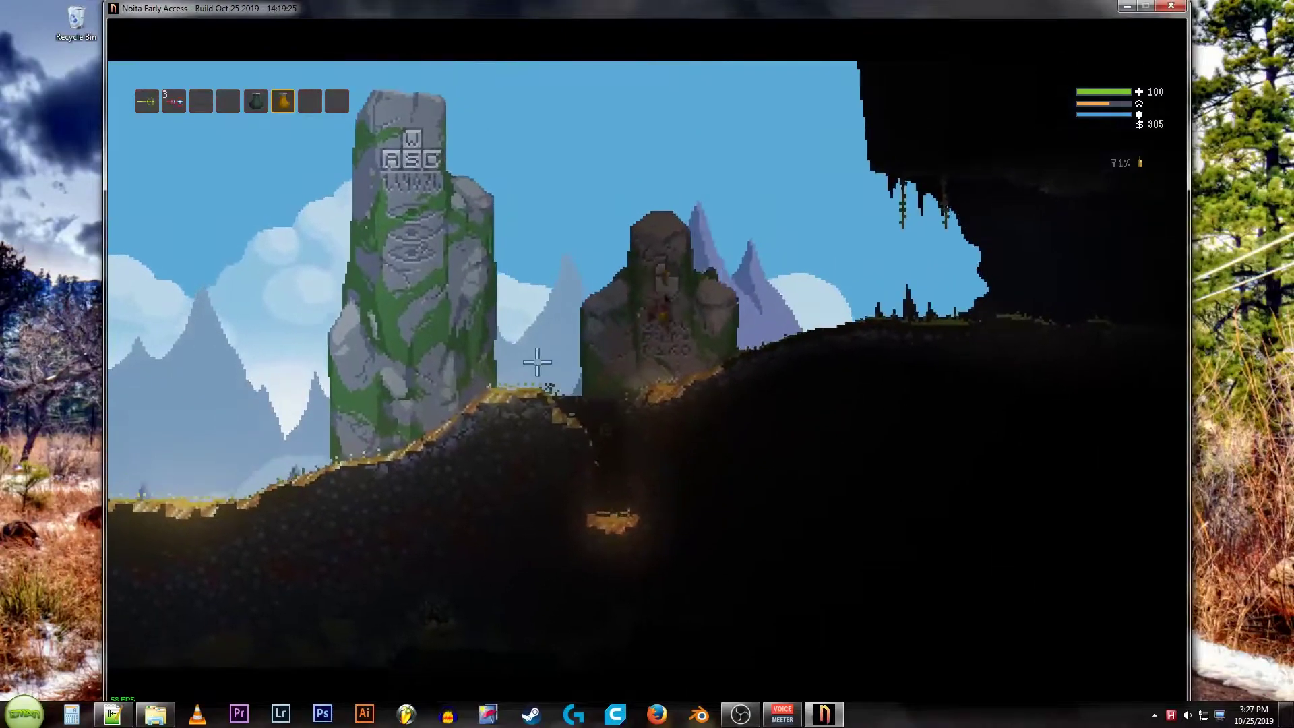
pyautogui.press('d')
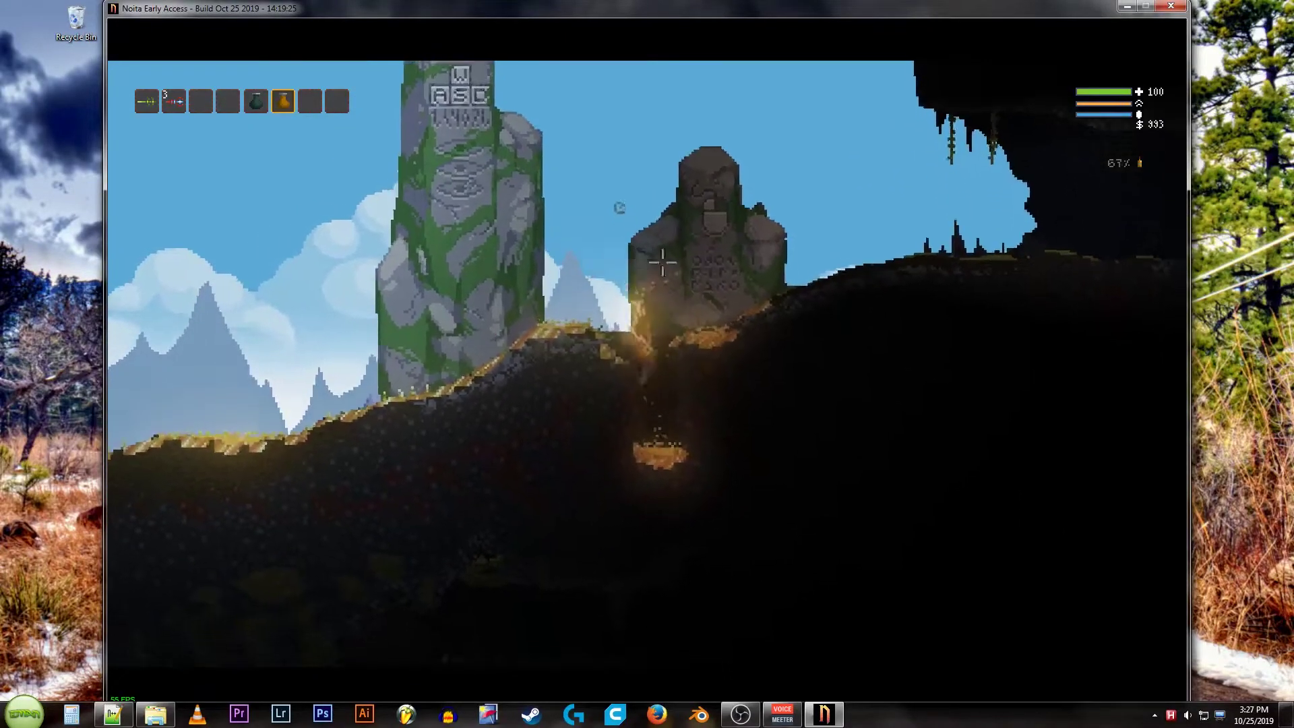
pyautogui.press('w')
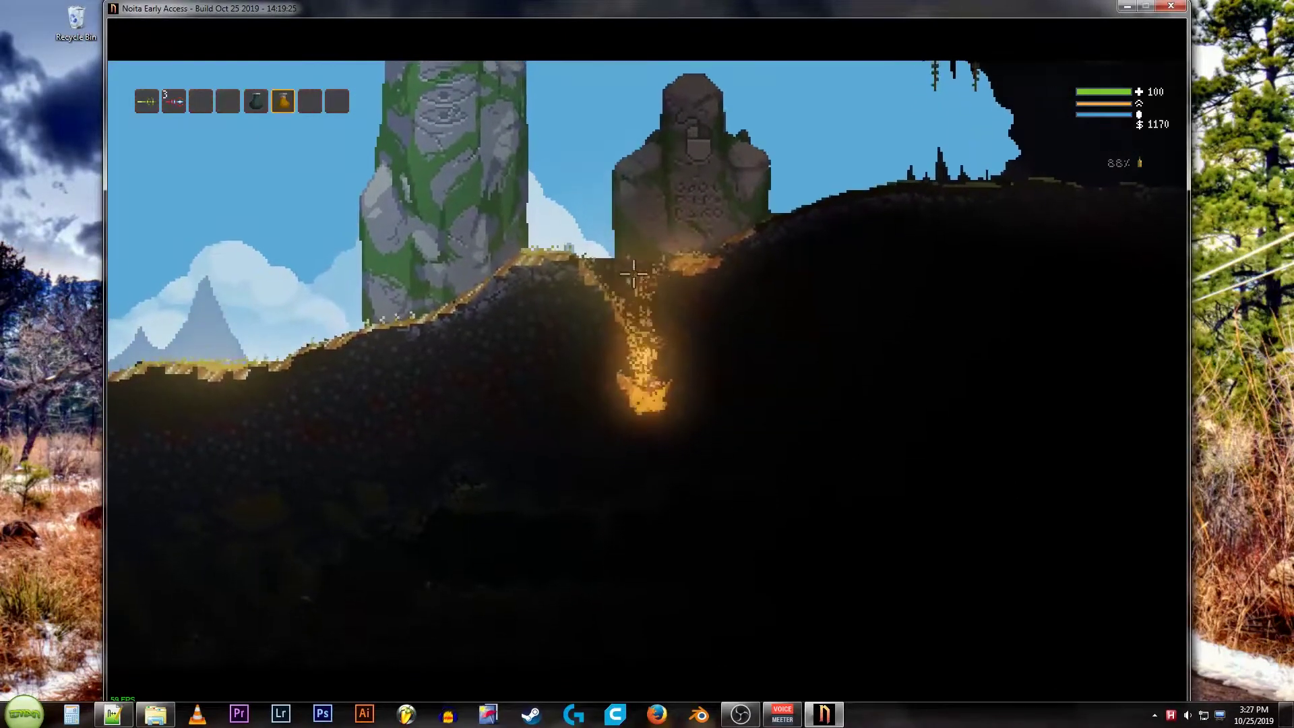